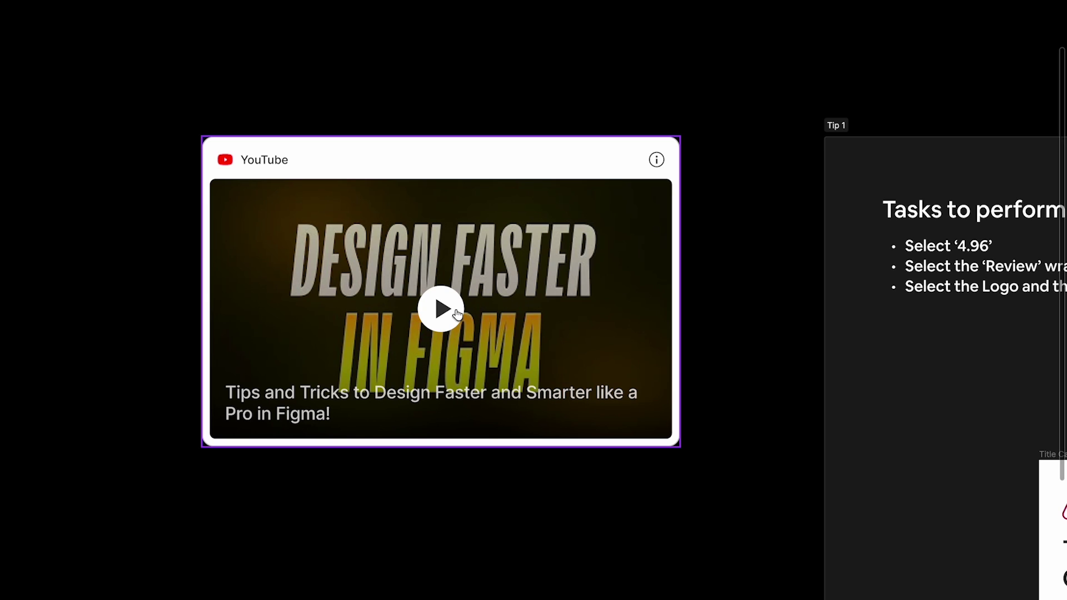
Step: Jump the canvas to the Tip 1 frame with its task list and WonderINN title card
key("n")
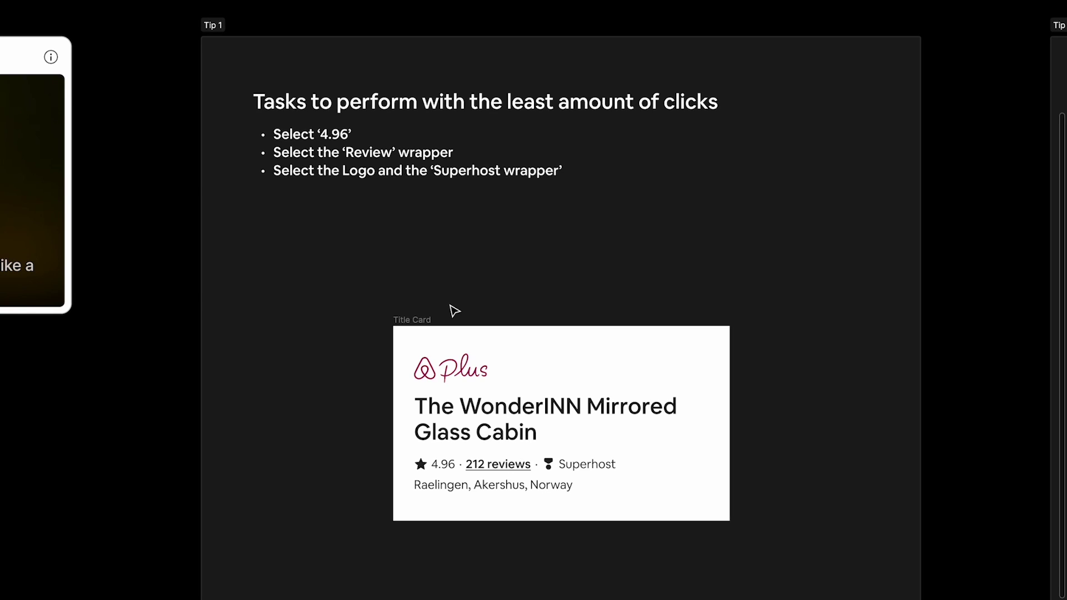
Step: Select the Title Card frame on the canvas with the interface panels shown again
scroll(354, 147, "up", 3)
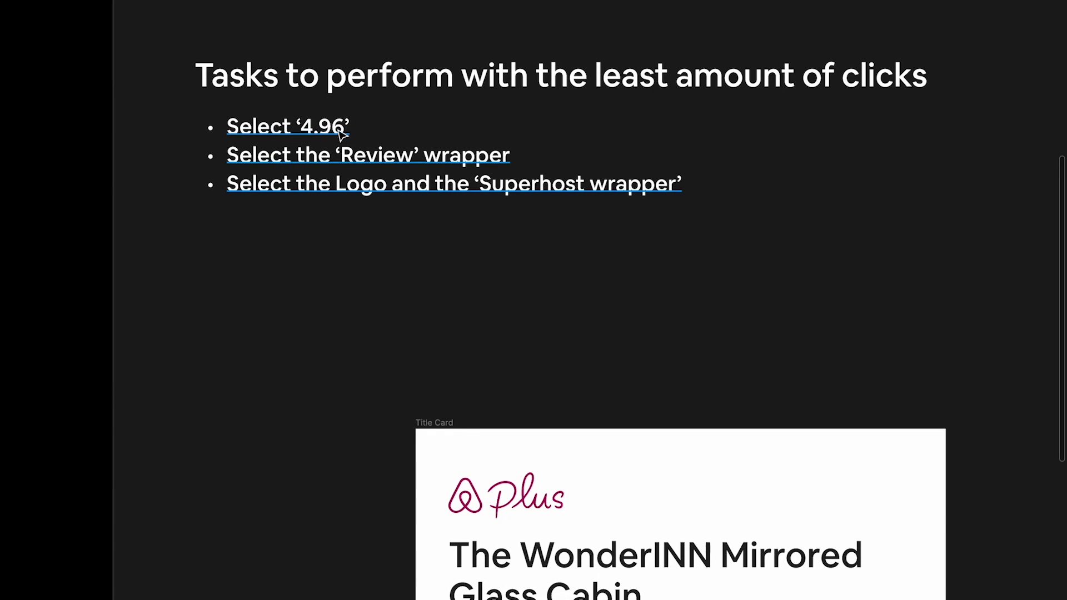
scroll(345, 135, "down", 5)
scroll(590, 317, "down", 2)
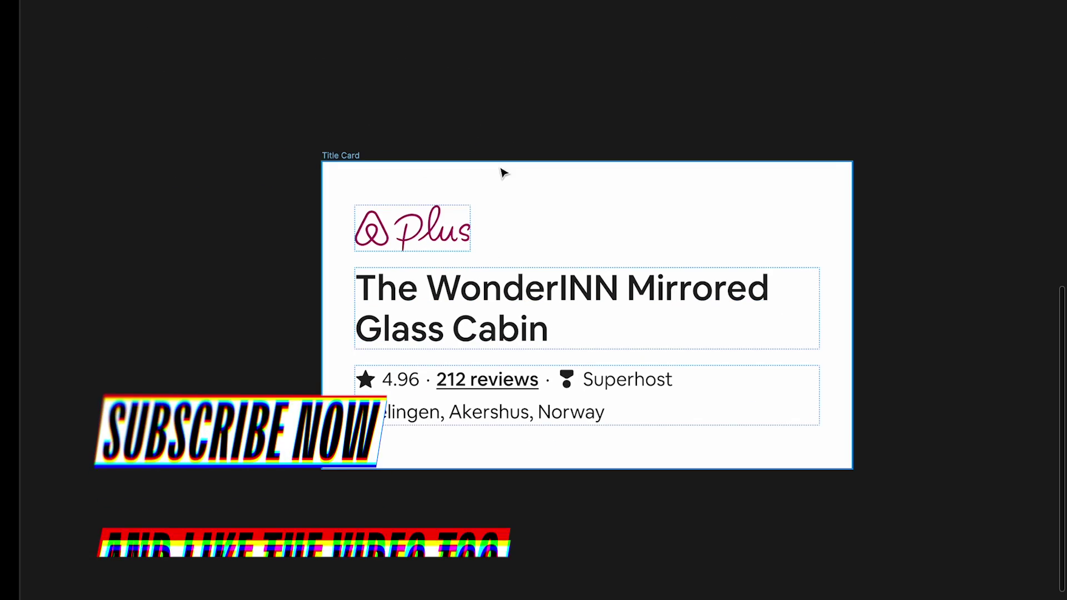
left_click(364, 194)
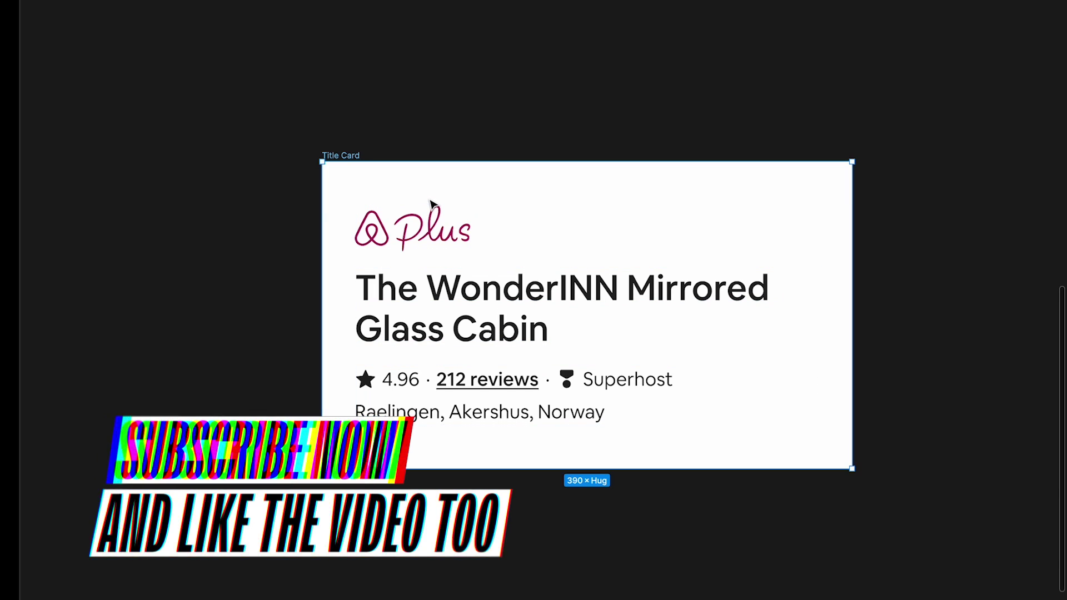
key("ctrl+backslash")
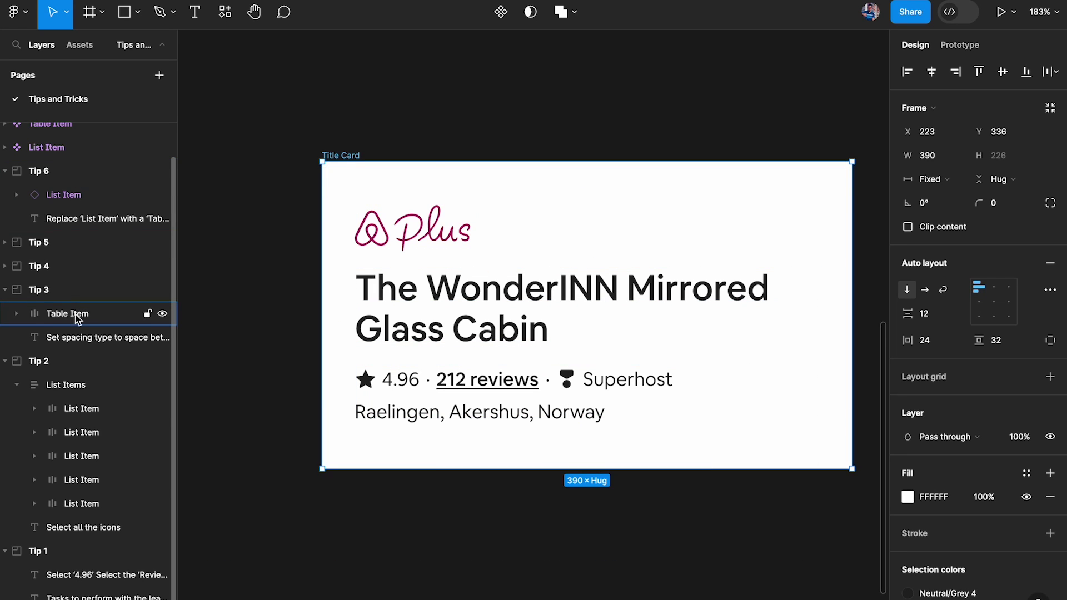
scroll(79, 312, "up", 1)
left_click(417, 280)
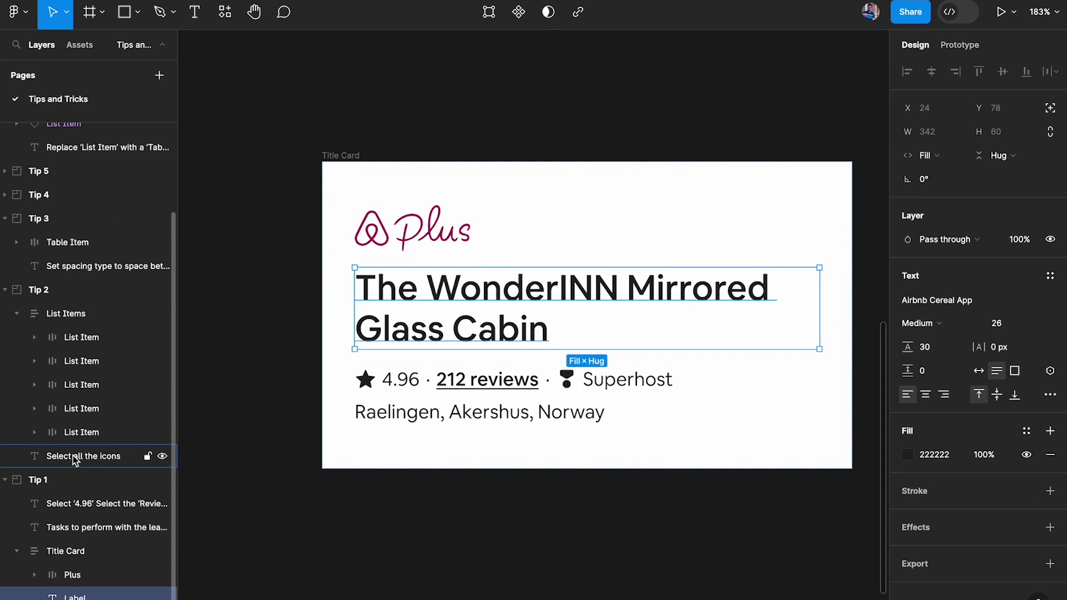
scroll(89, 261, "up", 3)
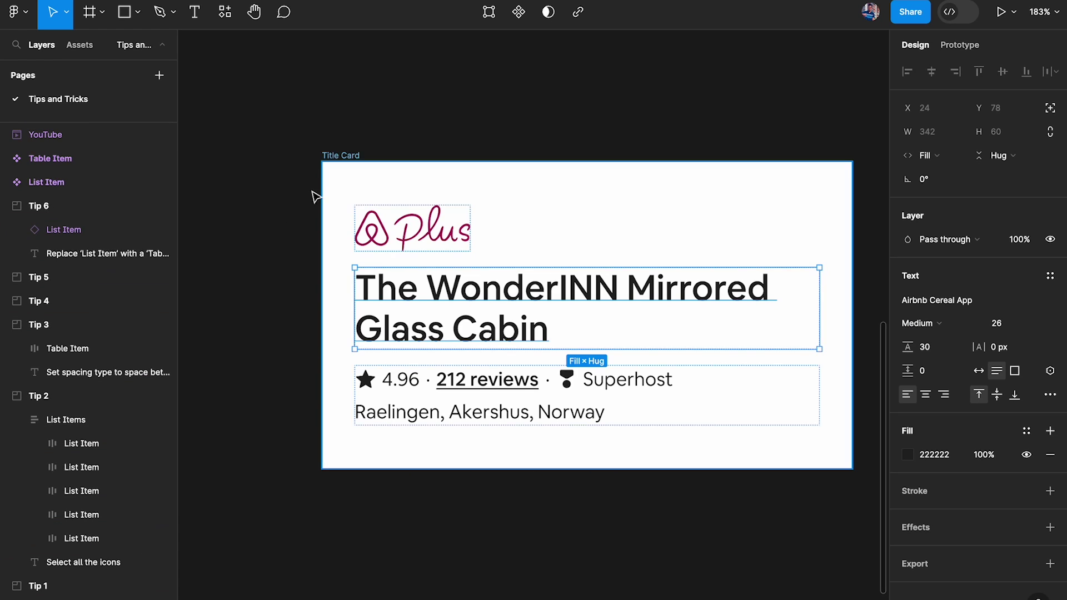
left_click(337, 157)
key("shift+Return")
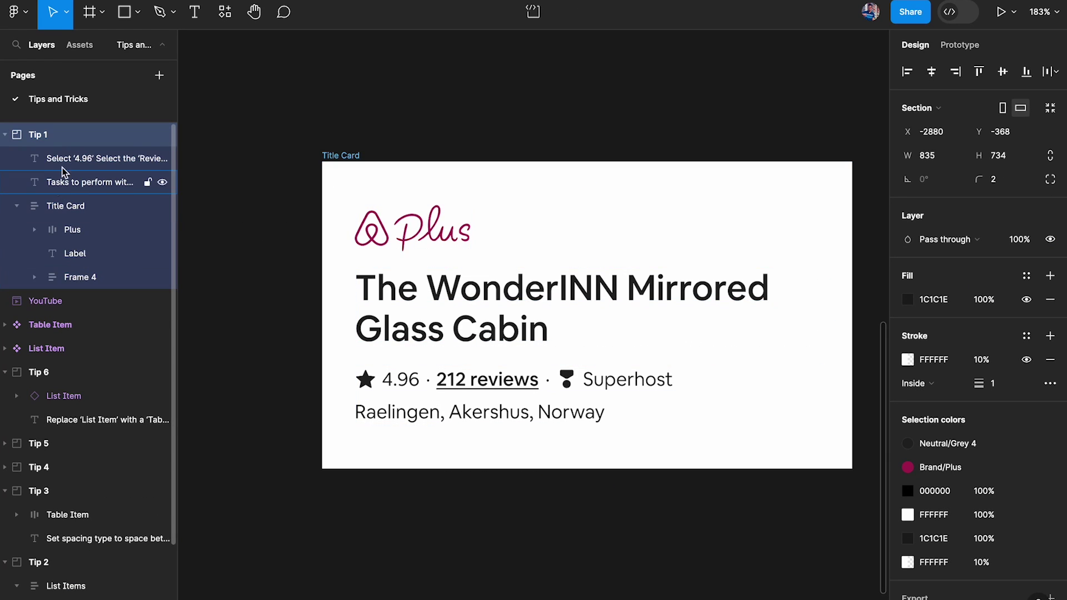
Step: In the Layers panel, drill from Title Card through Frame 4 to the Wrapper and expand it
left_click(69, 215)
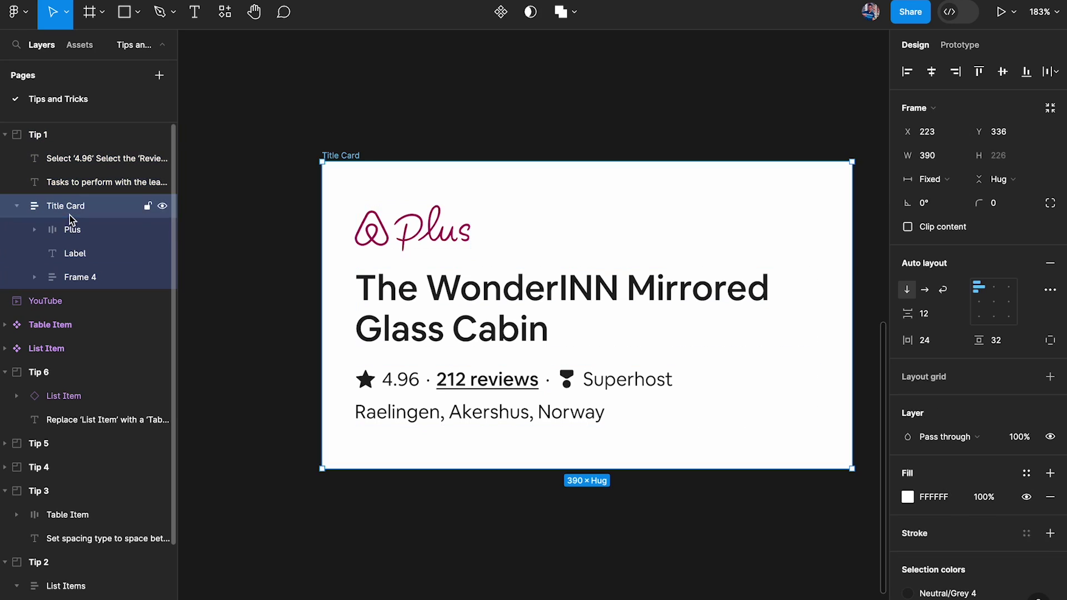
left_click(77, 233)
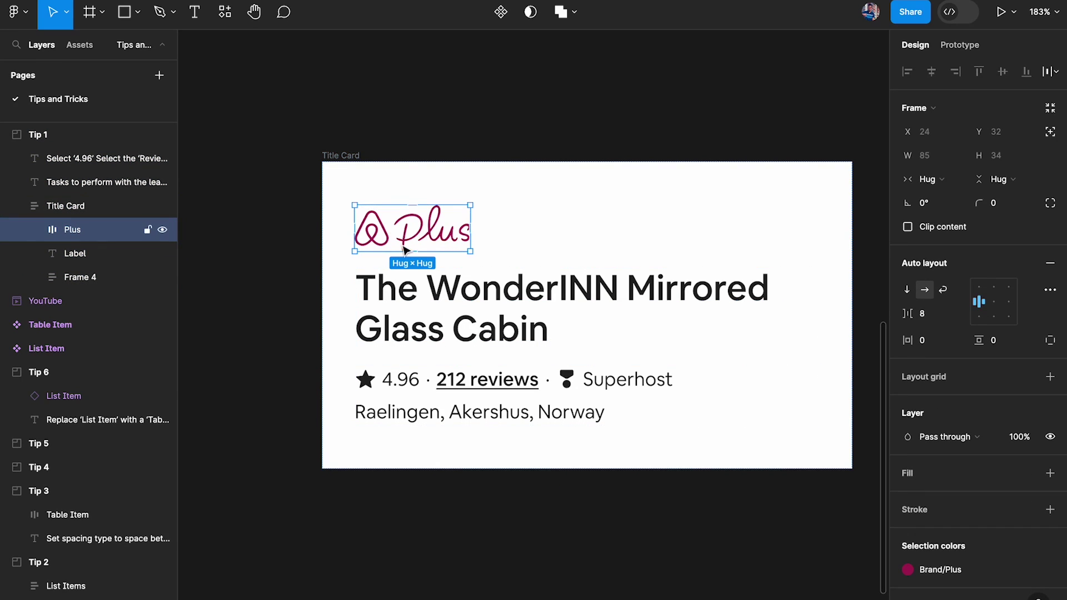
left_click(102, 255)
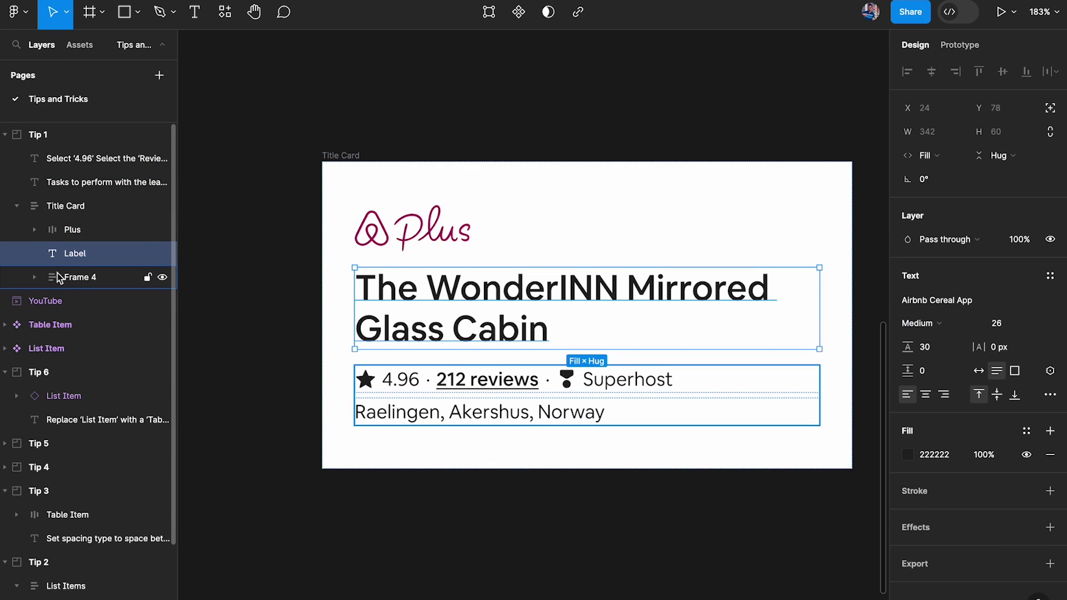
left_click(35, 277)
left_click(63, 277)
left_click(97, 309)
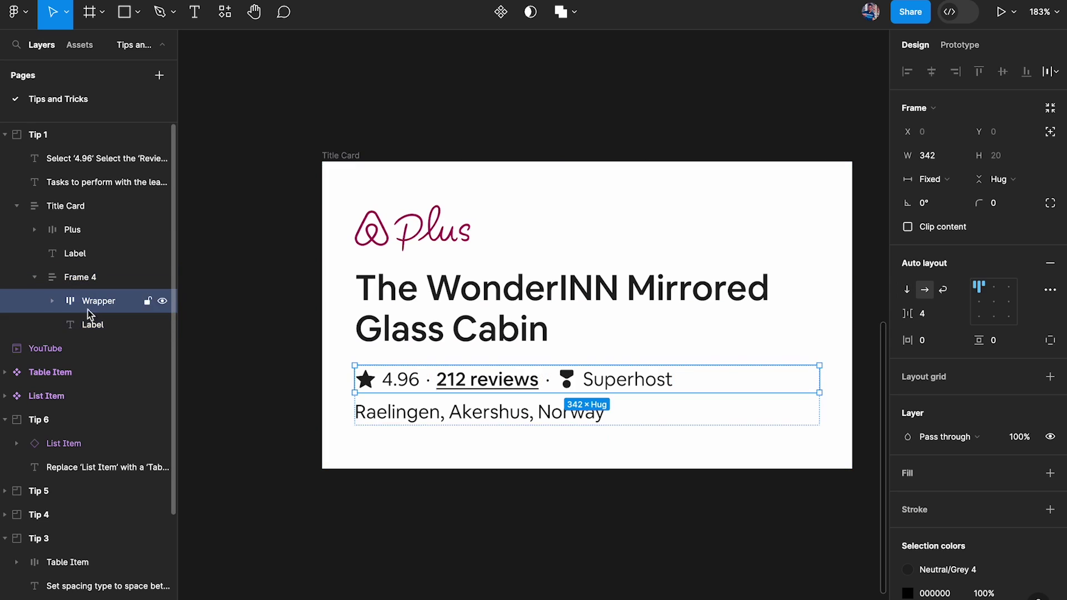
left_click(51, 301)
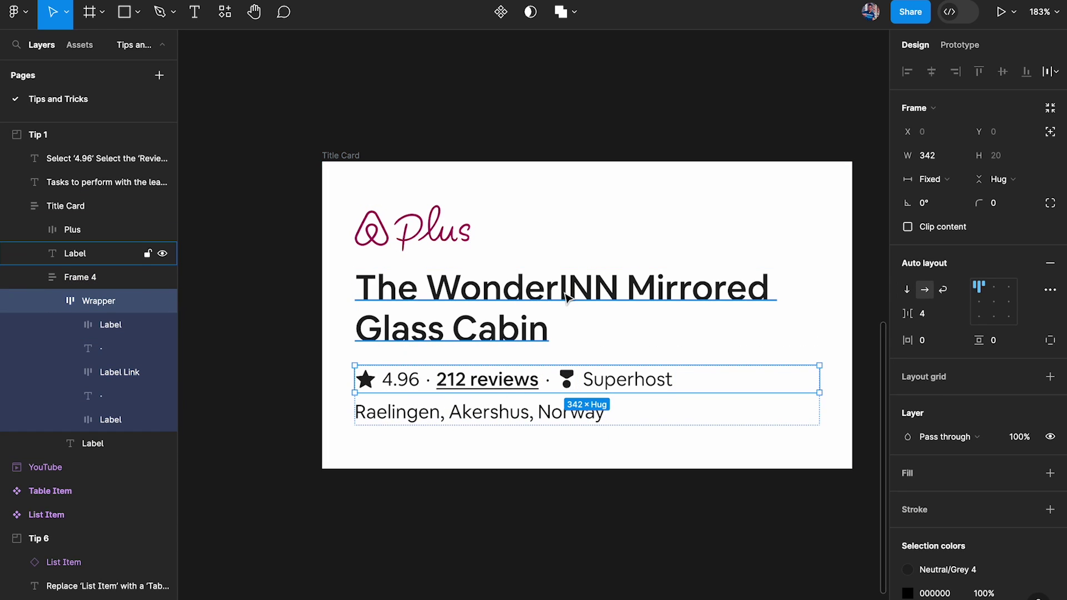
scroll(566, 297, "down", 5, "ctrl")
scroll(467, 269, "up", 3)
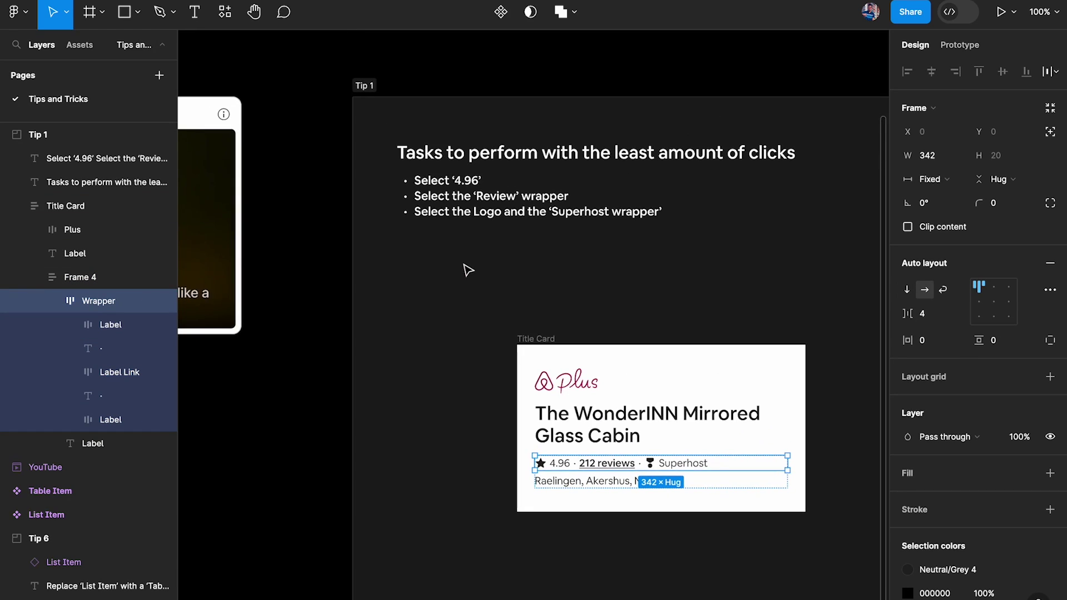
Step: Select the 4.96 rating text inside the Title Card's rating row
scroll(478, 186, "up", 3, "ctrl")
key("ctrl+backslash")
scroll(480, 184, "down", 5)
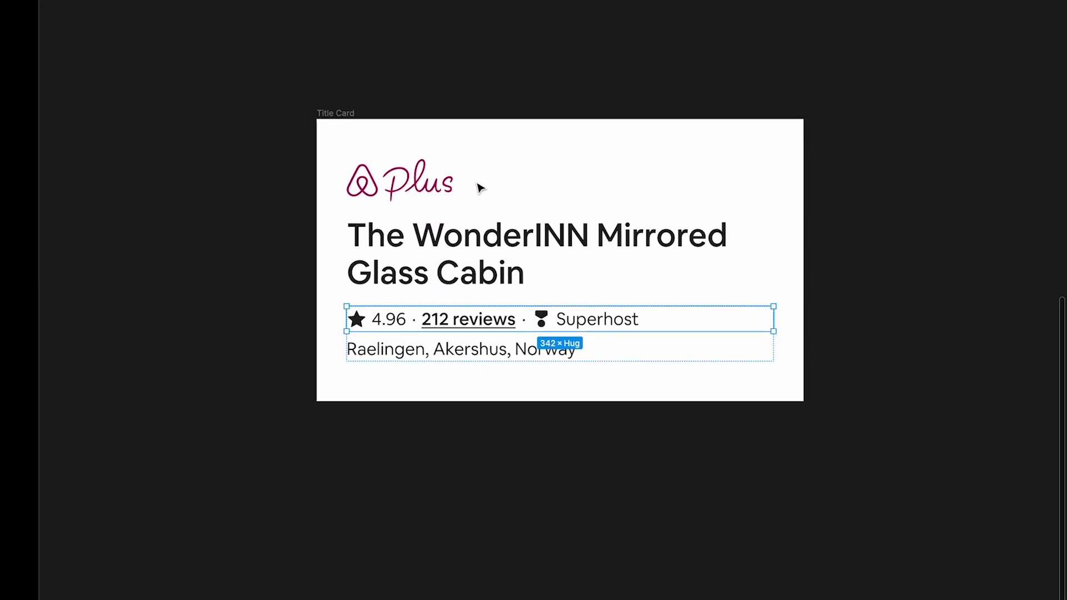
scroll(411, 248, "up", 2, "ctrl")
scroll(411, 247, "down", 2)
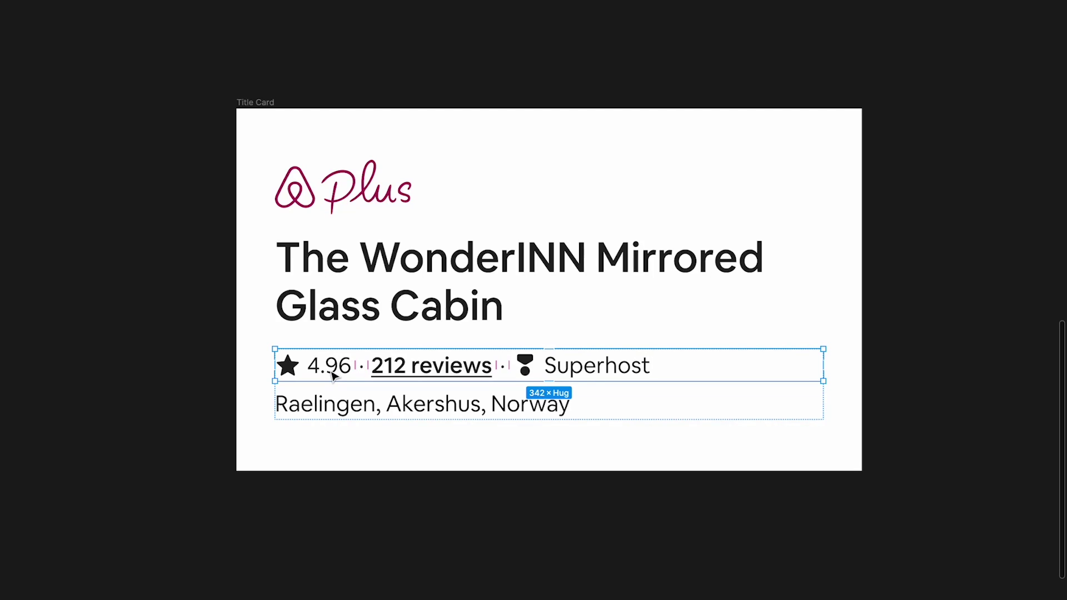
key("ctrl+backslash")
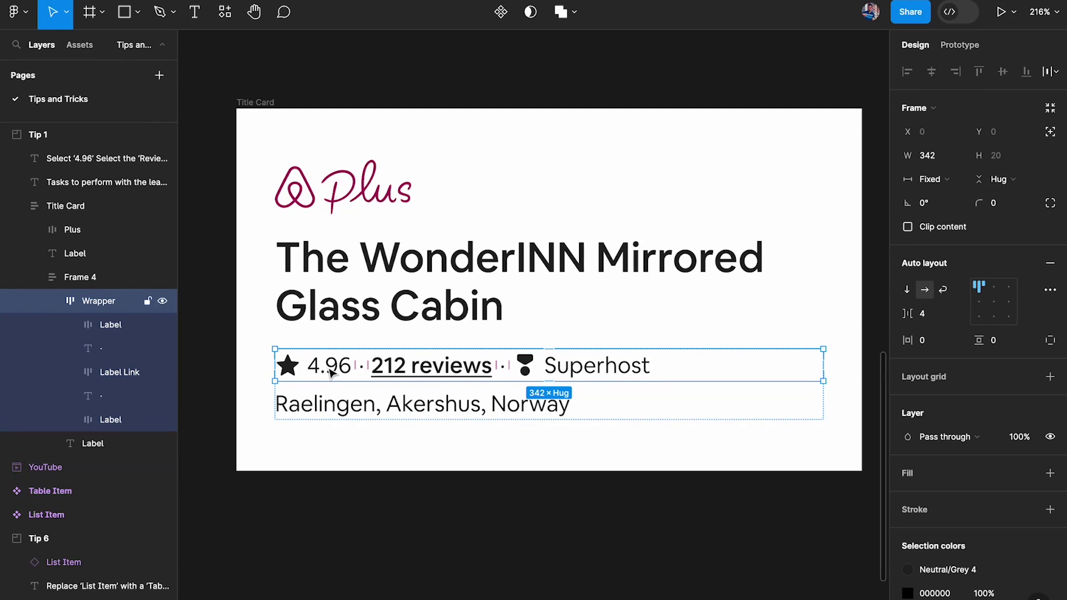
left_click(330, 368, "ctrl")
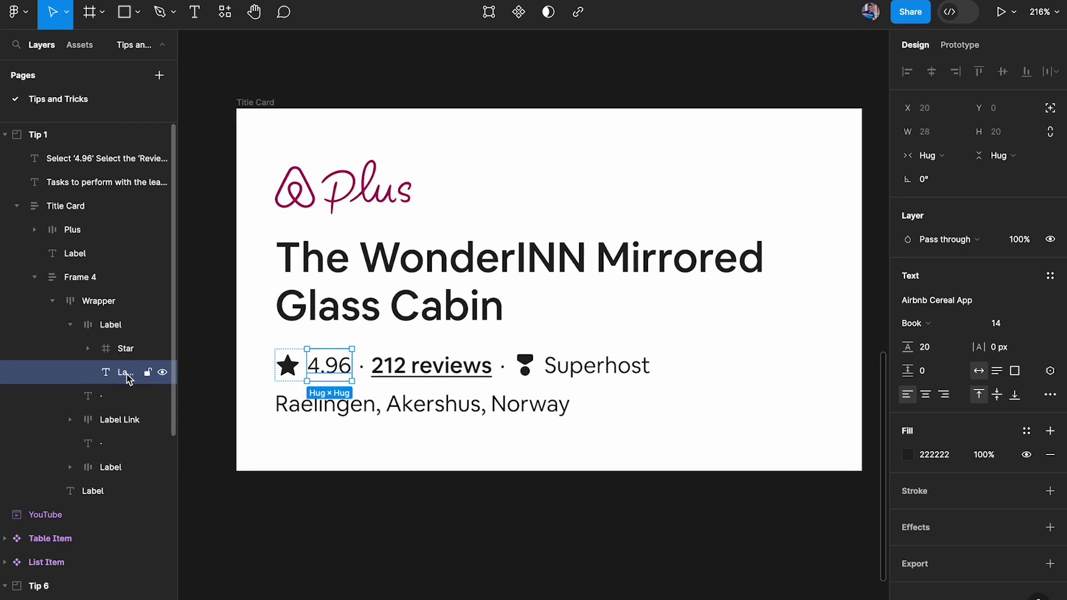
left_click(322, 506)
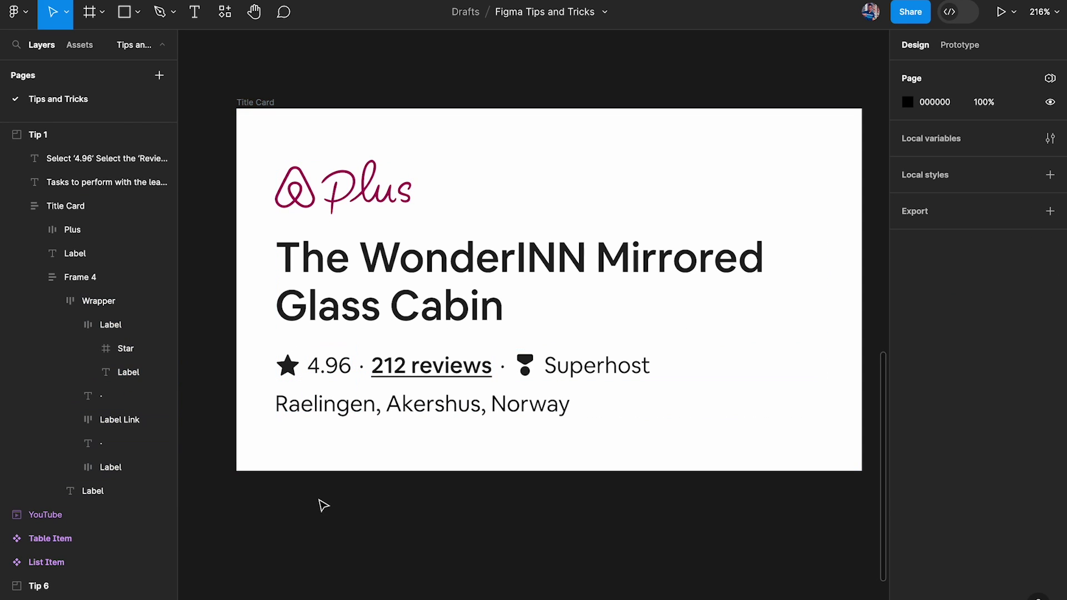
left_click(330, 368, "ctrl")
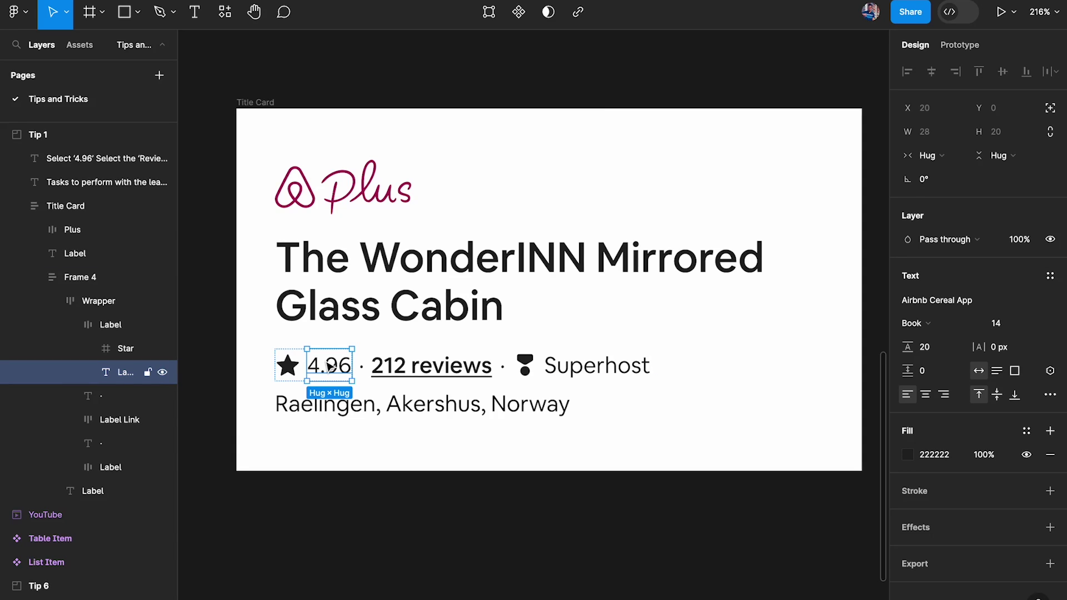
left_click(395, 508)
double_click(334, 367)
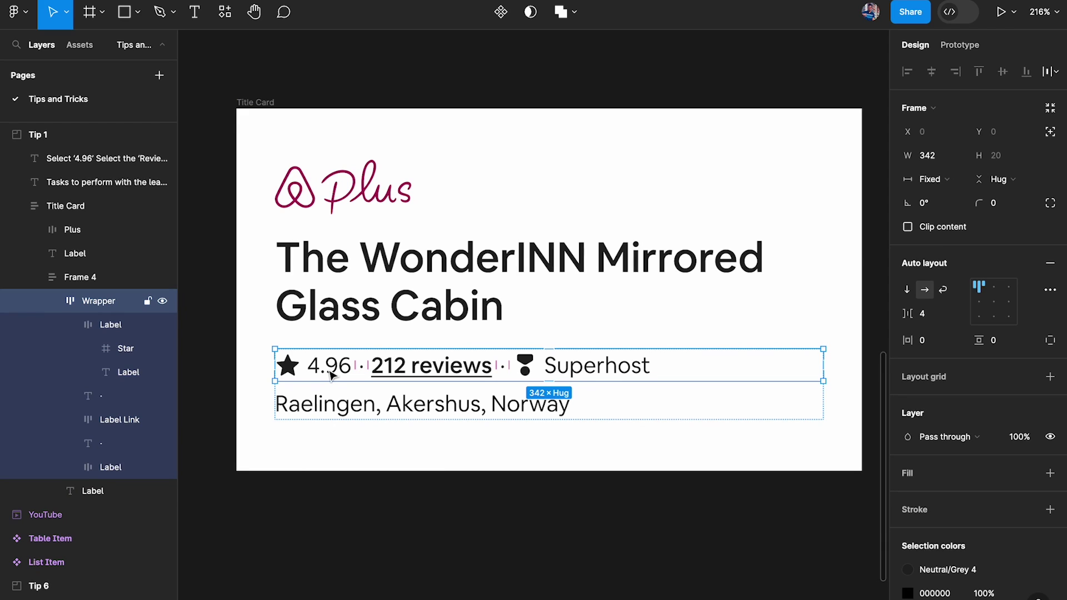
left_click(329, 370)
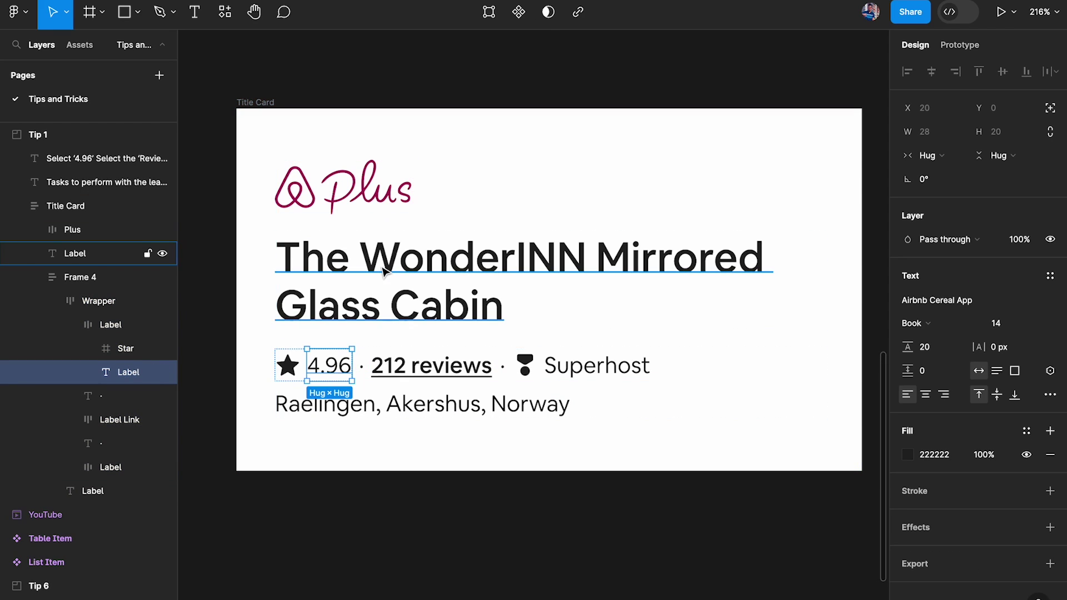
left_click(382, 555)
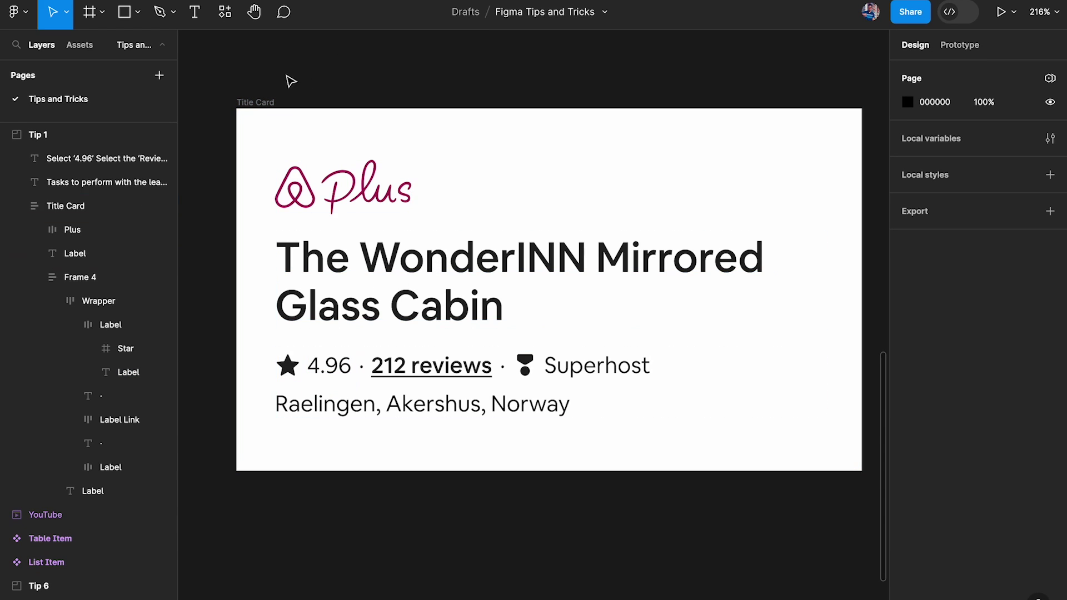
Step: Move the selection via the title and Frame 4 to the Raelingen, Akershus, Norway line
left_click(257, 102)
left_click(354, 276)
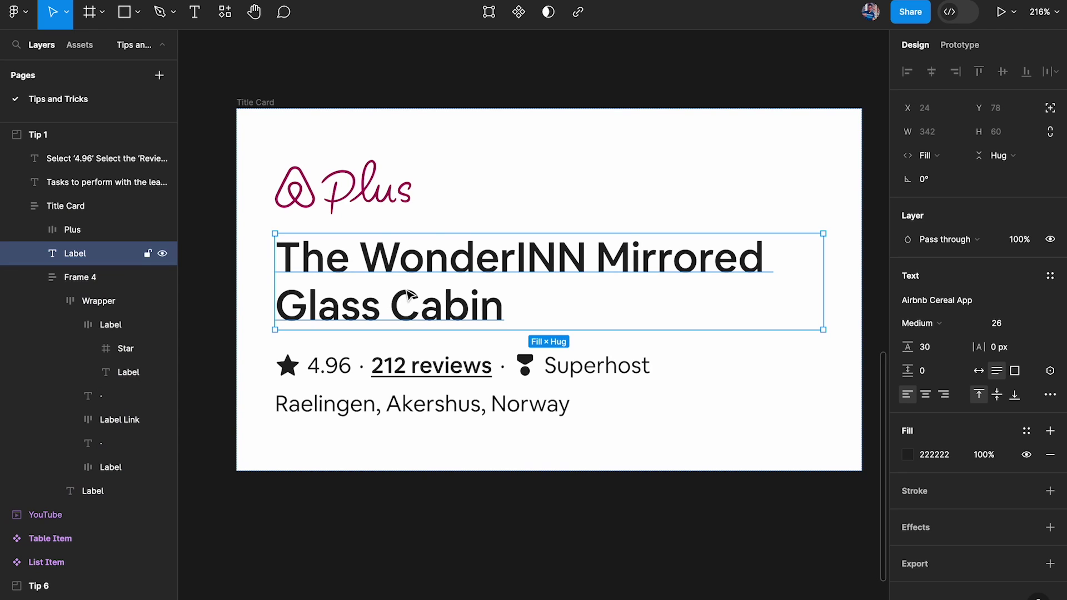
left_click(341, 373)
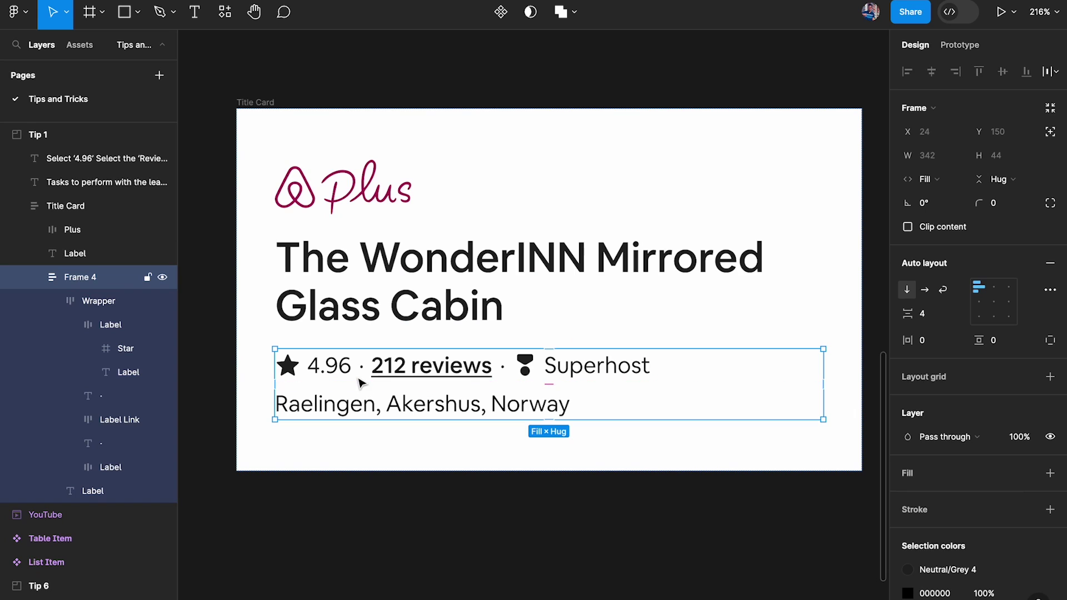
left_click(432, 414)
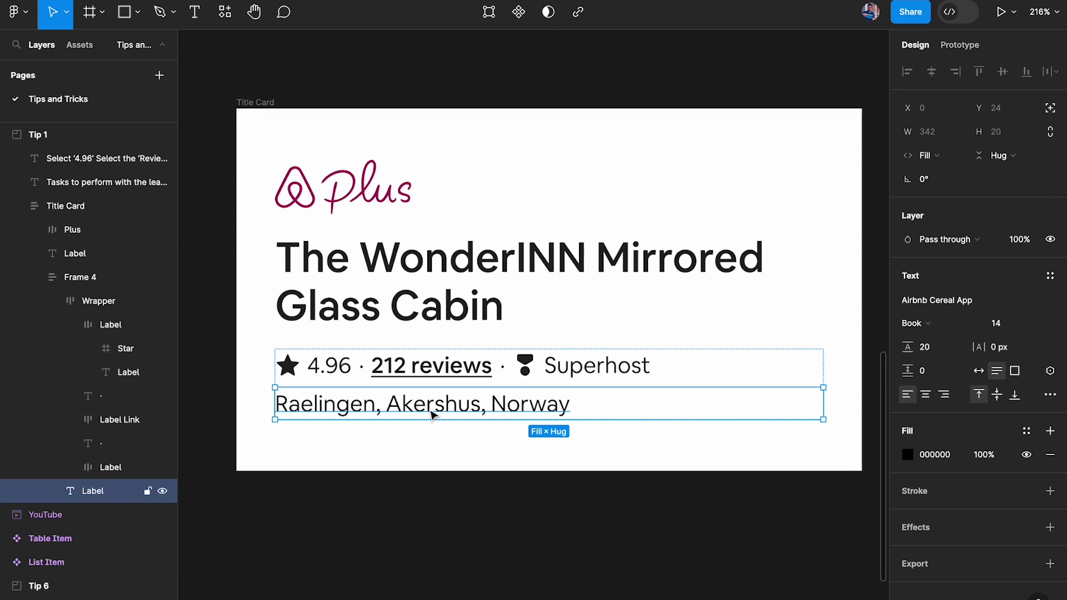
scroll(431, 415, "up", 5)
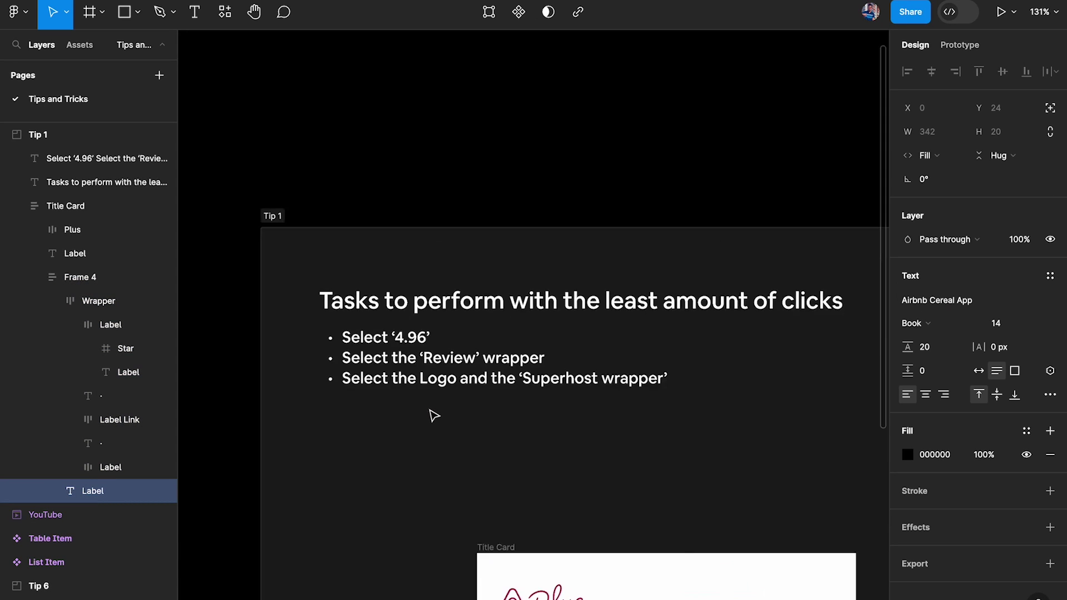
scroll(328, 300, "up", 2)
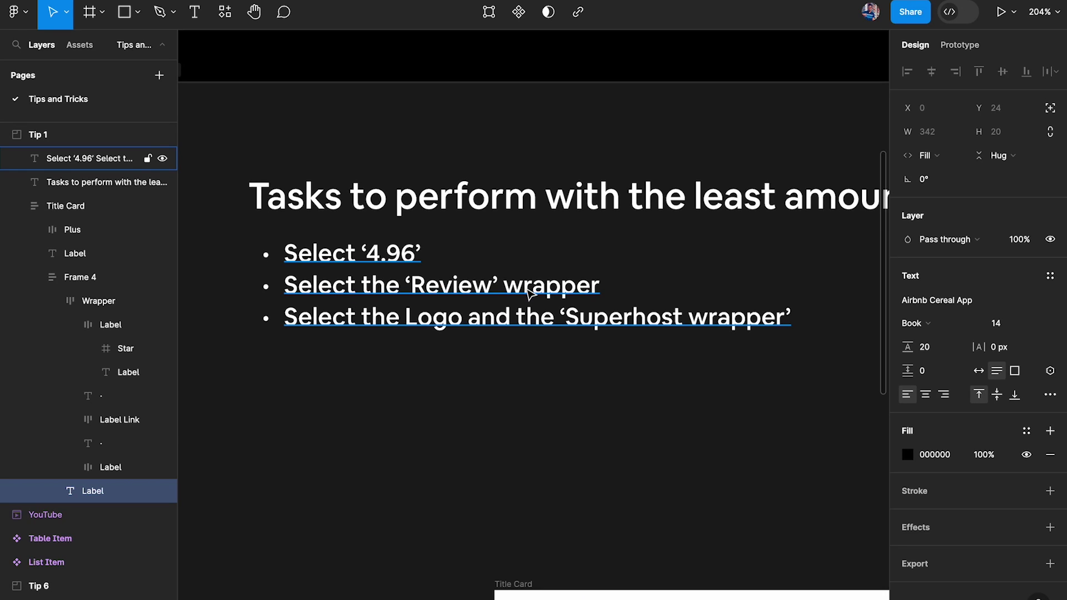
scroll(526, 295, "down", 8)
scroll(526, 325, "up", 5)
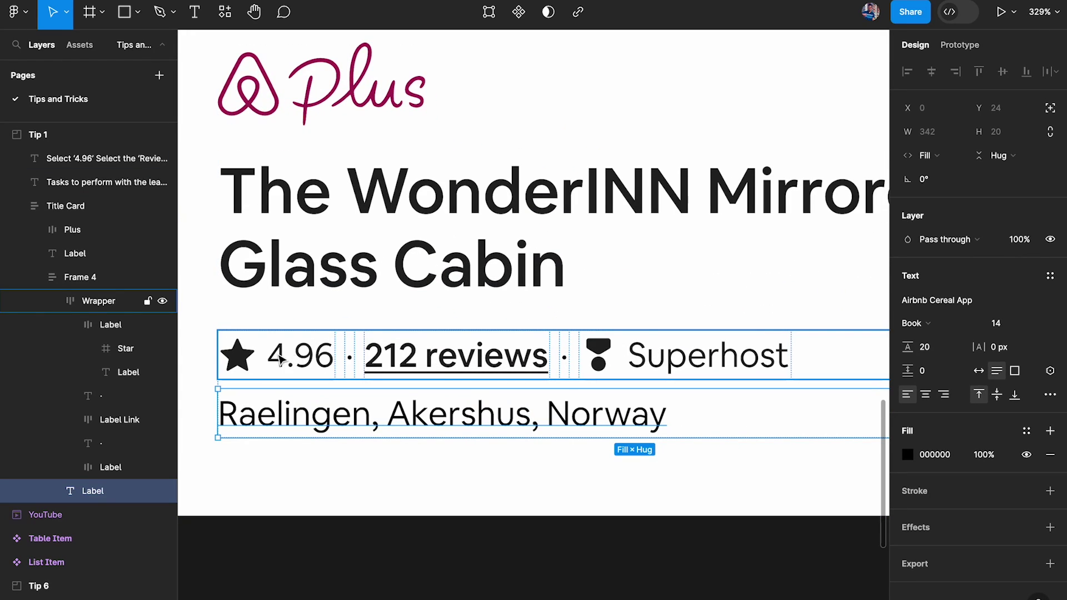
double_click(239, 358)
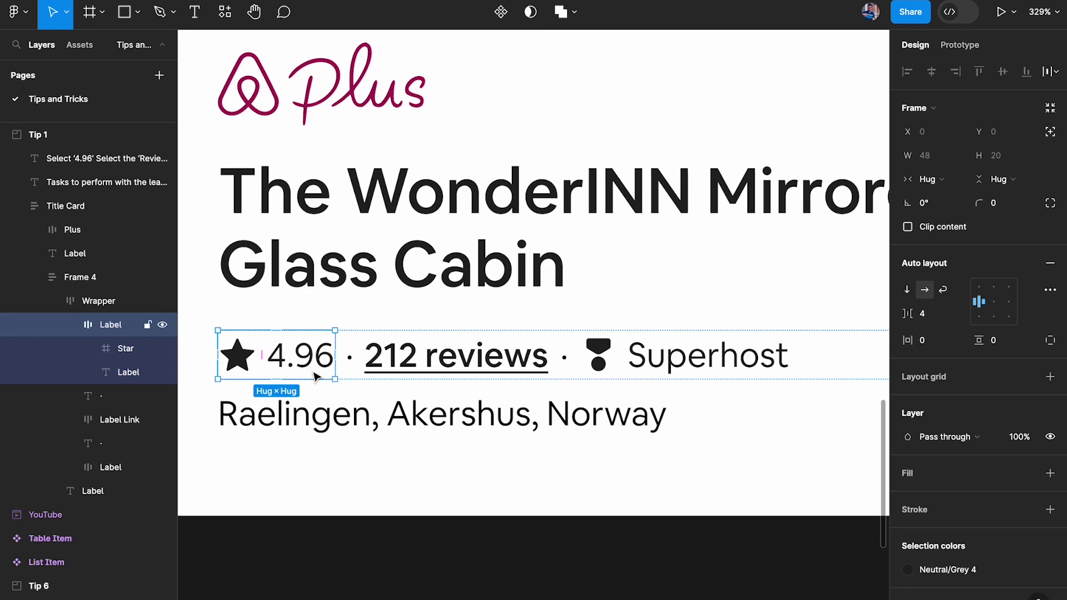
scroll(314, 372, "down", 5)
left_click(345, 455)
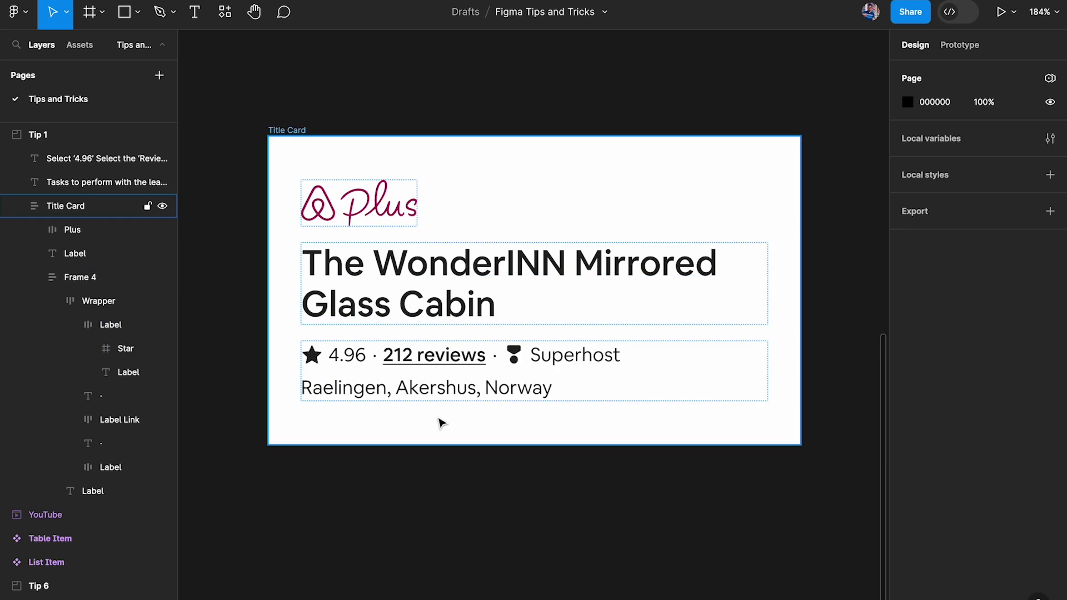
scroll(437, 420, "up", 2)
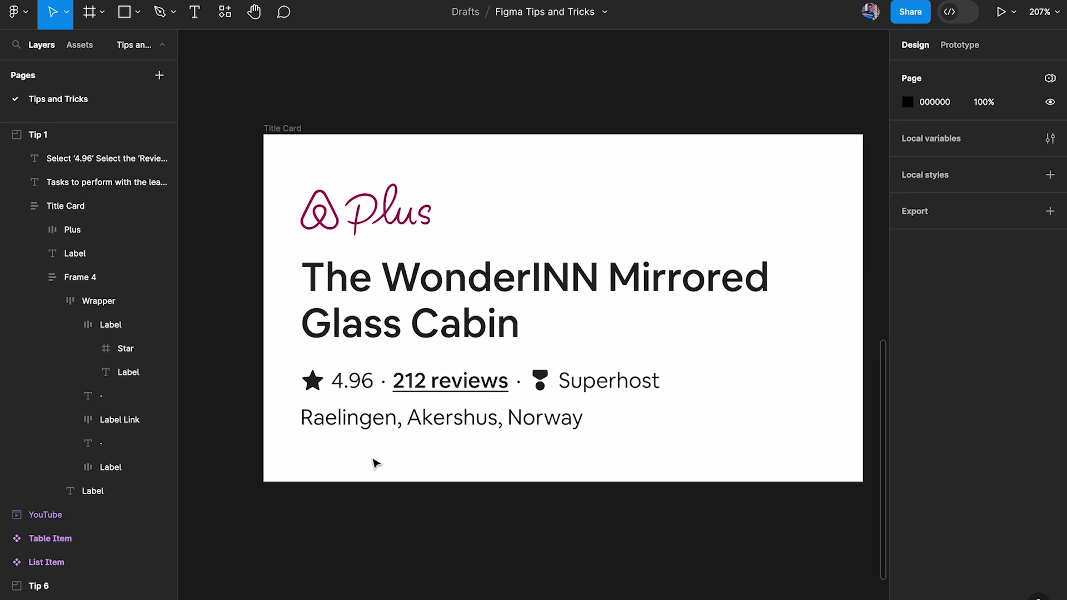
scroll(376, 463, "right", 2)
scroll(375, 463, "left", 1)
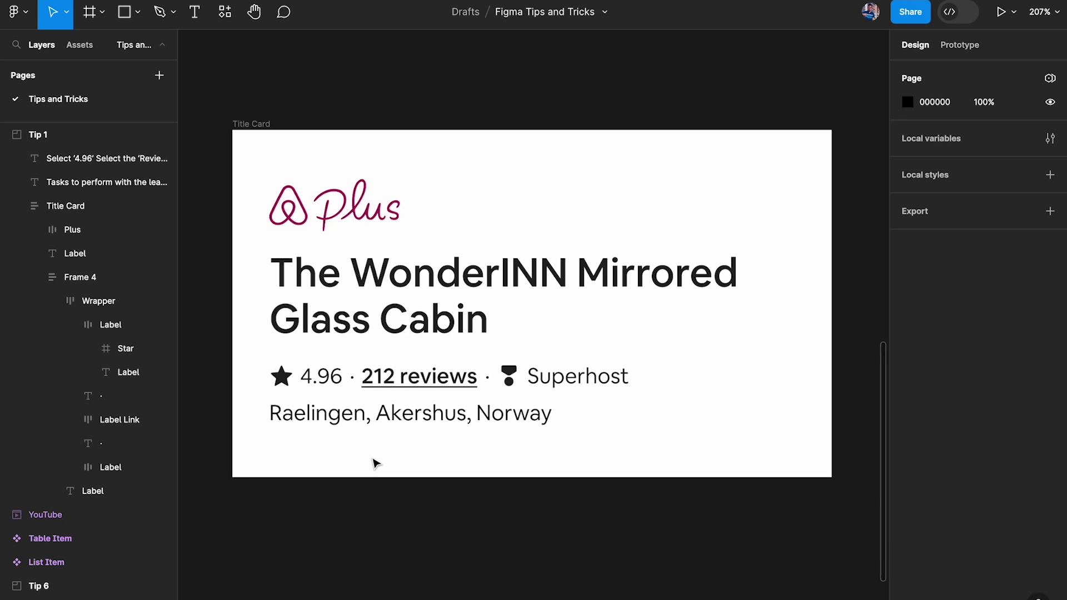
scroll(294, 410, "up", 1)
left_click(303, 408)
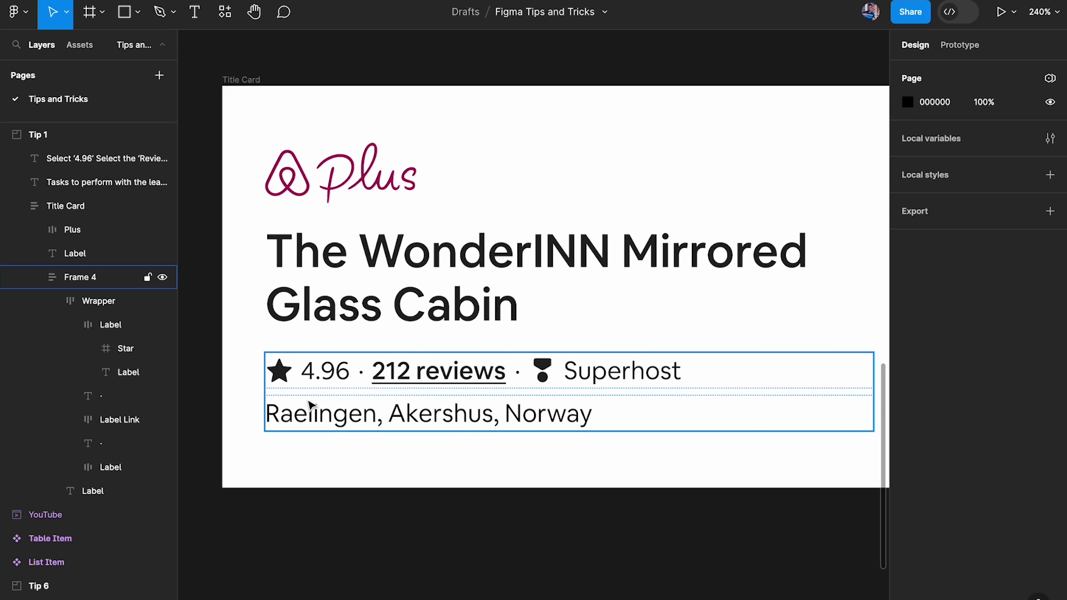
double_click(322, 372)
double_click(322, 371)
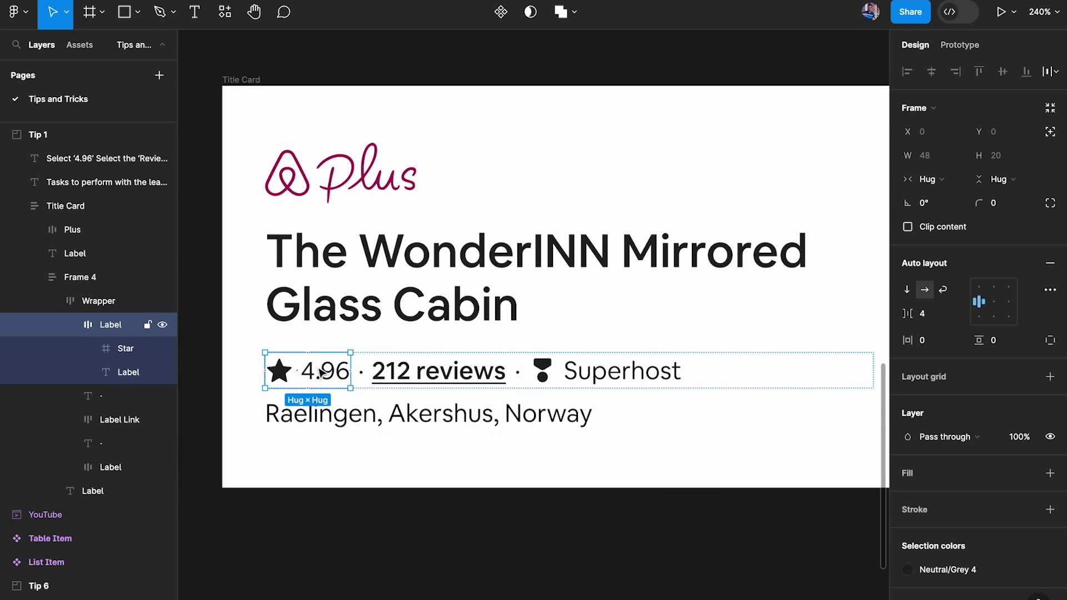
left_click(319, 530)
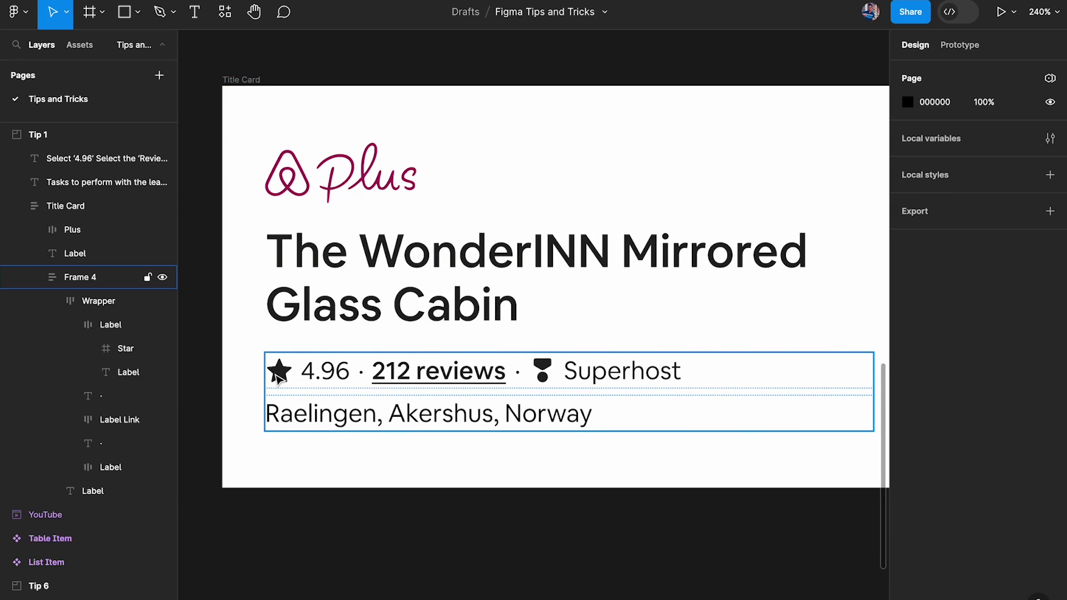
double_click(311, 372)
double_click(316, 374)
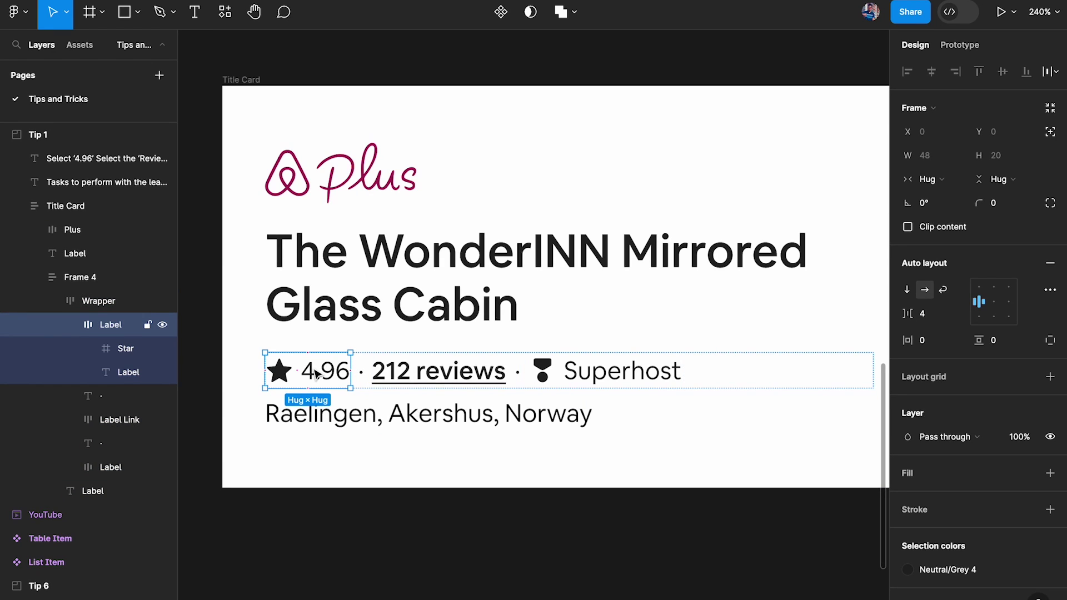
left_click(374, 553)
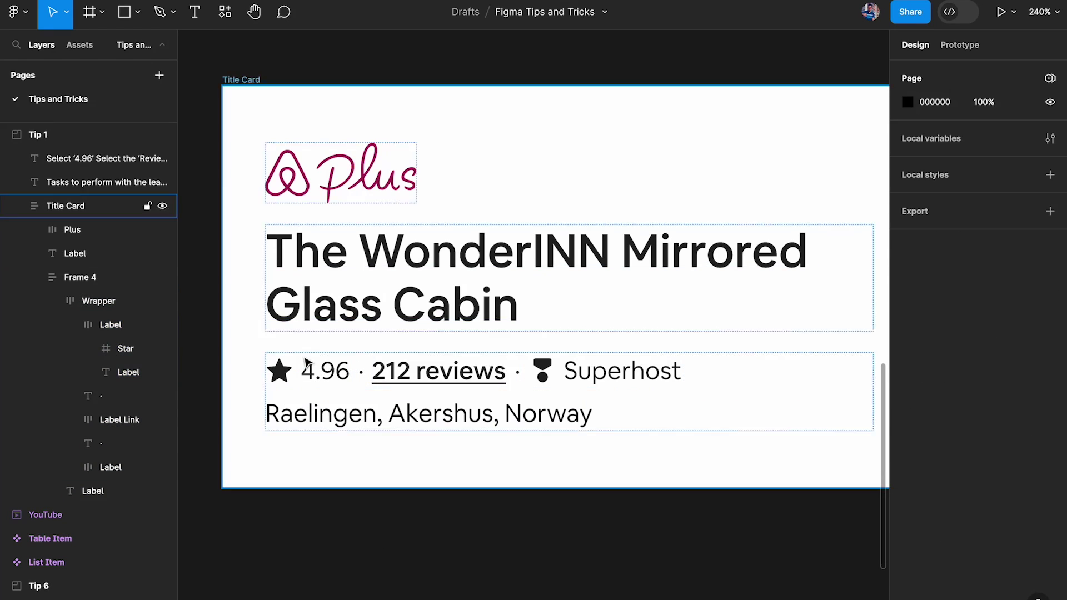
left_click(311, 376)
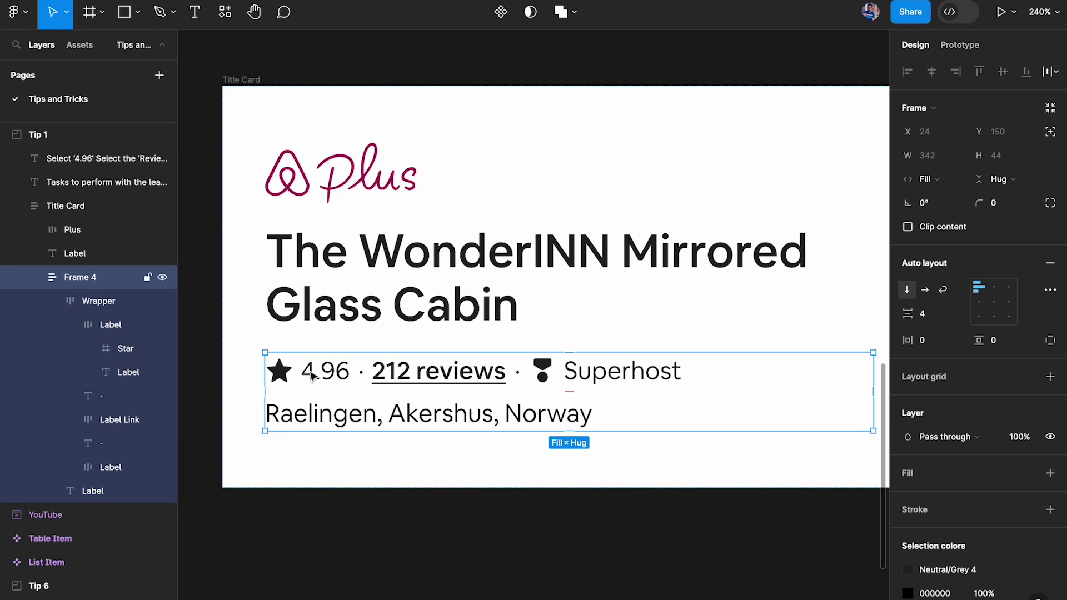
left_click(368, 548)
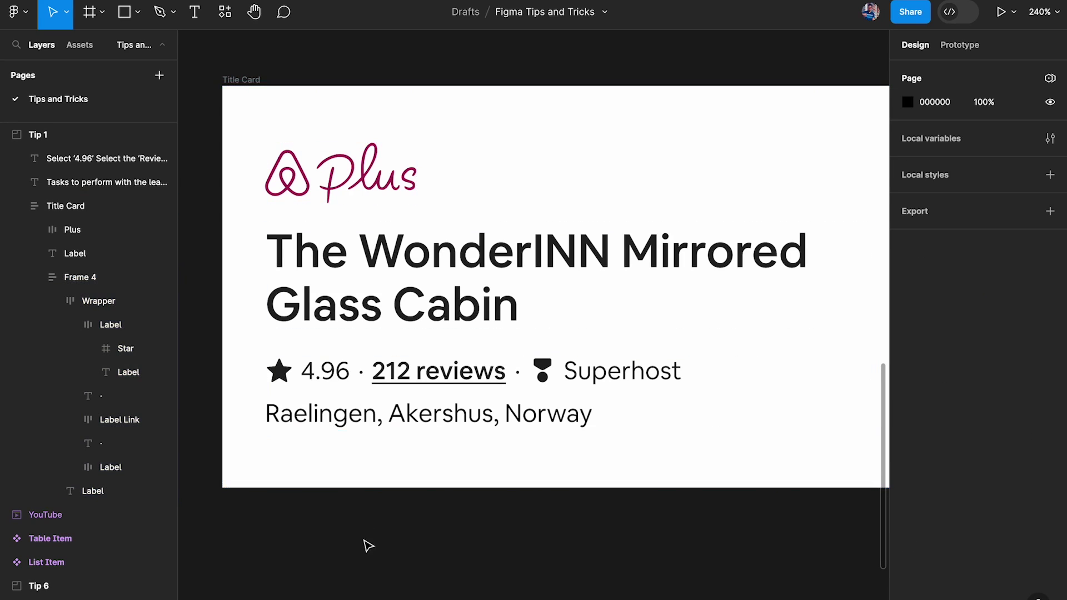
left_click(323, 379)
left_click(321, 381)
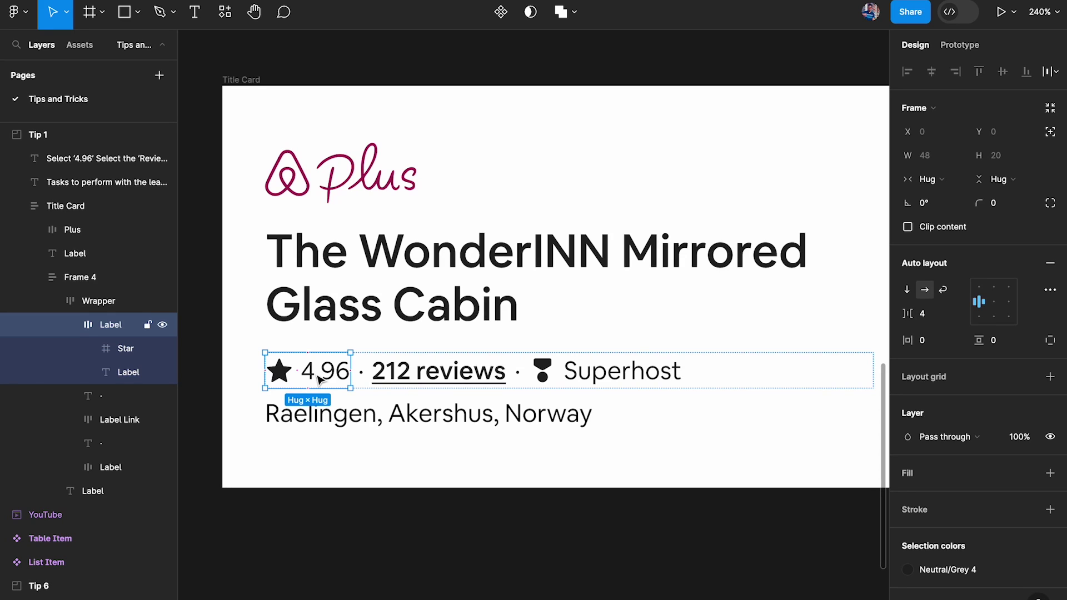
left_click(378, 509)
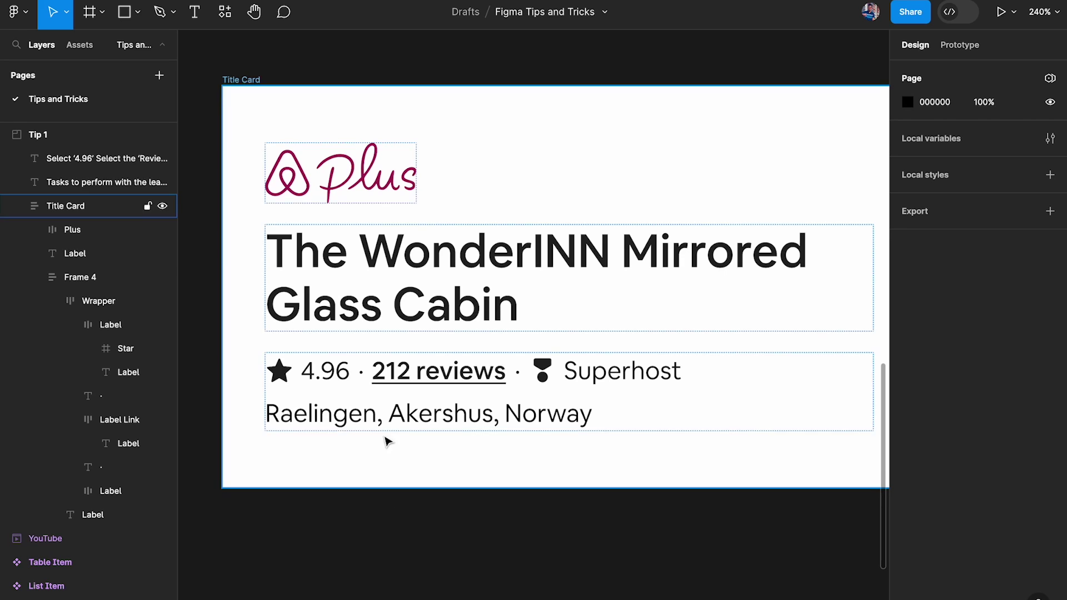
left_click(339, 417)
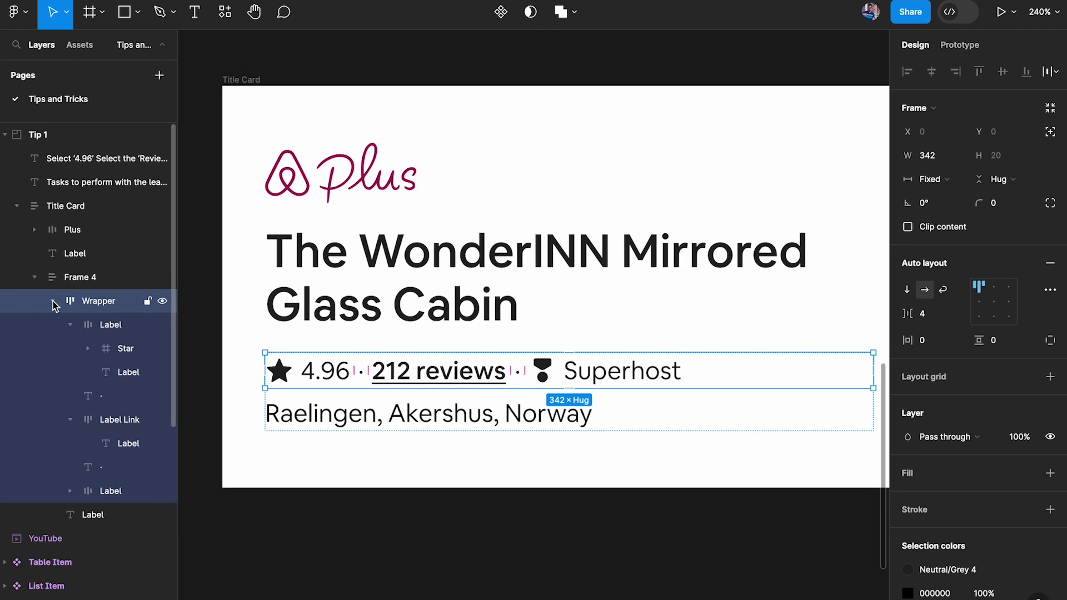
left_click(70, 324)
left_click(70, 372)
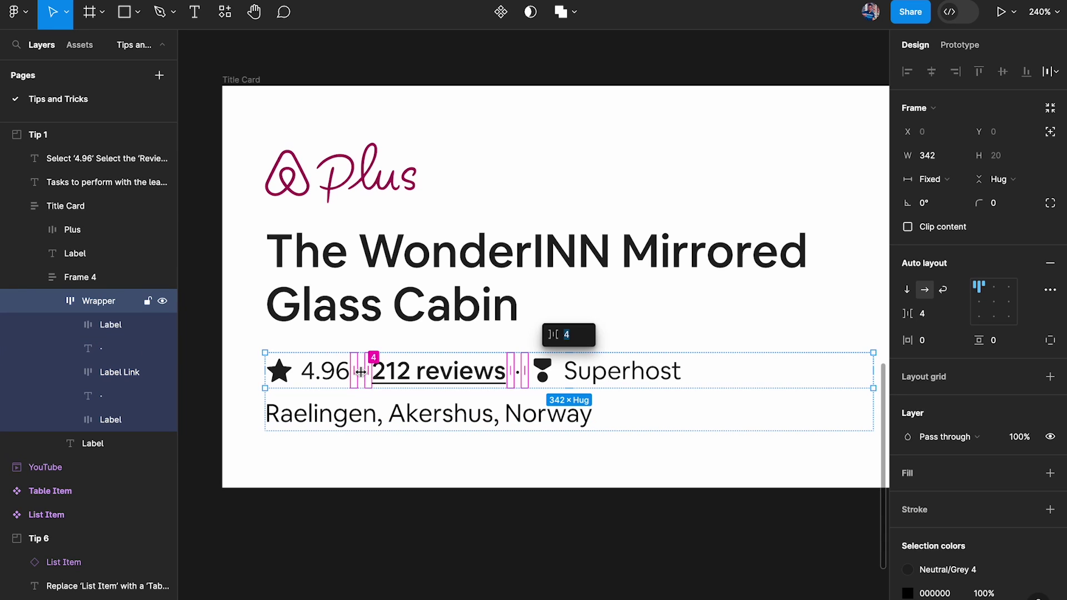
left_click(370, 503)
scroll(356, 356, "up", 3)
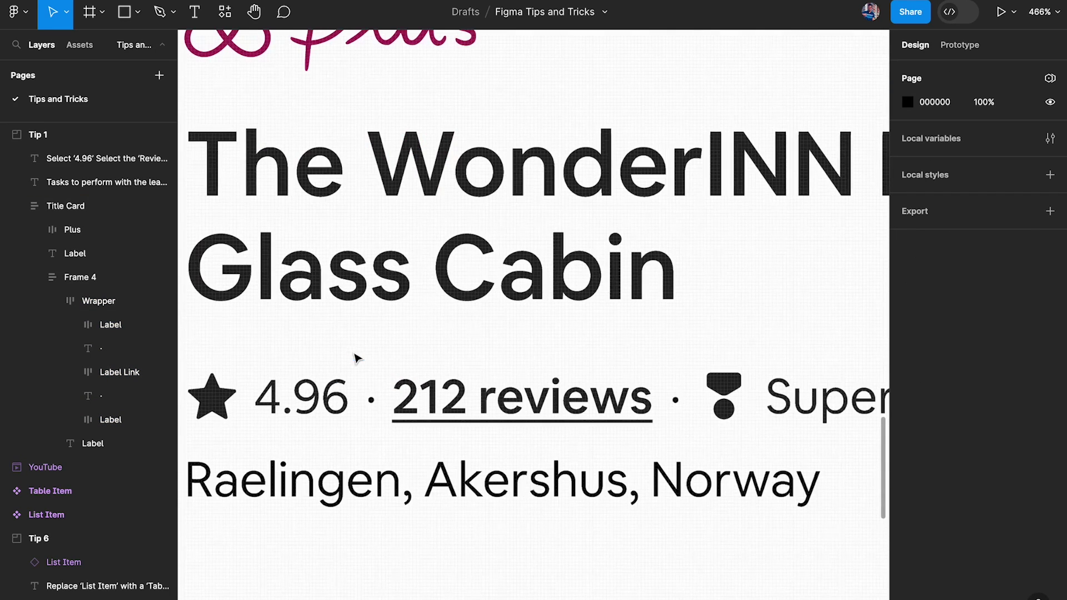
left_click(374, 399)
scroll(400, 356, "left", 2)
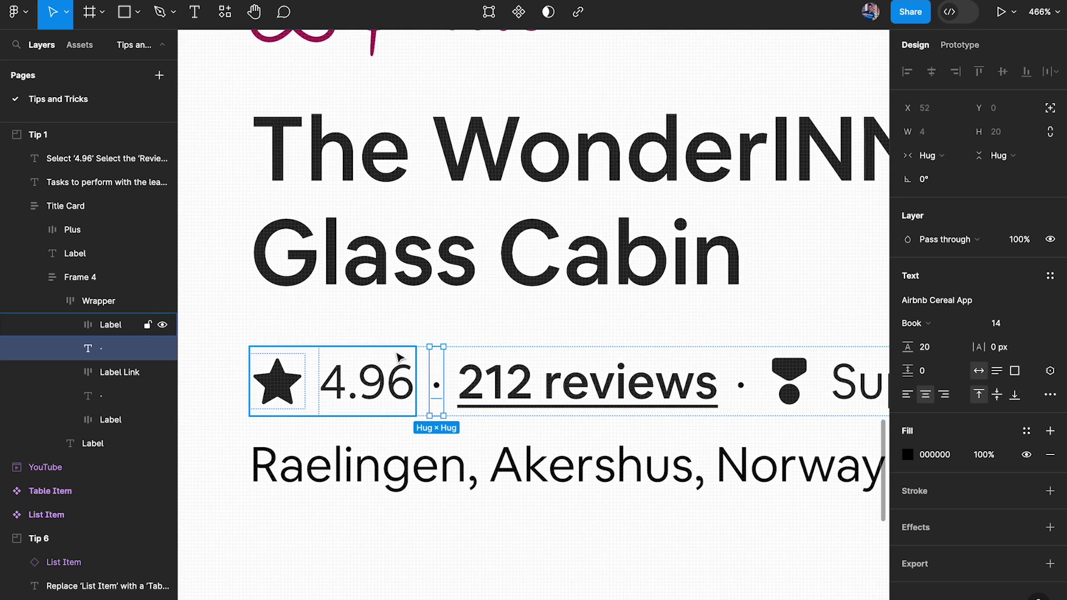
left_click(345, 381)
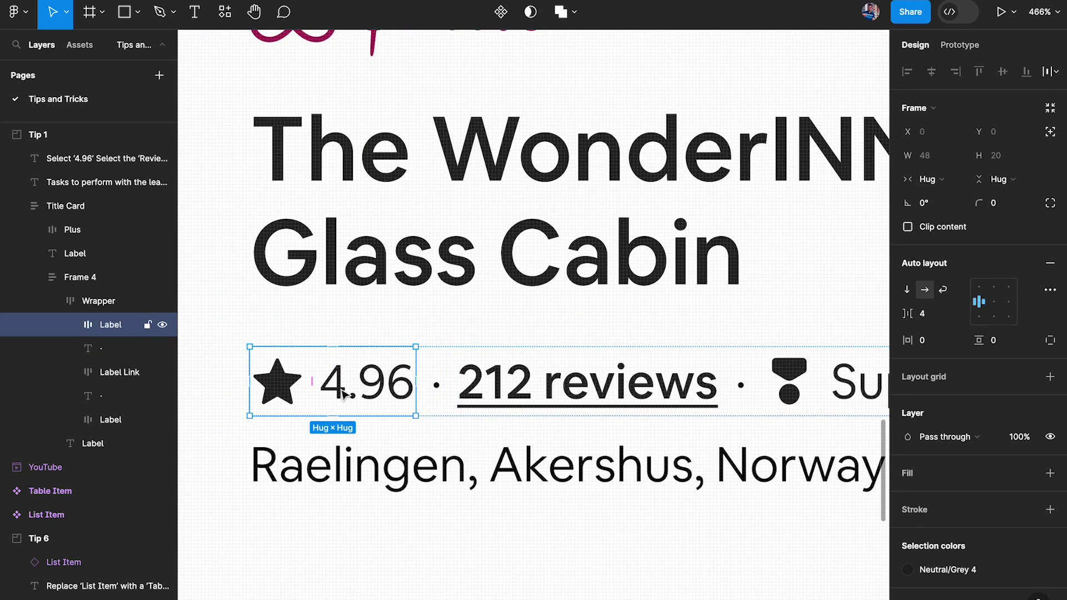
scroll(332, 398, "down", 5)
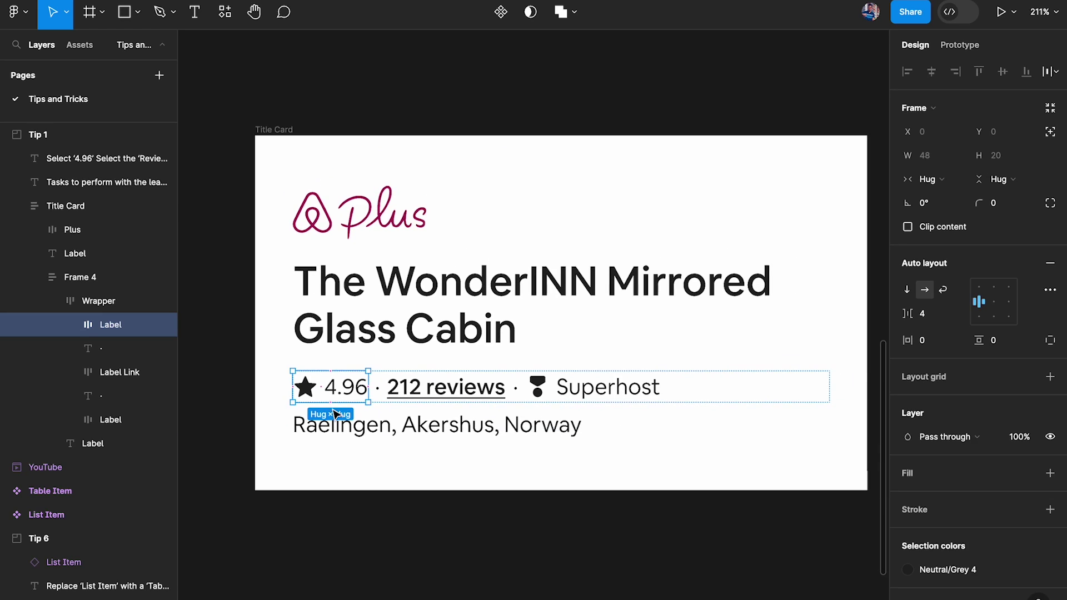
left_click(365, 529)
scroll(366, 562, "up", 4)
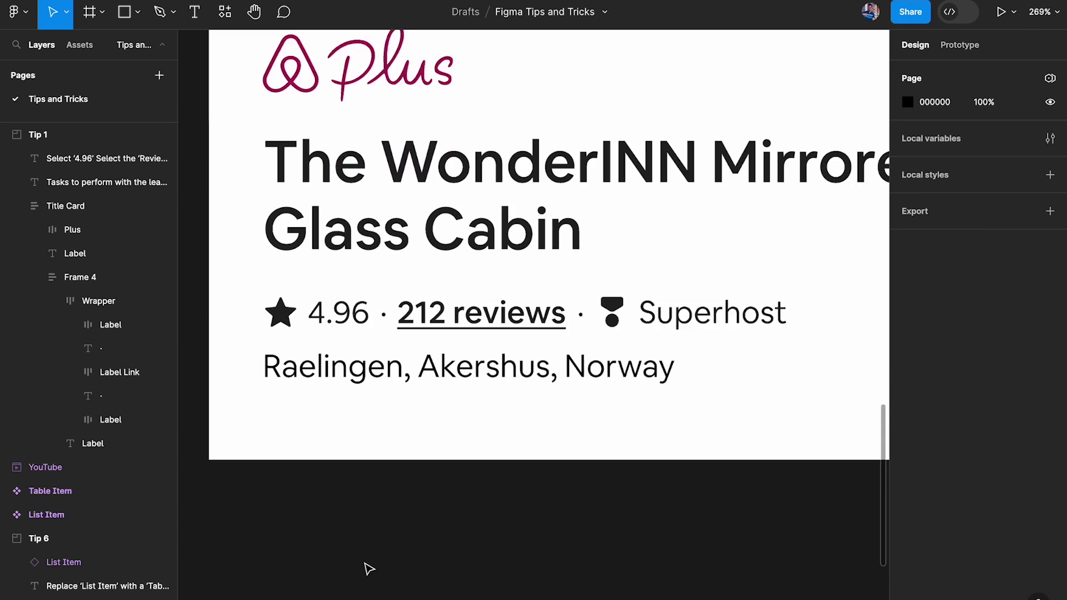
left_click(385, 304)
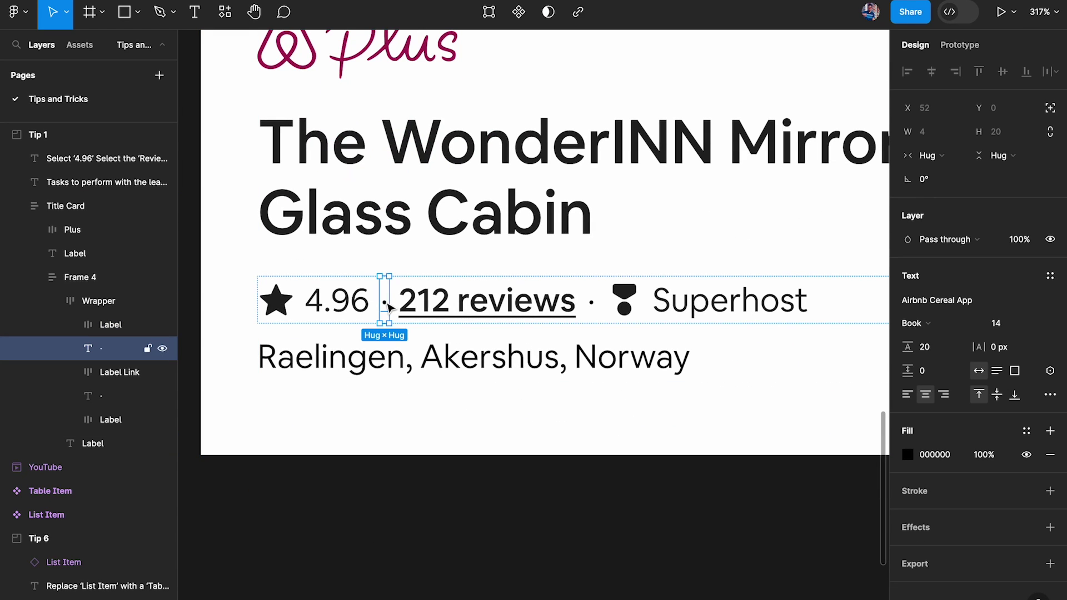
left_click(337, 302)
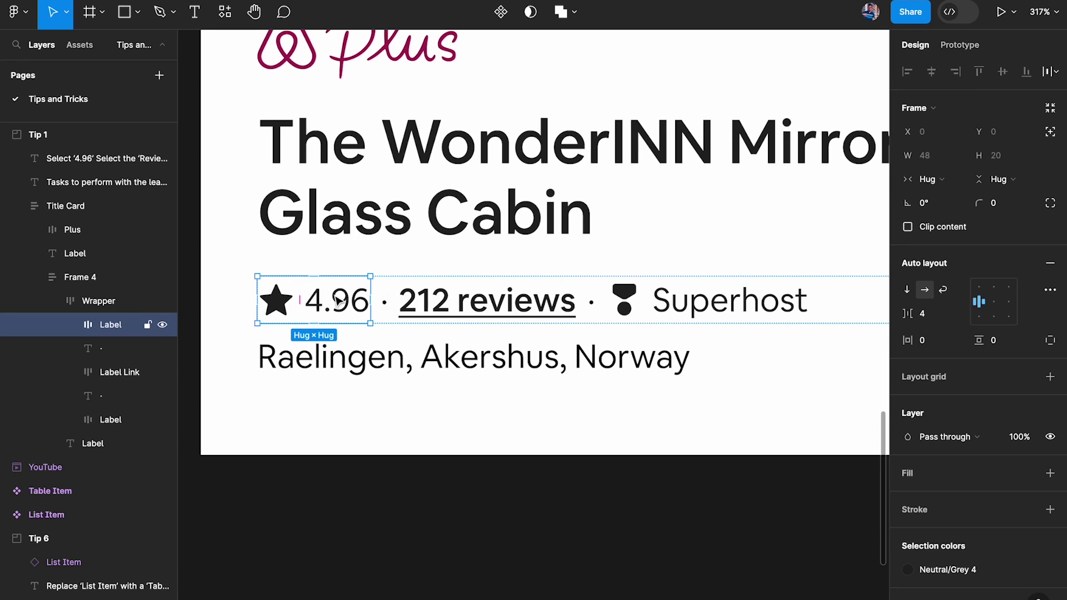
scroll(337, 302, "down", 2)
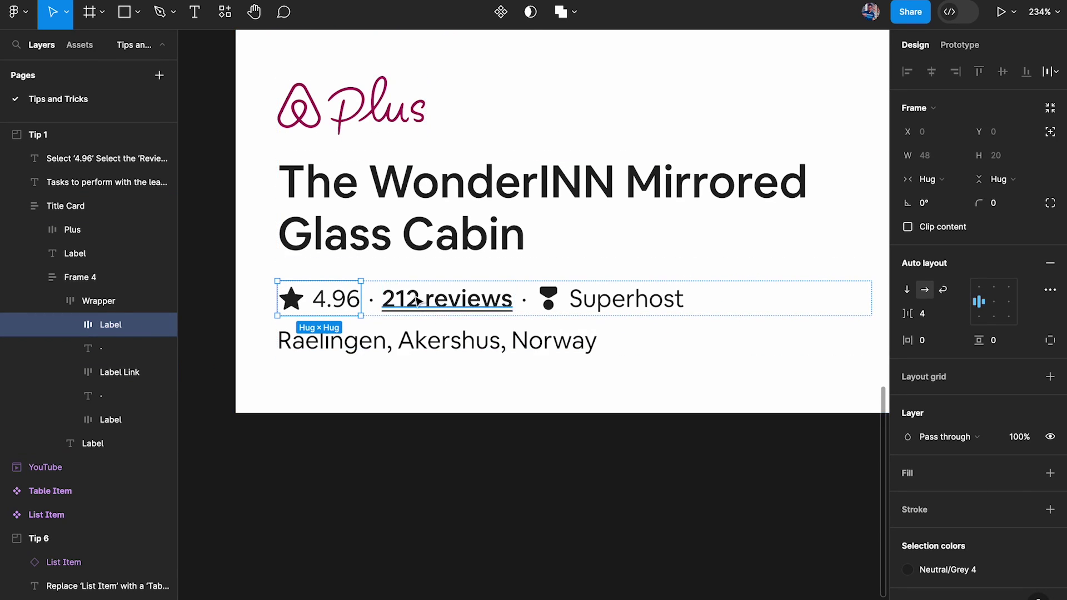
double_click(439, 305)
left_click(317, 301)
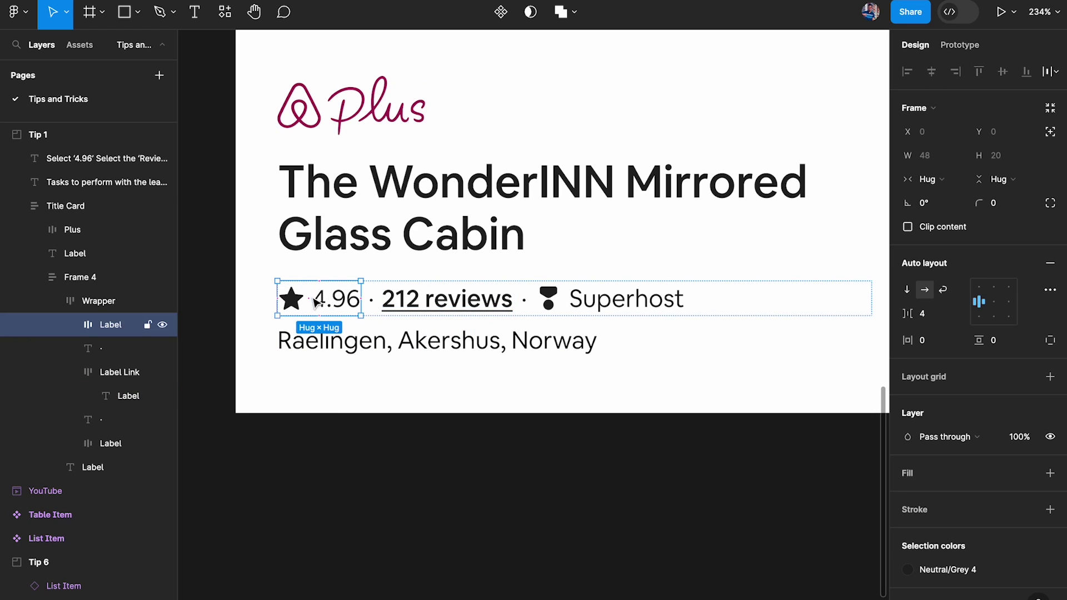
left_click(458, 310)
double_click(463, 313)
left_click(617, 308)
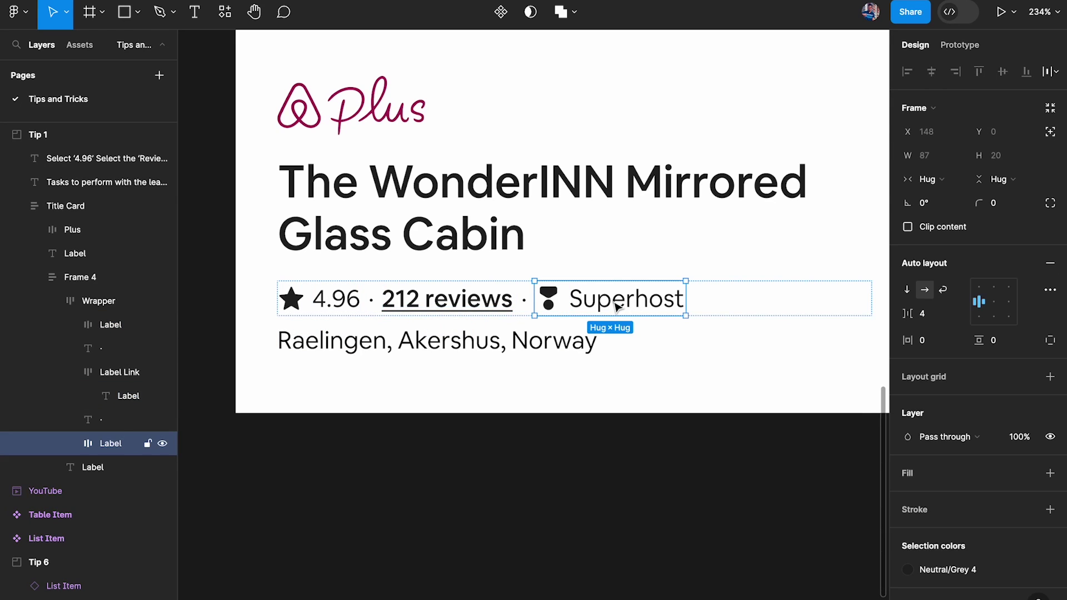
left_click(492, 454)
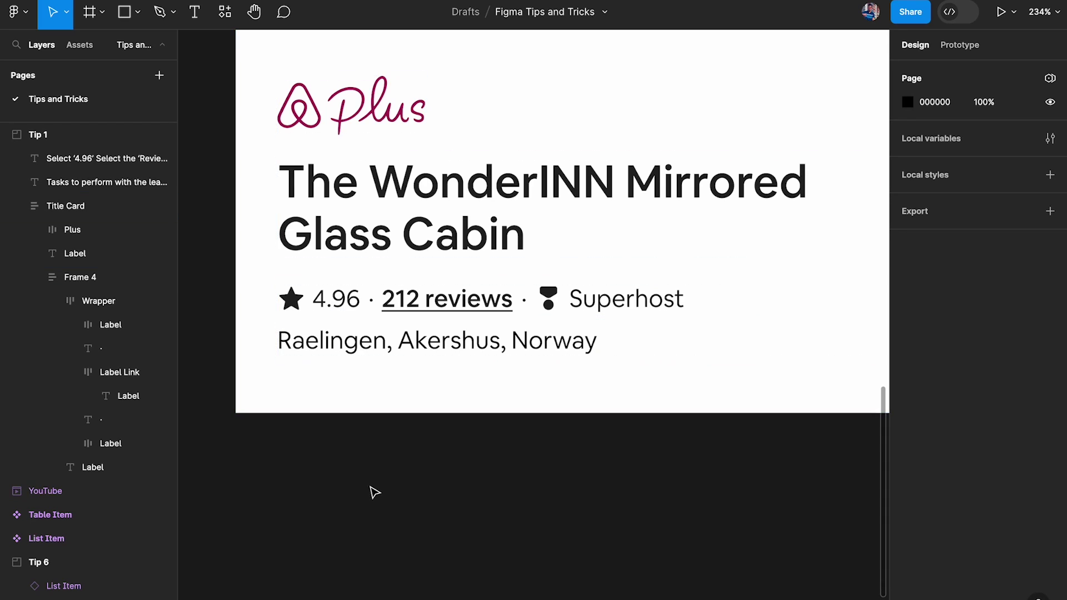
Step: Select the 4.96 text, then step up with Shift+Enter to its 48-by-20 star-and-rating Label
left_click(335, 304)
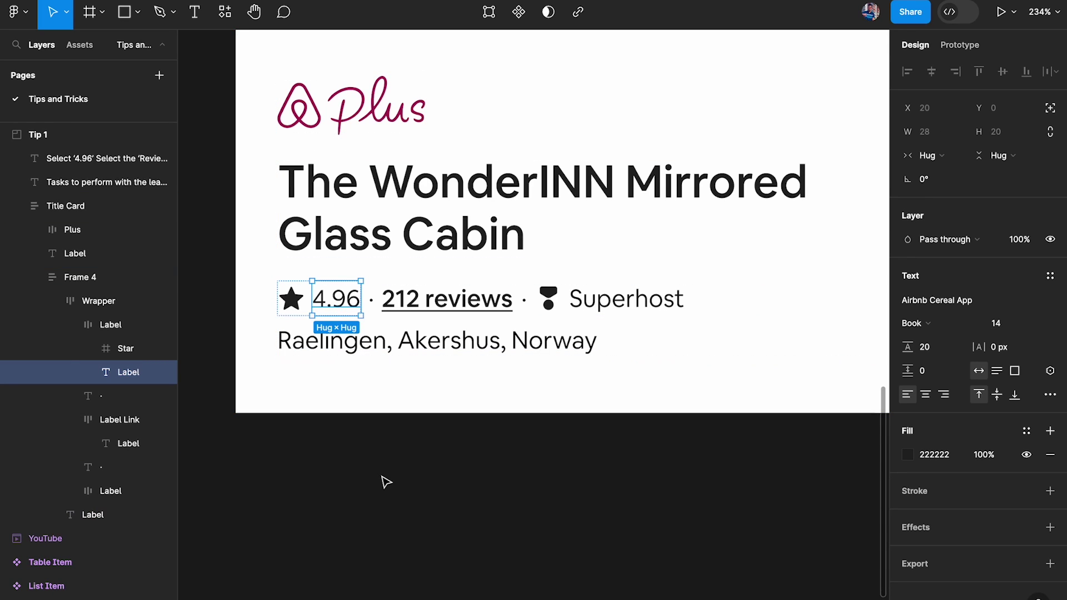
key("shift+Return")
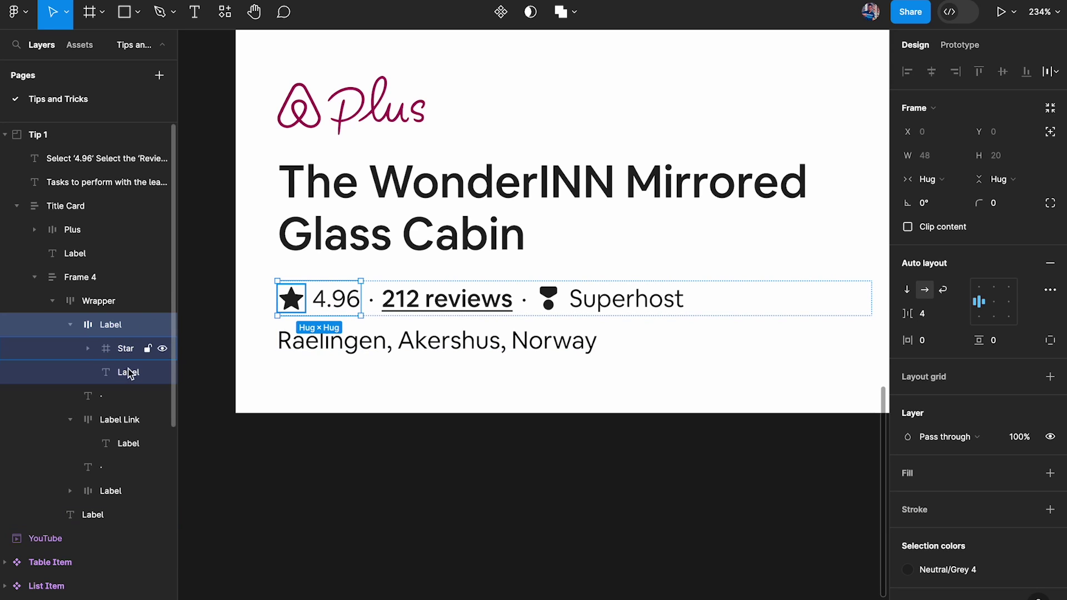
left_click(314, 371)
left_click(335, 309)
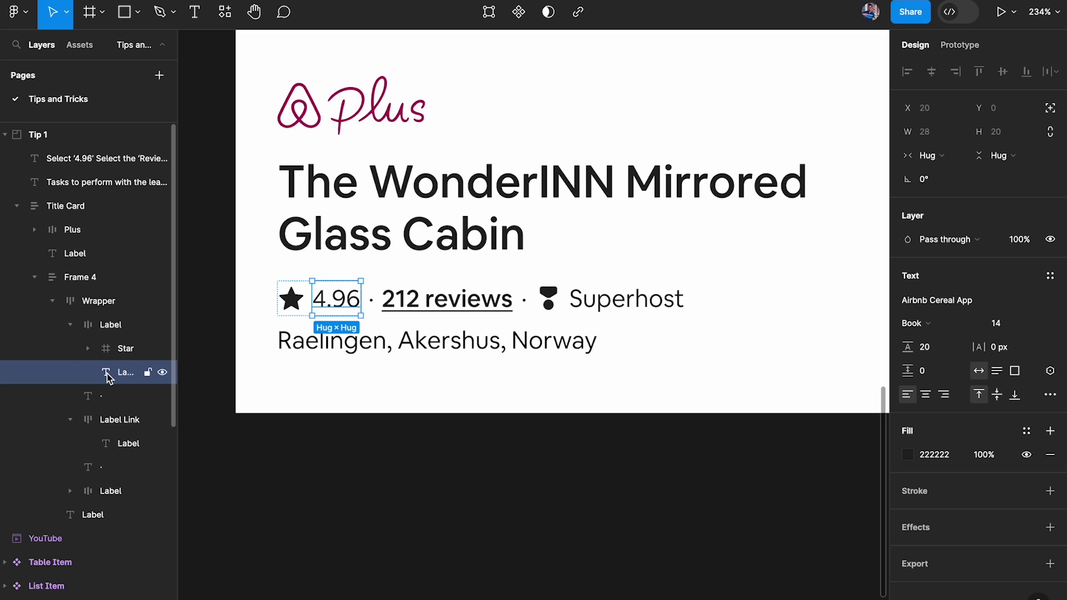
key("shift+Return")
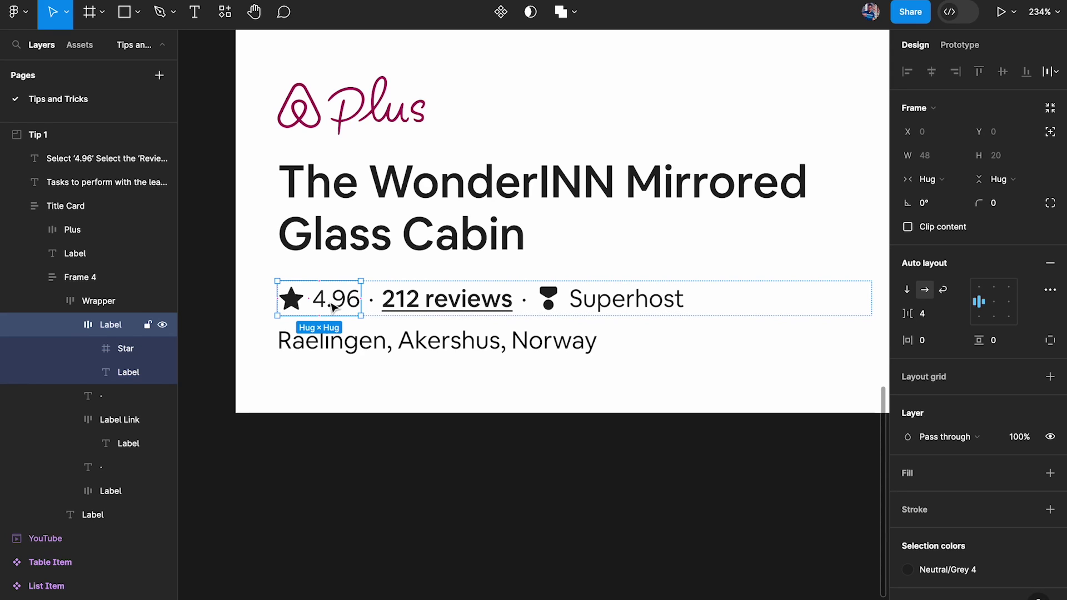
left_click(455, 300, "ctrl")
left_click(324, 301)
left_click(350, 434)
left_click(340, 307, "ctrl")
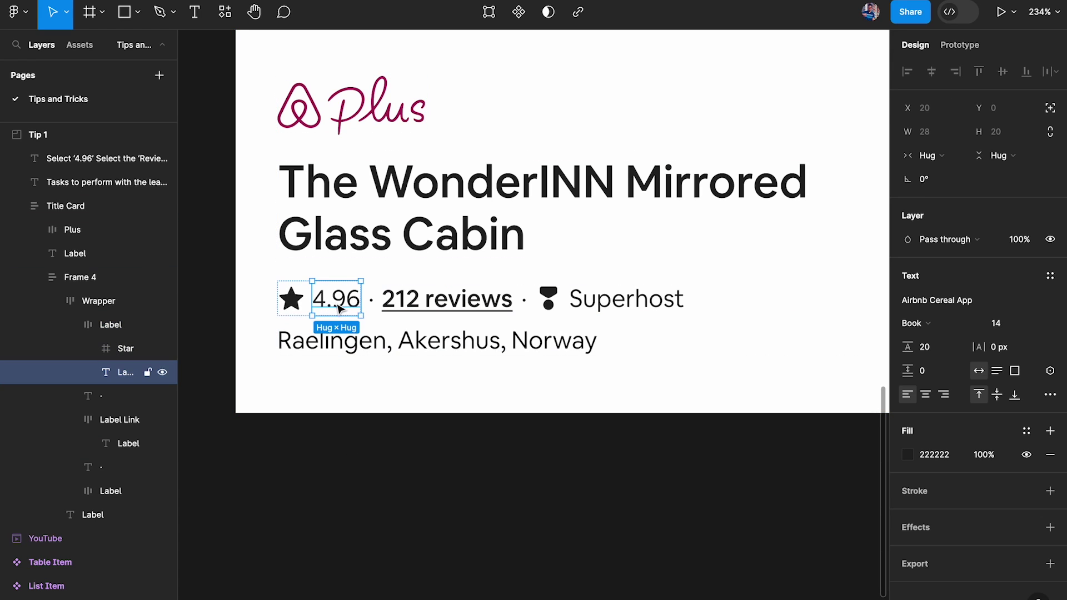
key("shift+Return")
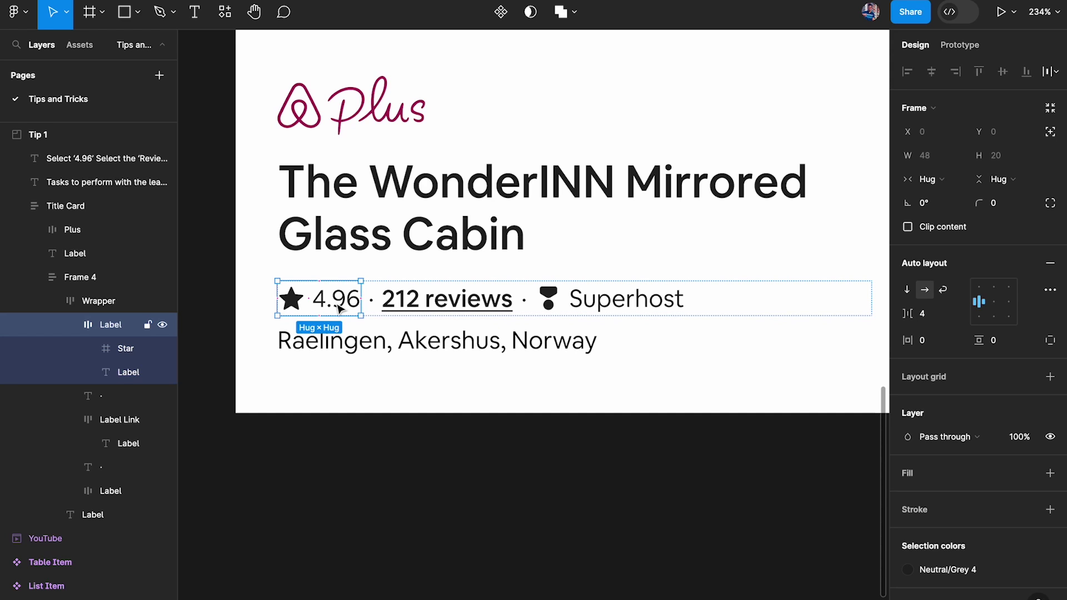
Step: Select the Plus logo with Frame 4's nested layers collapsed in the Layers panel
scroll(341, 309, "up", 10)
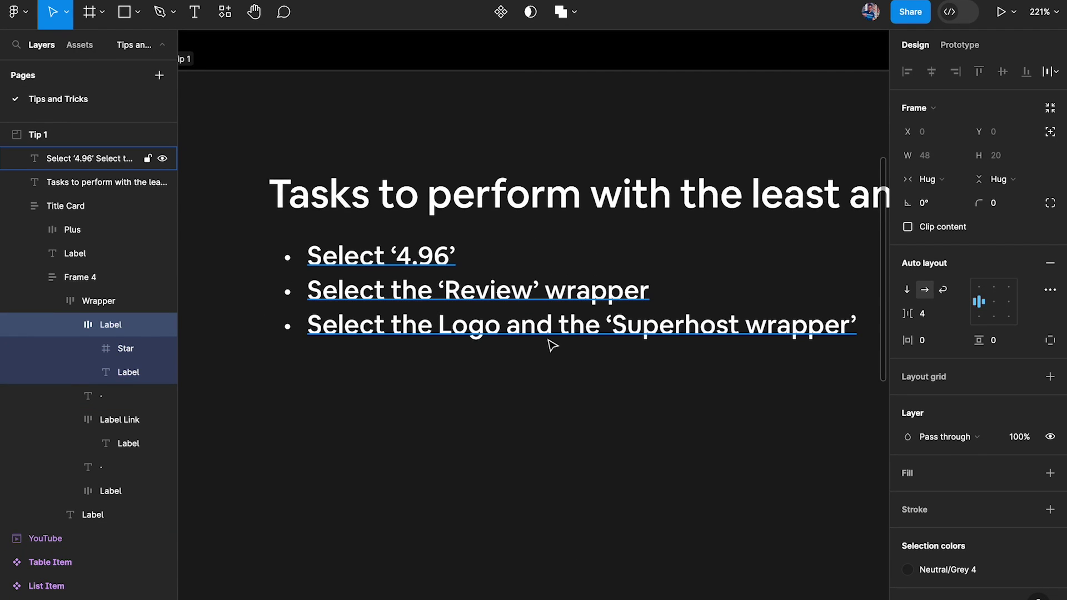
scroll(649, 348, "down", 10)
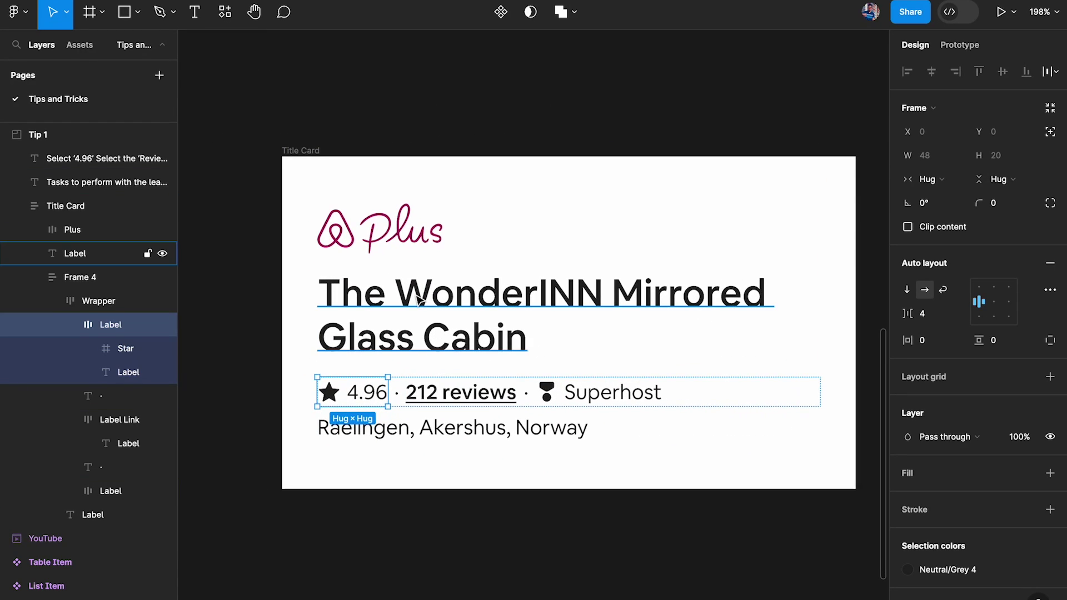
left_click(373, 228)
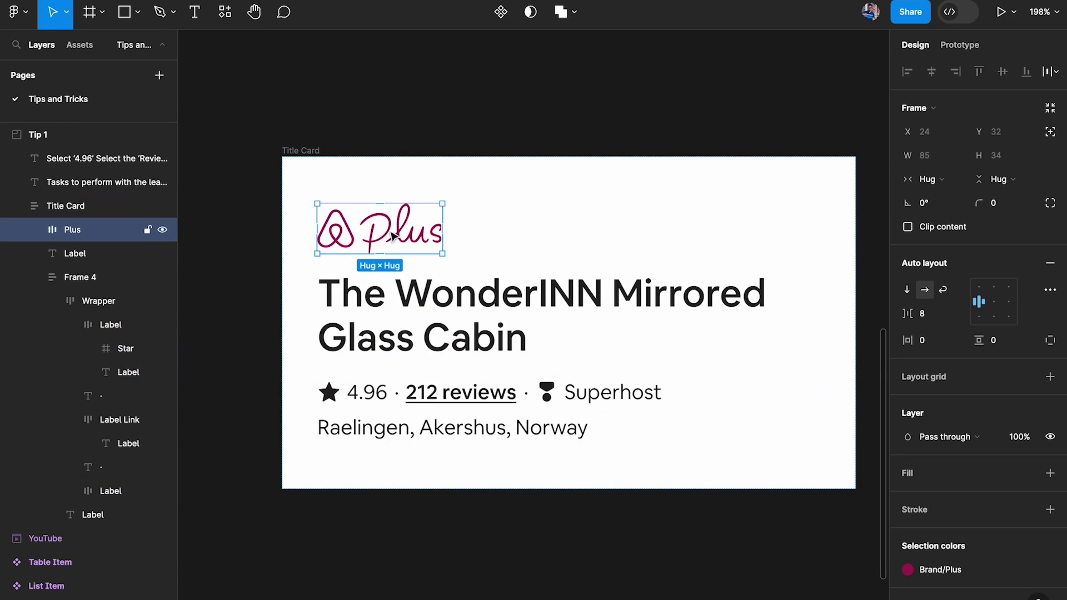
left_click(34, 277)
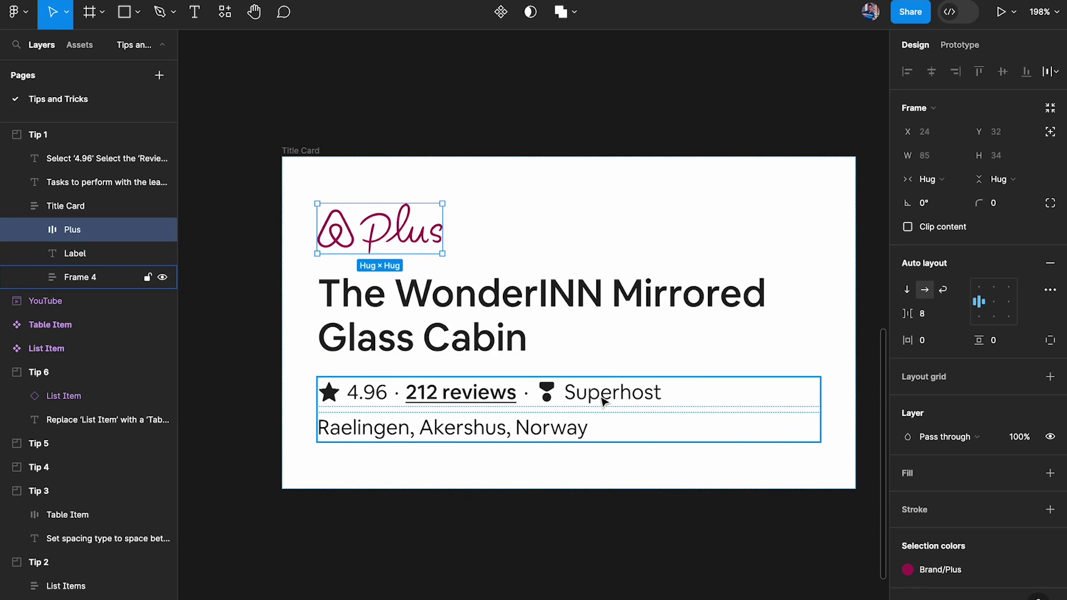
left_click(469, 538)
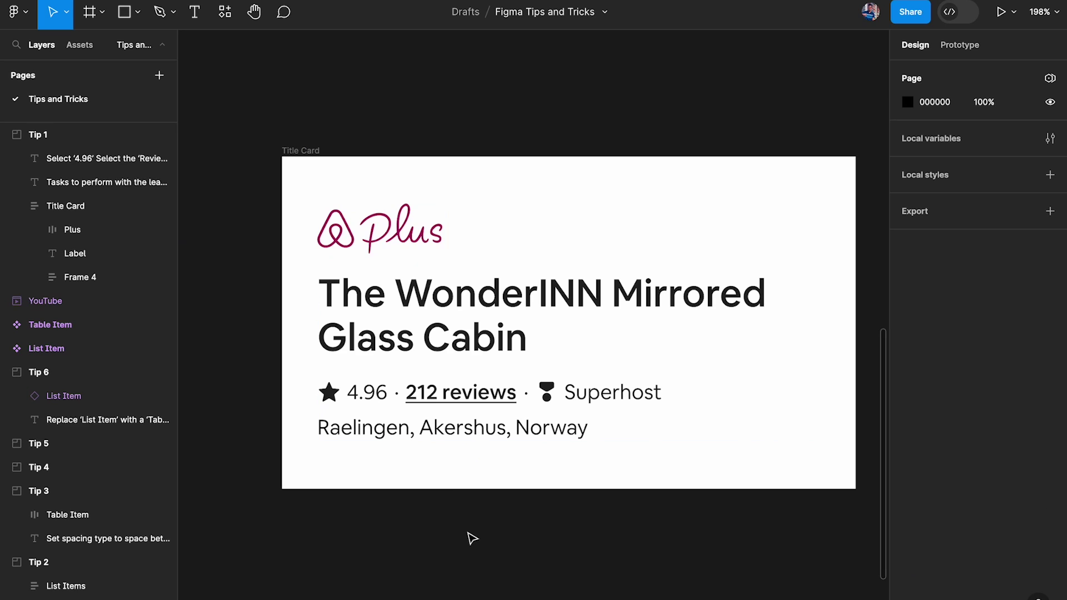
left_click(383, 236)
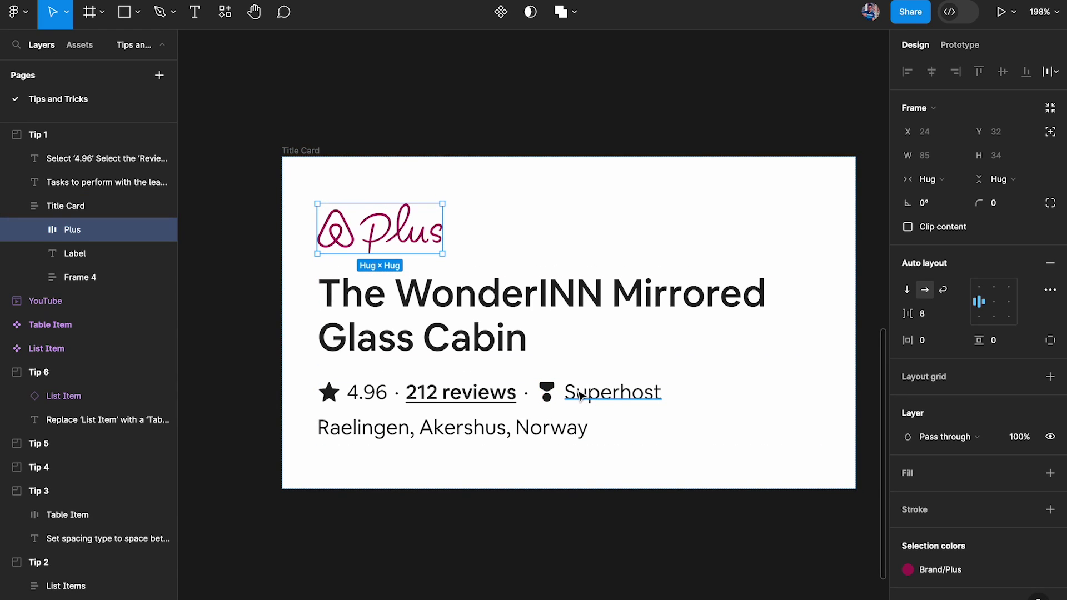
Step: Select the Plus logo together with the Superhost group, then clear the selection
left_click(612, 399, "shift")
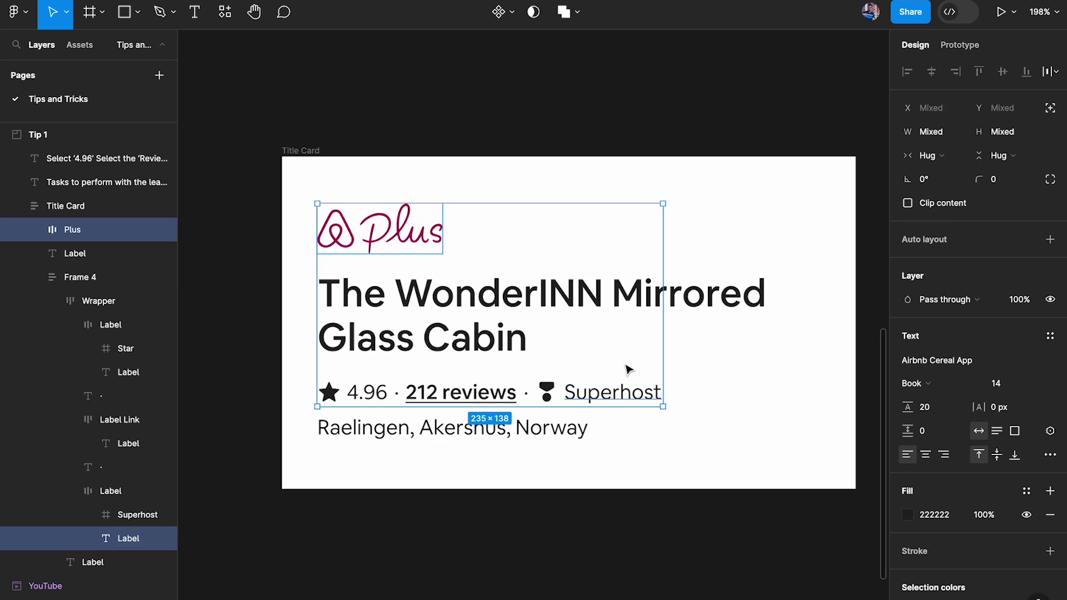
left_click(505, 309)
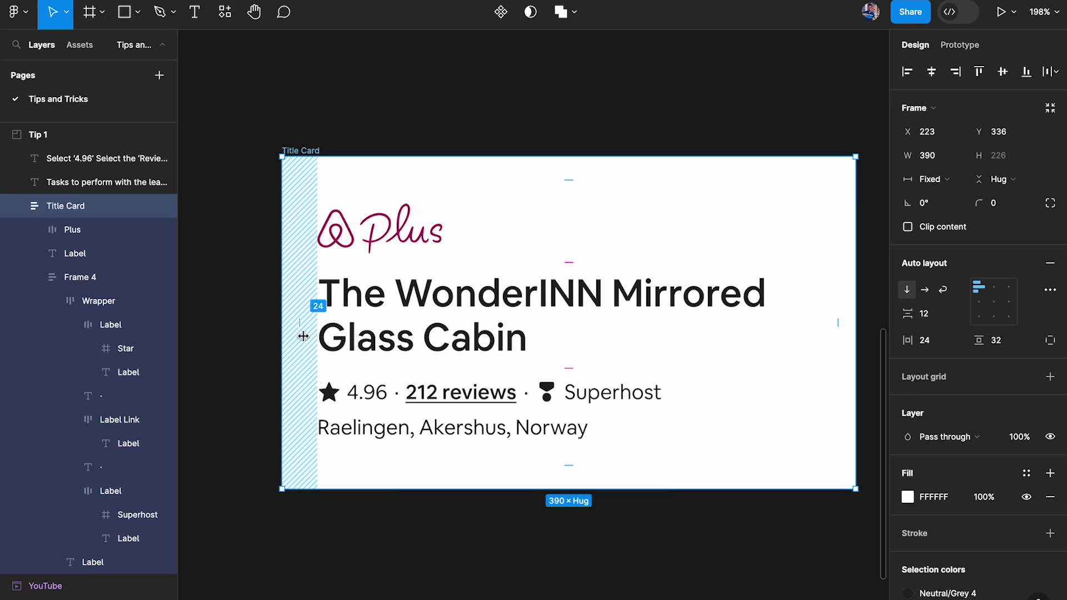
left_click(466, 561)
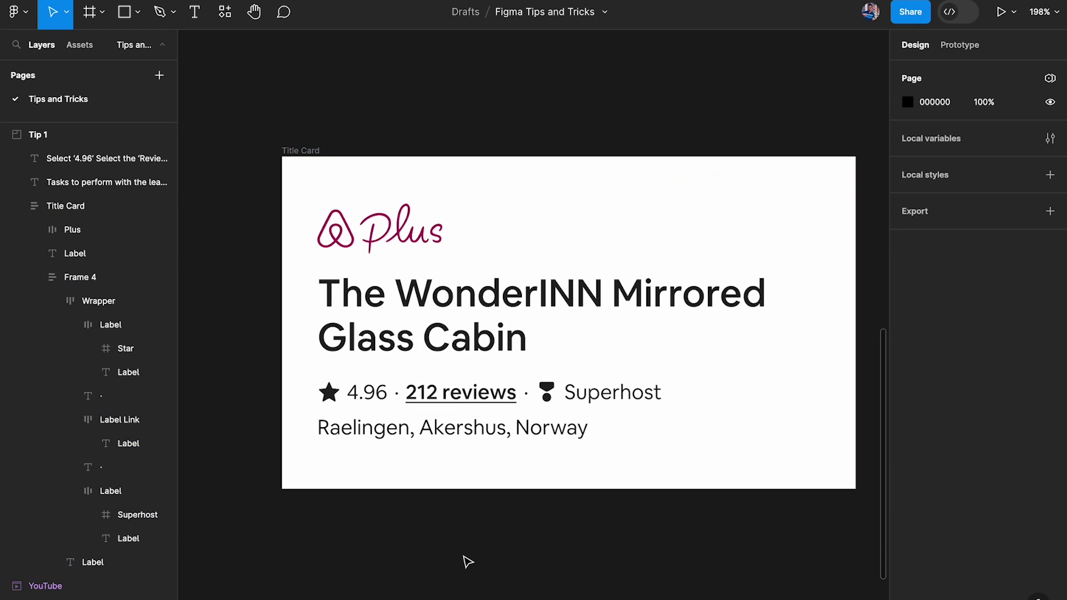
left_click(409, 238)
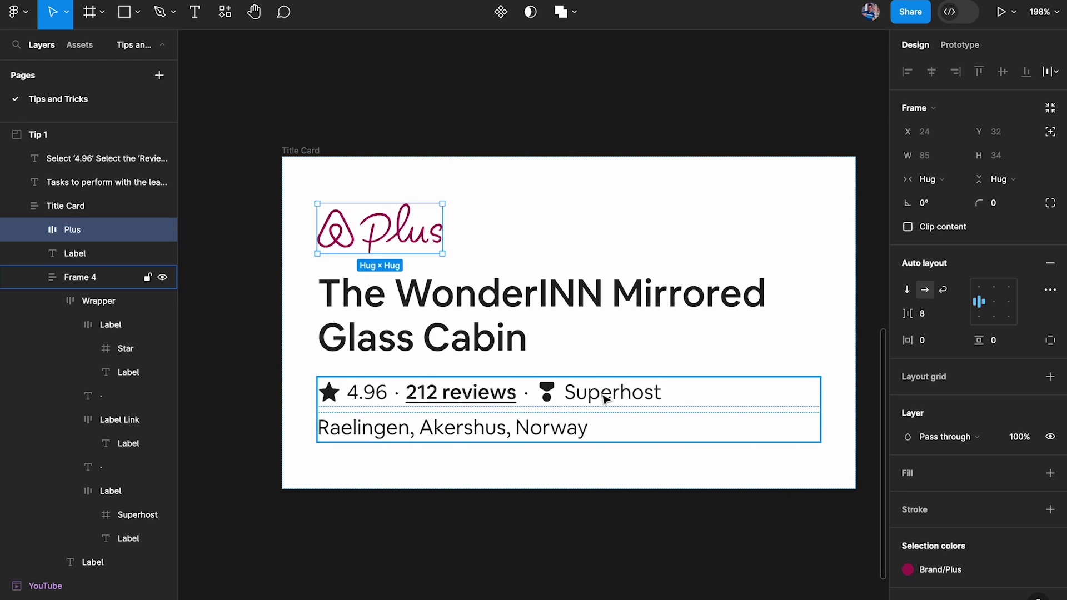
left_click(606, 398, "shift")
left_click(606, 398, "shift")
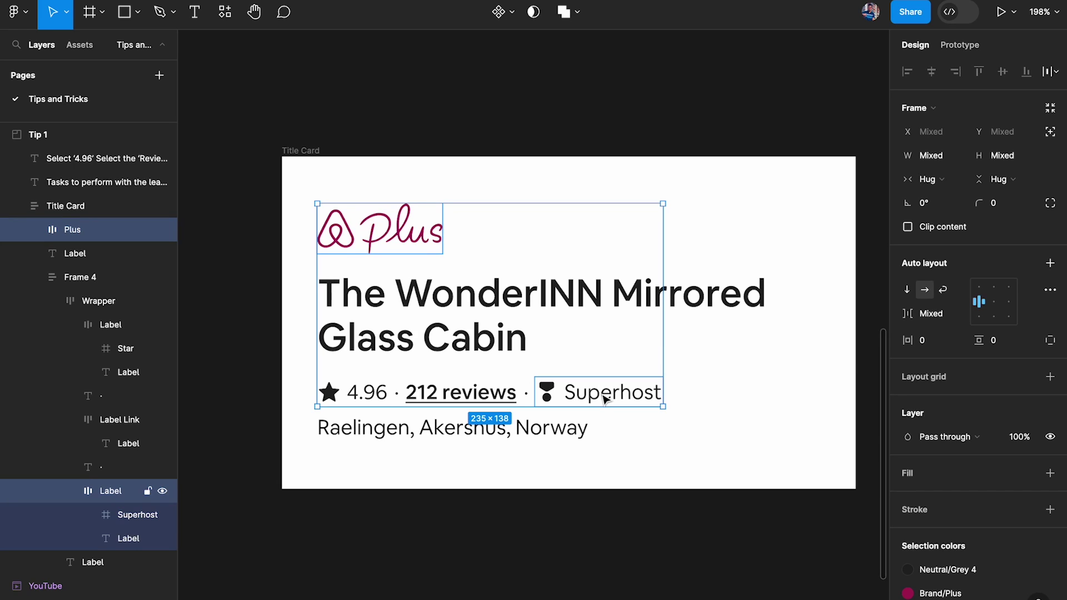
left_click(517, 562)
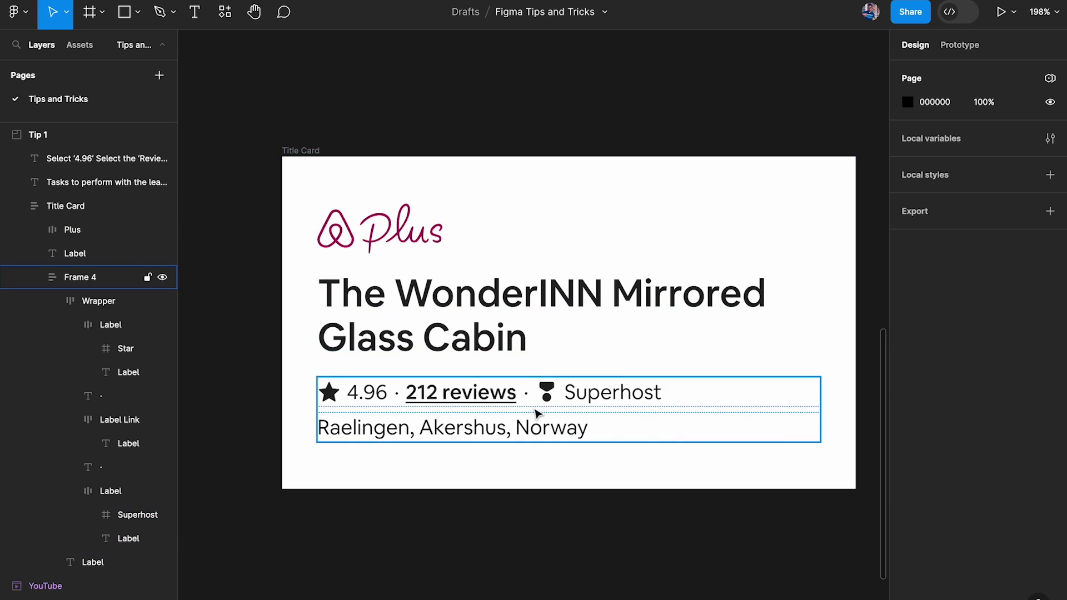
left_click(481, 300)
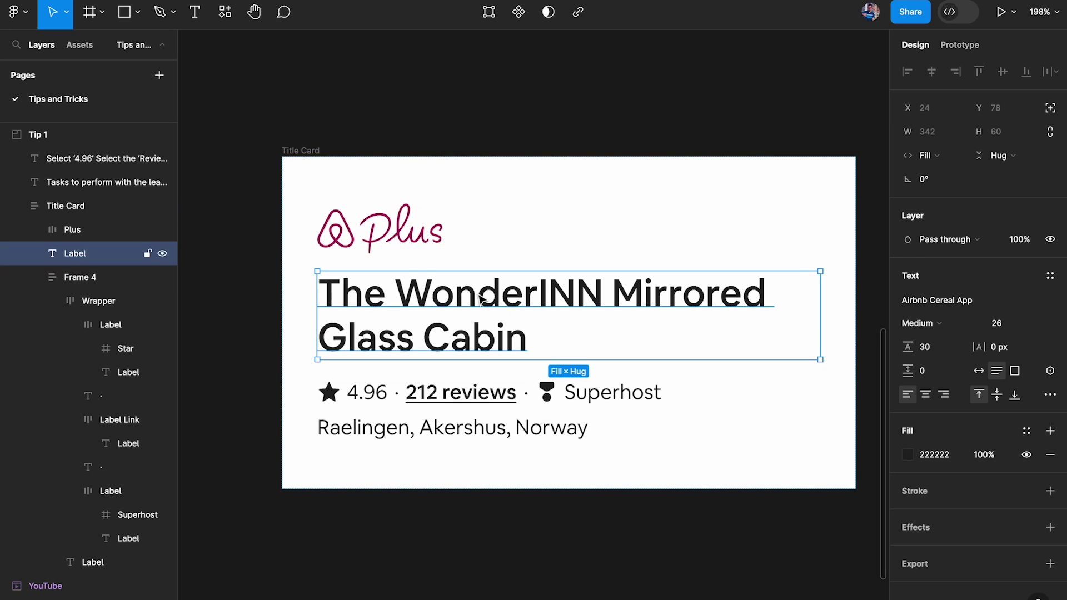
left_click(608, 398, "shift")
double_click(609, 401)
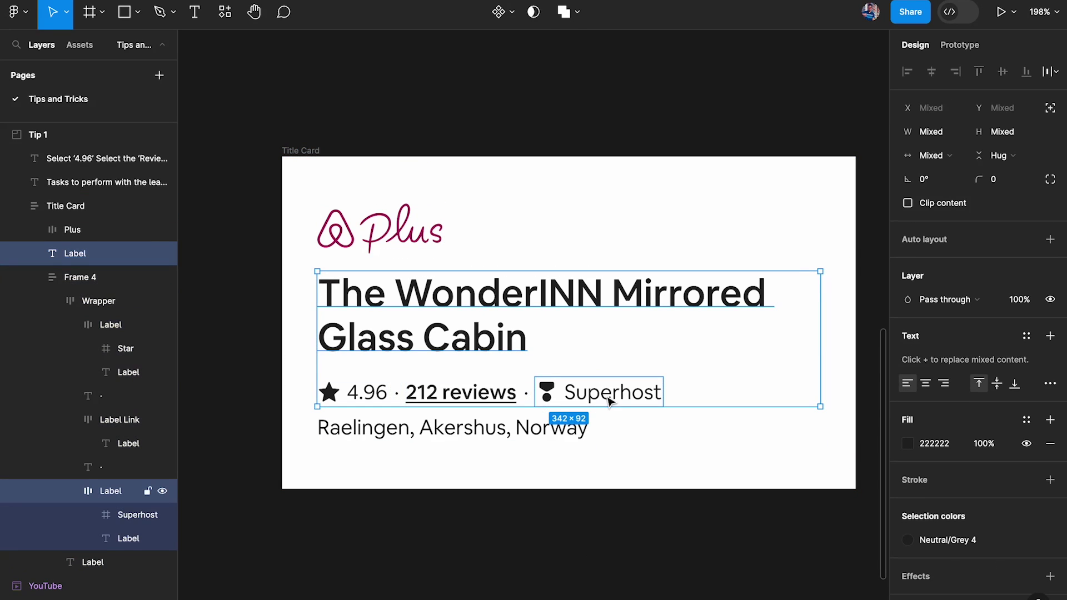
left_click(364, 395, "shift")
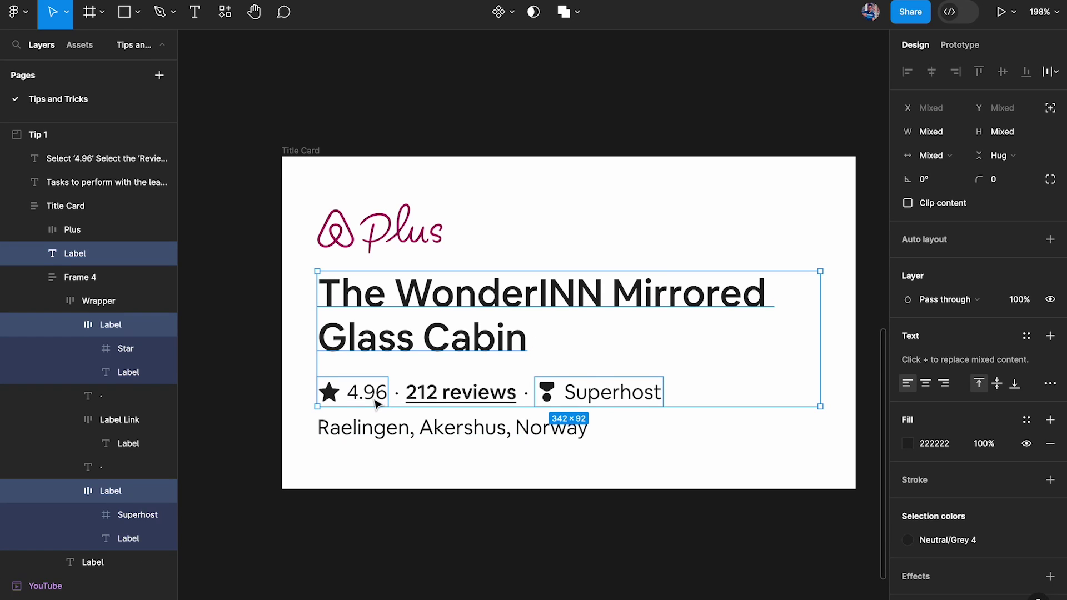
left_click(417, 539)
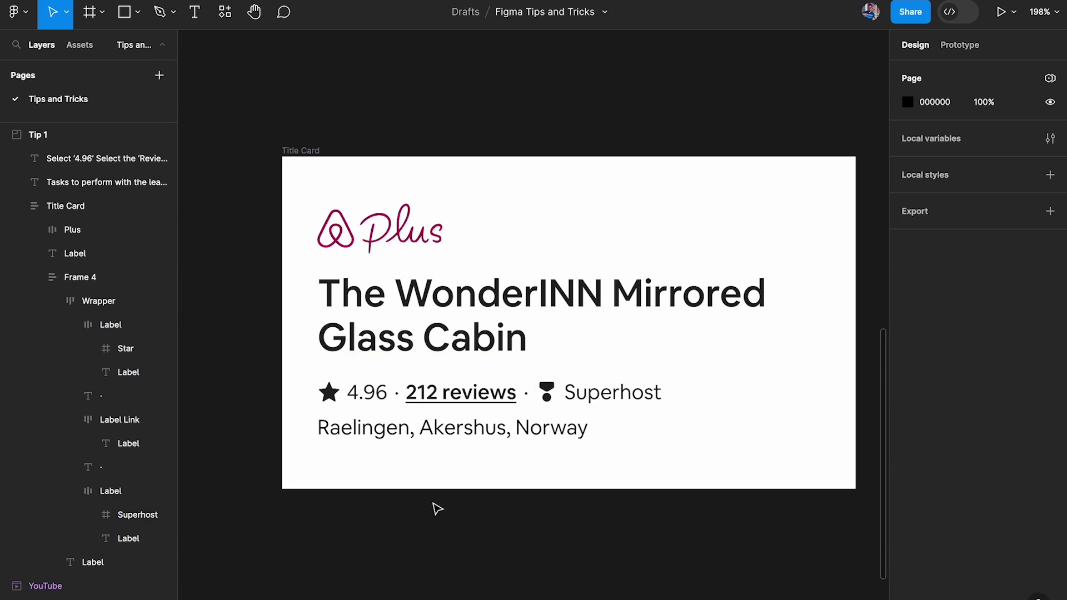
left_click(455, 309)
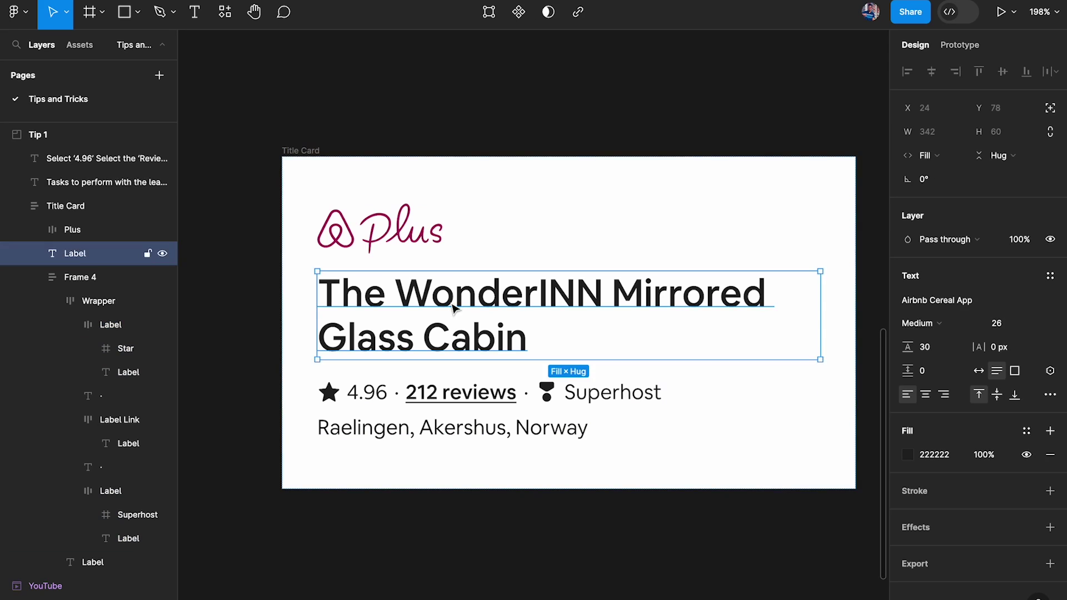
left_click(612, 396, "shift")
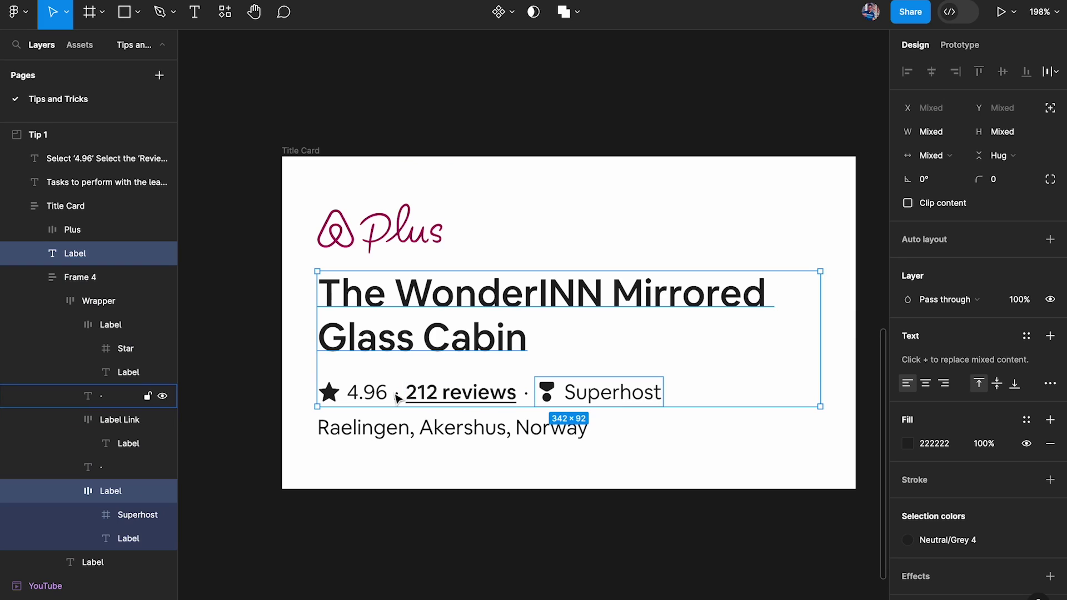
left_click(364, 403, "shift")
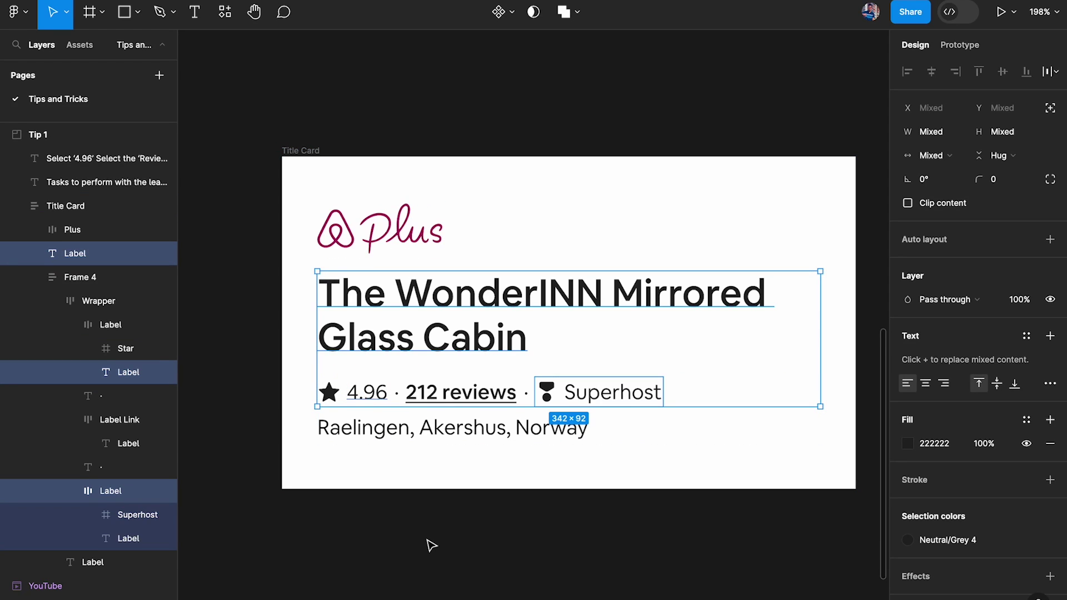
key("2")
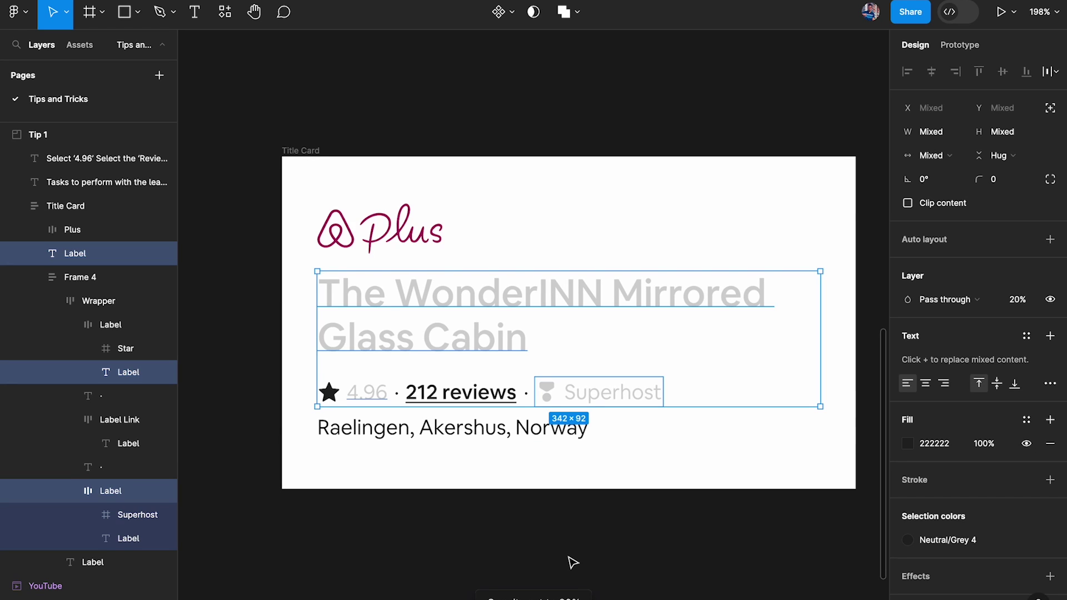
key("0")
left_click(573, 562)
scroll(573, 562, "down", 3)
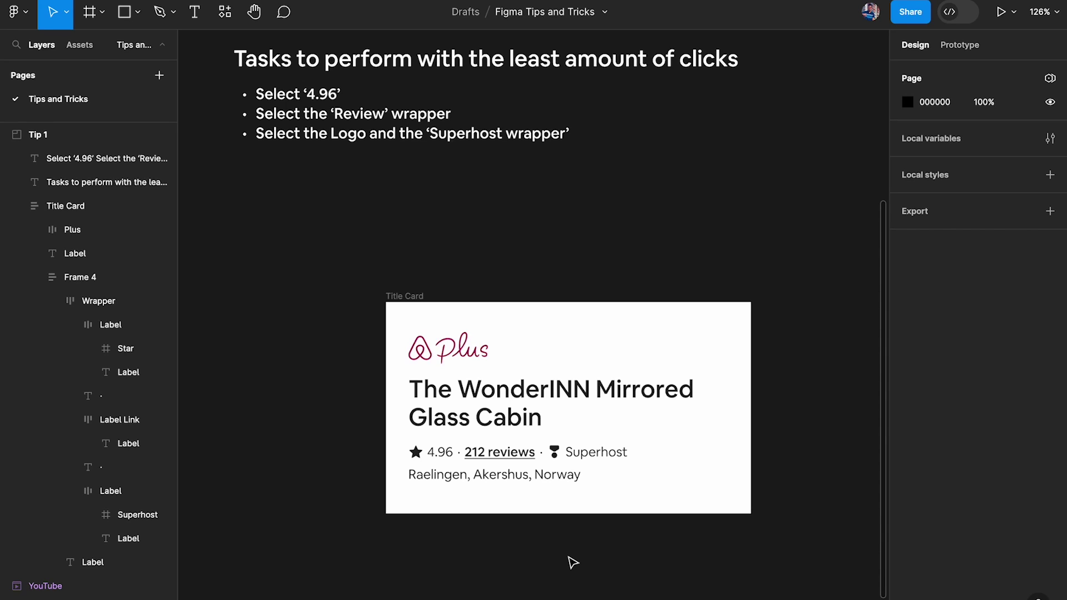
Step: Add a fourth bullet to the task list, filling it with a copy of the third bullet's line
double_click(489, 142)
key("End")
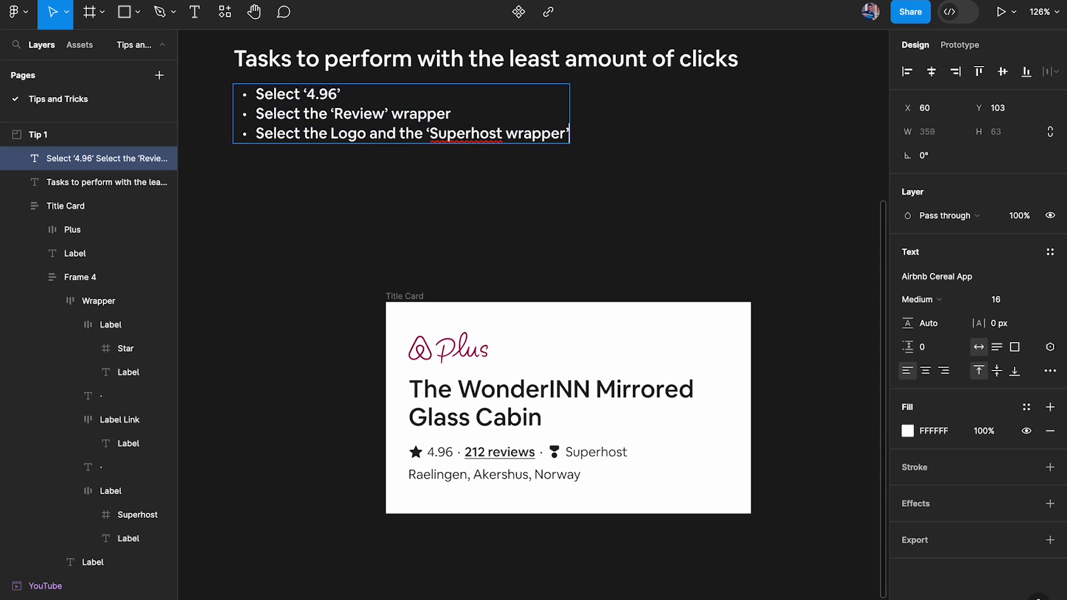
key("Return")
type("Select")
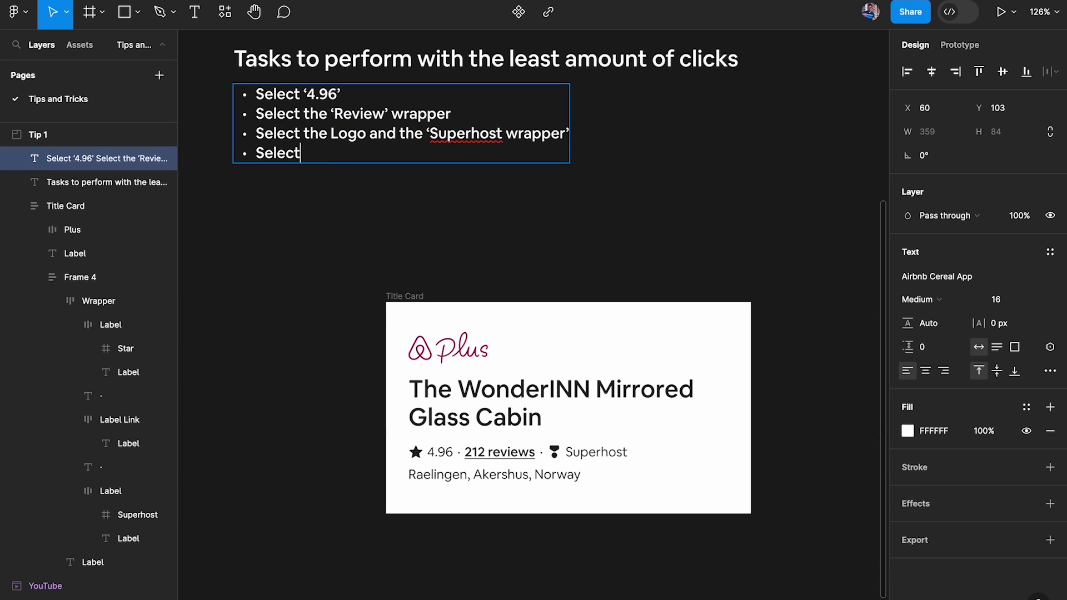
type(" the Logo")
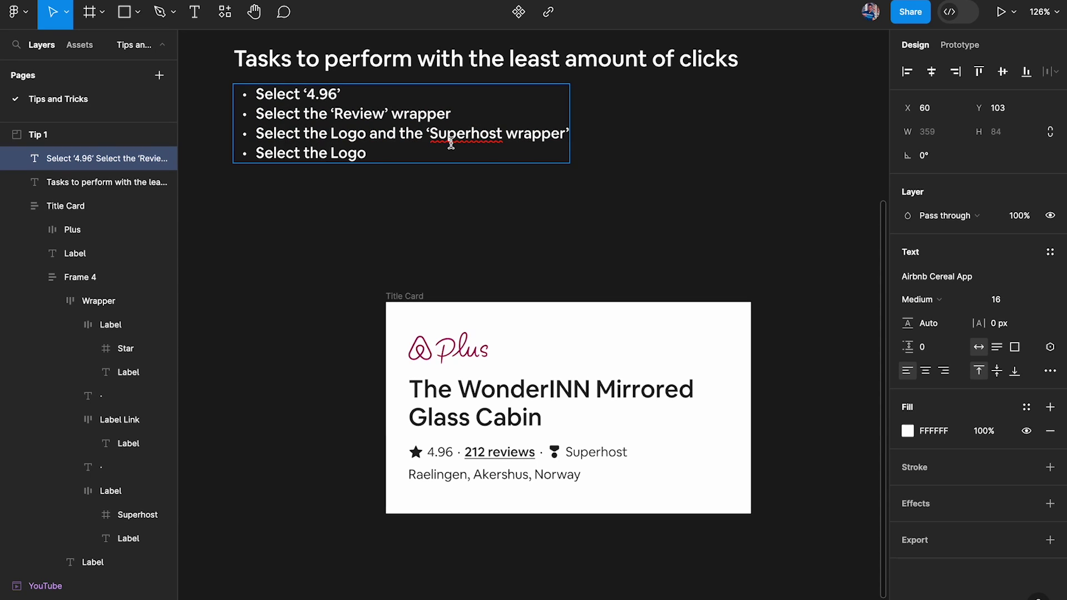
left_click_drag(257, 134, 615, 133)
key("ctrl+c")
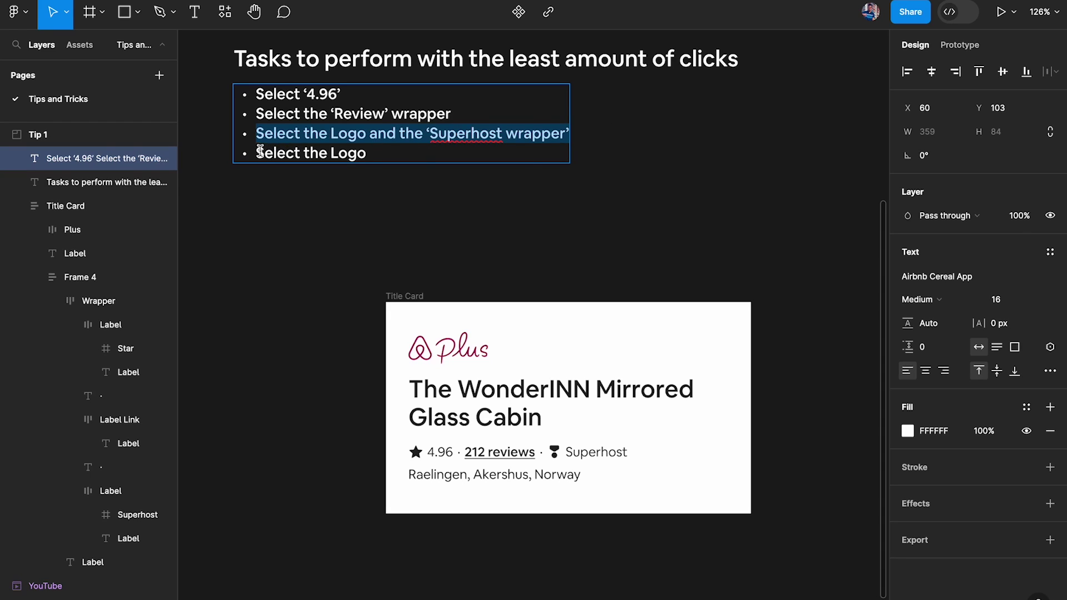
left_click_drag(257, 152, 502, 151)
key("ctrl+v")
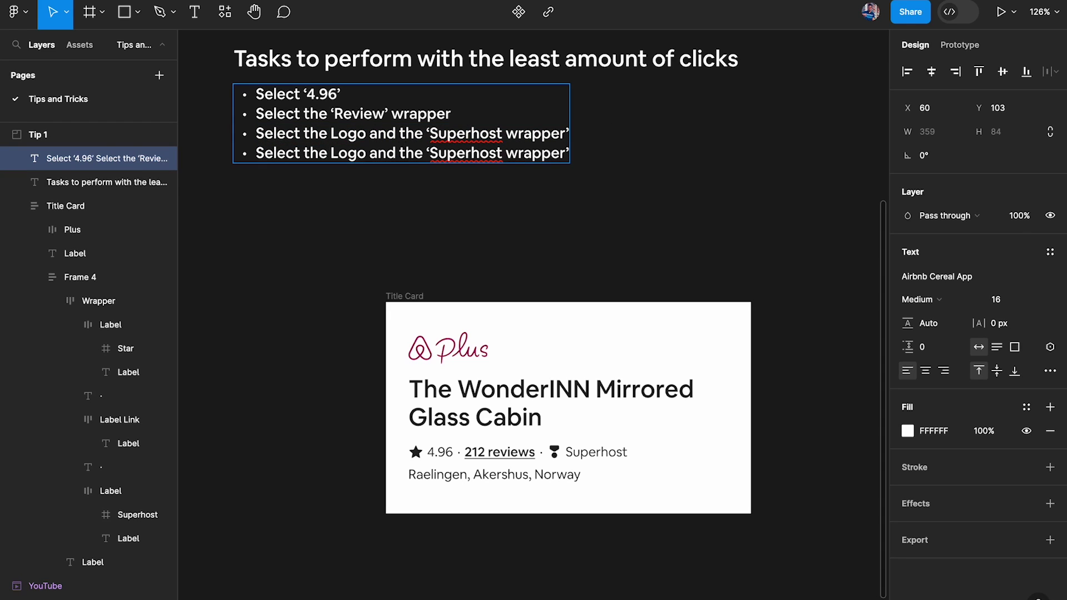
Step: Edit the fourth bullet to 'Select the Logo, Superhost wrapper and ‘4.96’' and exit text editing
left_click(427, 153)
key("ctrl+shift+Left")
key("ctrl+shift+Left")
key("BackSpace")
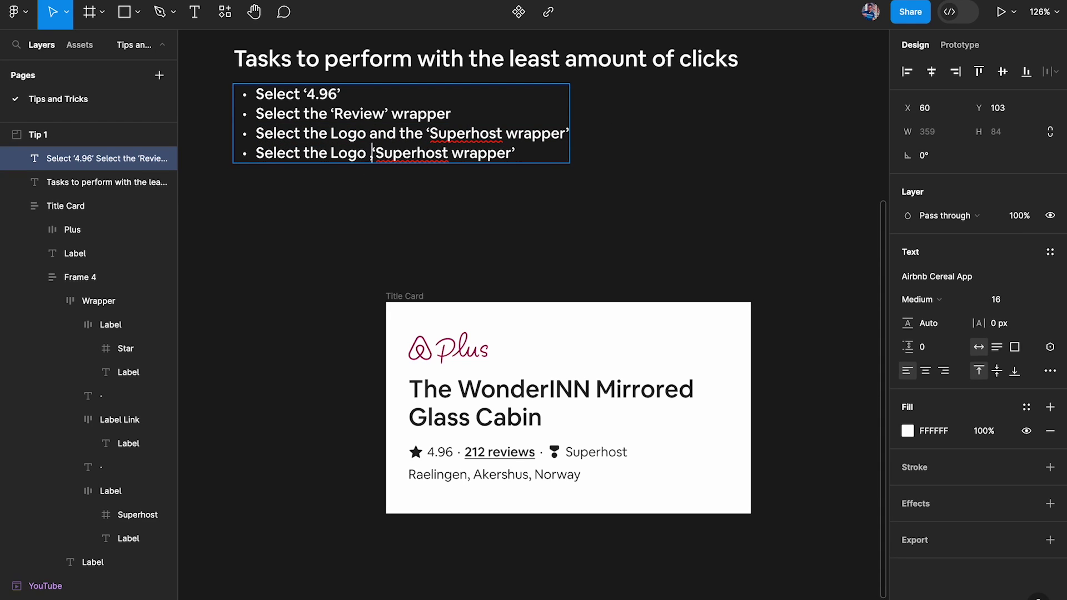
type(",")
left_click(520, 153)
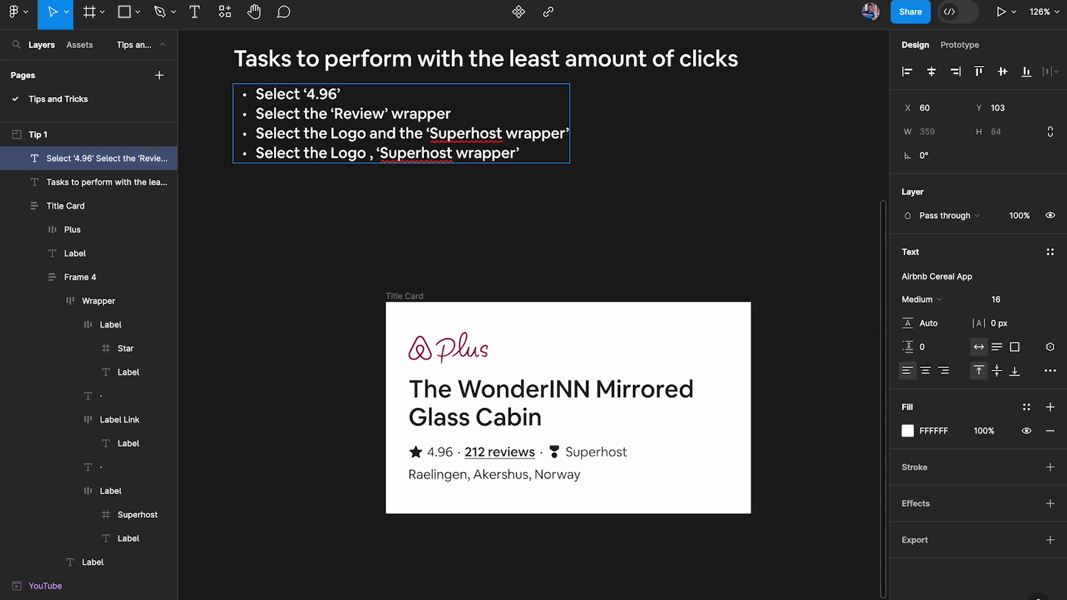
type("and ‘4.96’")
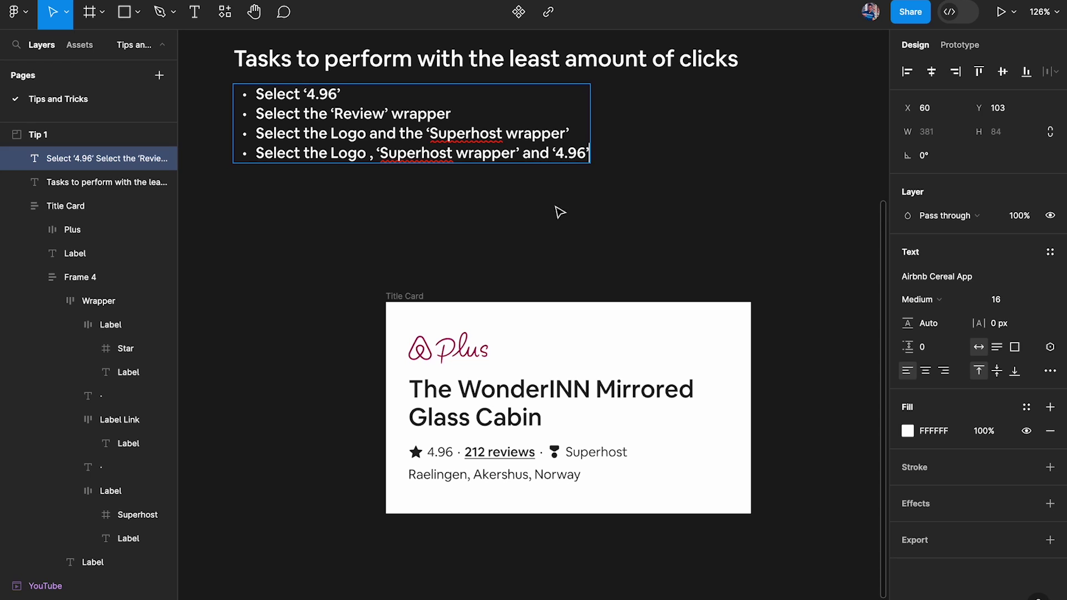
left_click(530, 236)
scroll(531, 237, "down", 3)
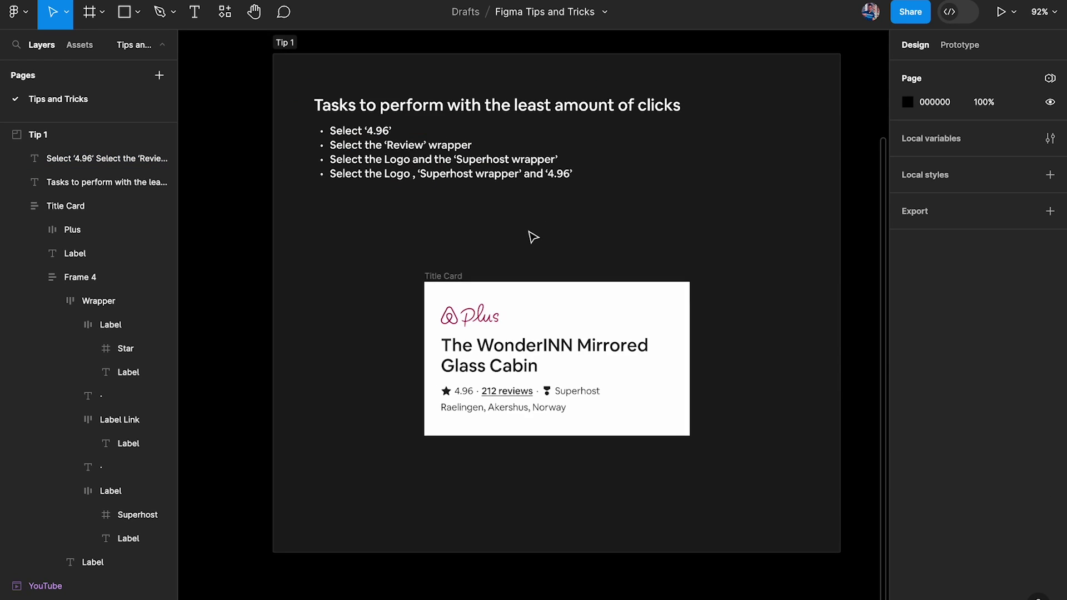
scroll(532, 236, "right", 3)
scroll(532, 237, "right", 5)
Step: Select the Tip 2 List Items frame and expand the first List Item's layers
scroll(532, 236, "right", 1)
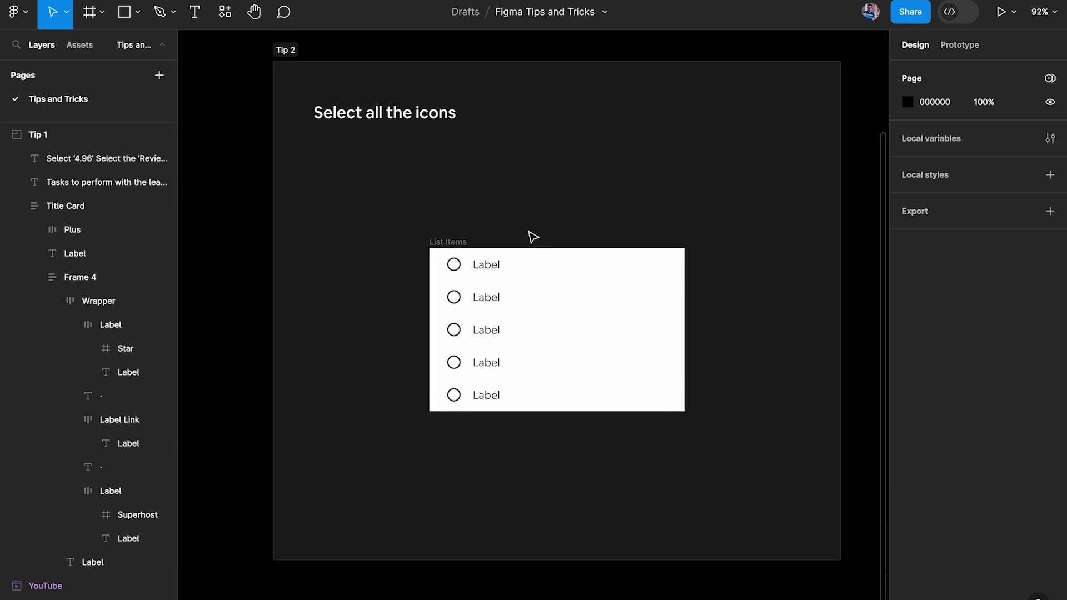
scroll(532, 236, "up", 2)
scroll(450, 350, "up", 4)
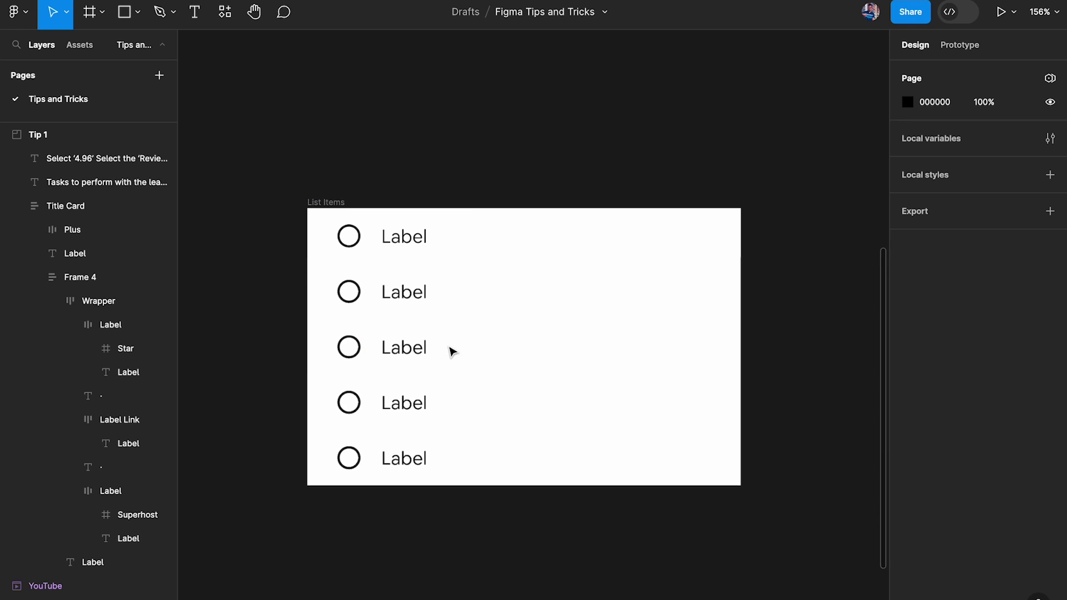
left_click(343, 225)
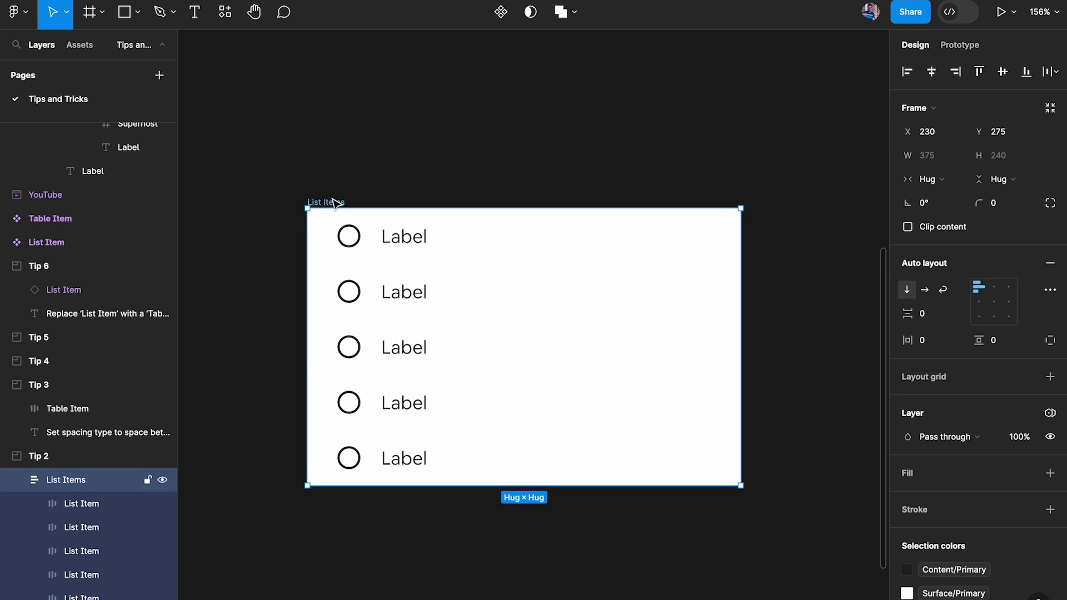
left_click(44, 457)
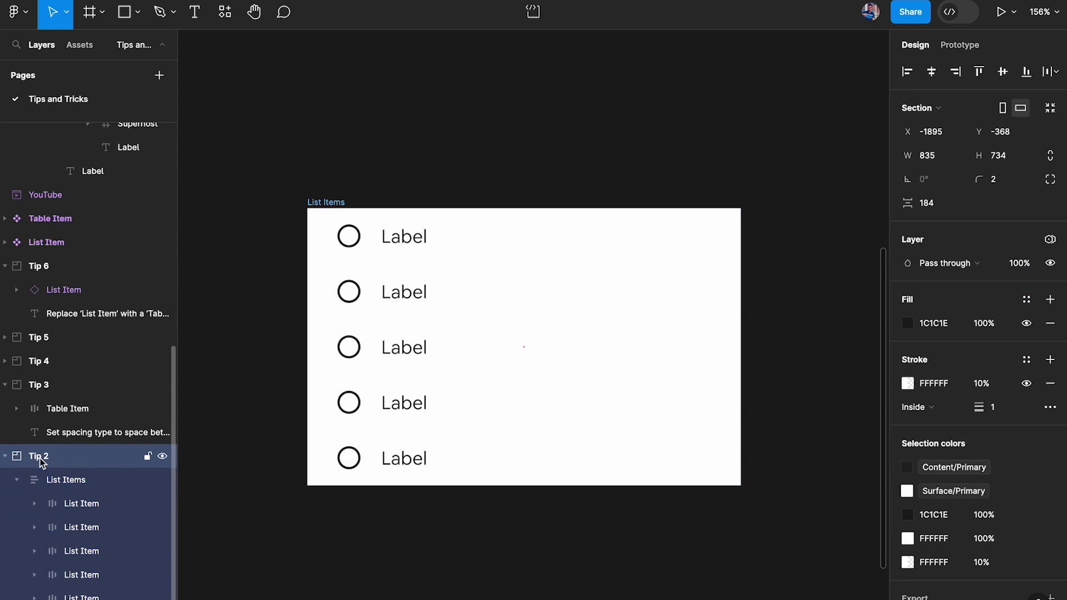
scroll(56, 344, "up", 2)
scroll(56, 344, "down", 7)
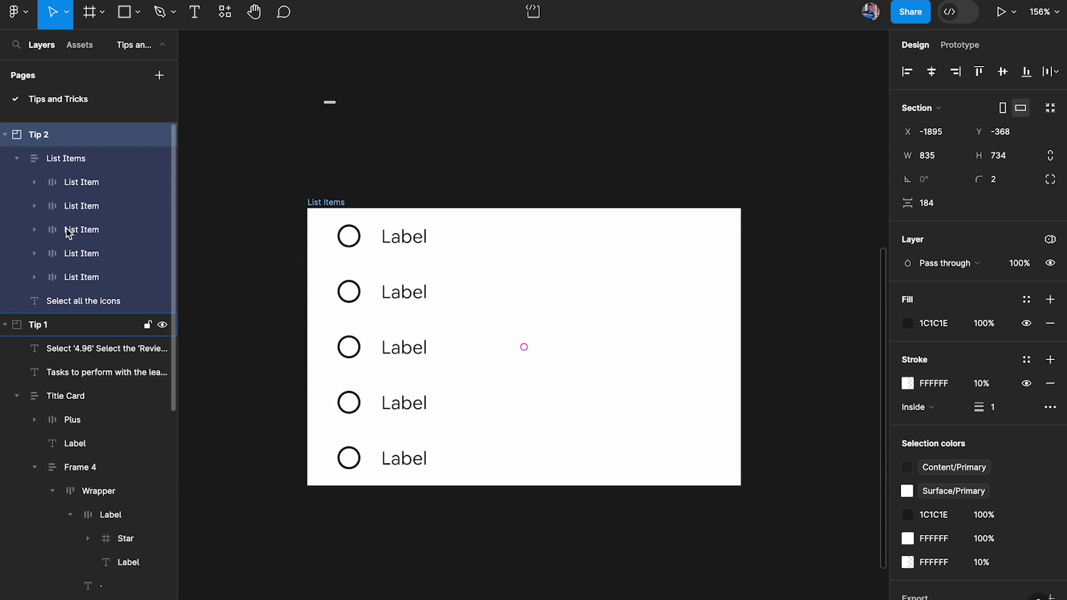
left_click(57, 157)
left_click(78, 180)
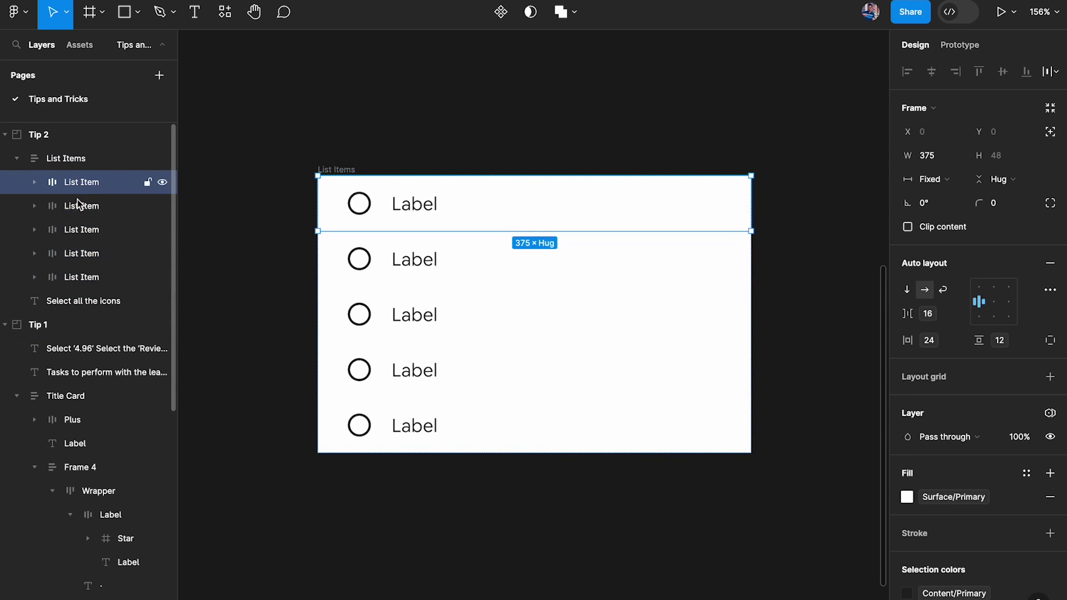
left_click(34, 182)
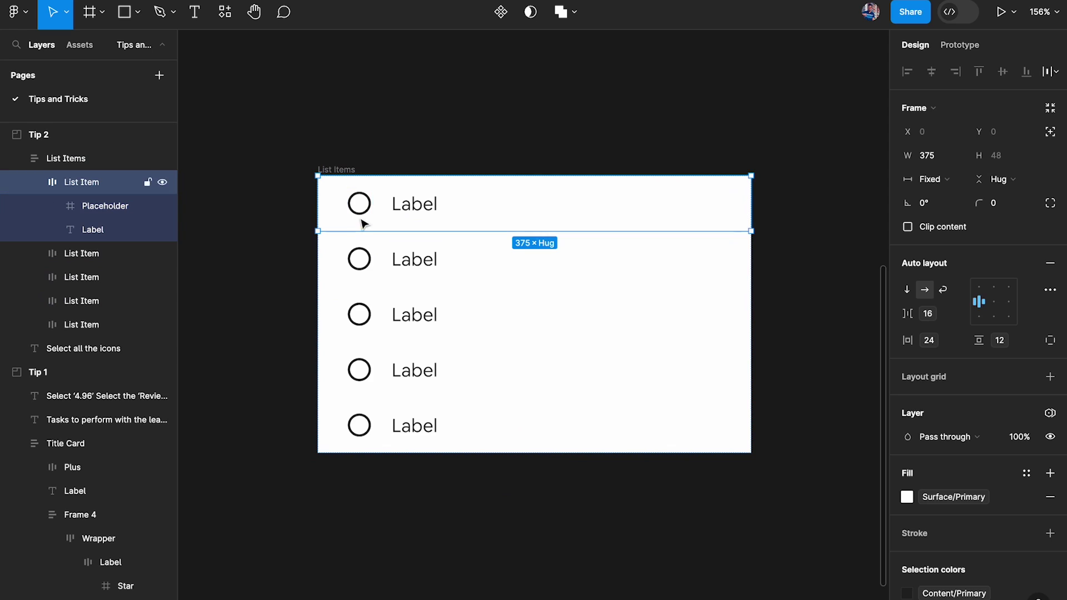
left_click(474, 154)
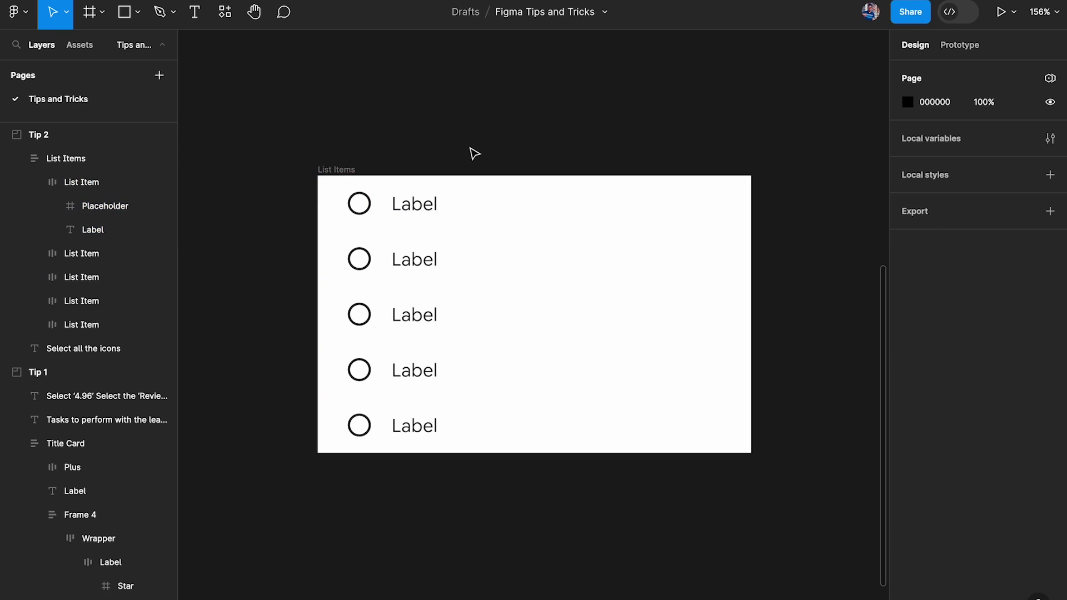
Step: Select all five Label texts together, then deselect them
left_click(433, 207)
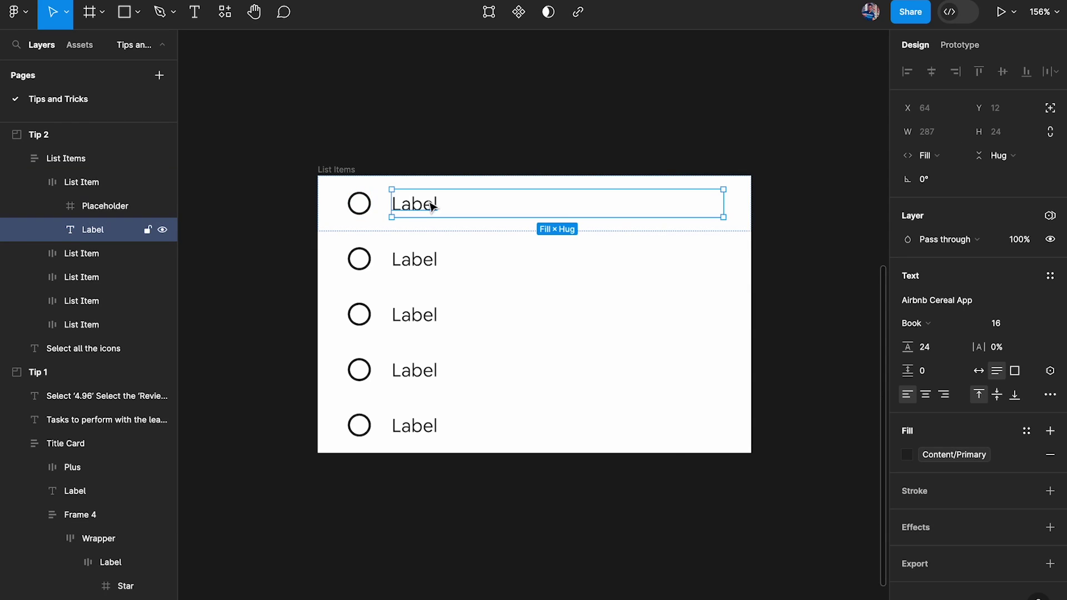
left_click(422, 260, "shift")
left_click(416, 315, "shift")
left_click(416, 371, "shift")
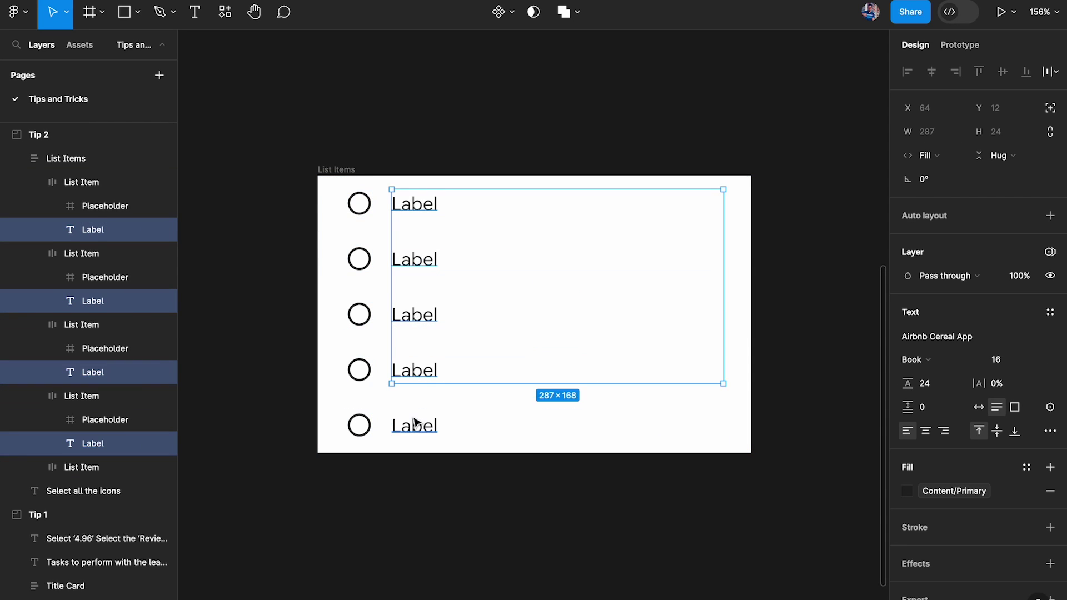
left_click(414, 423, "shift")
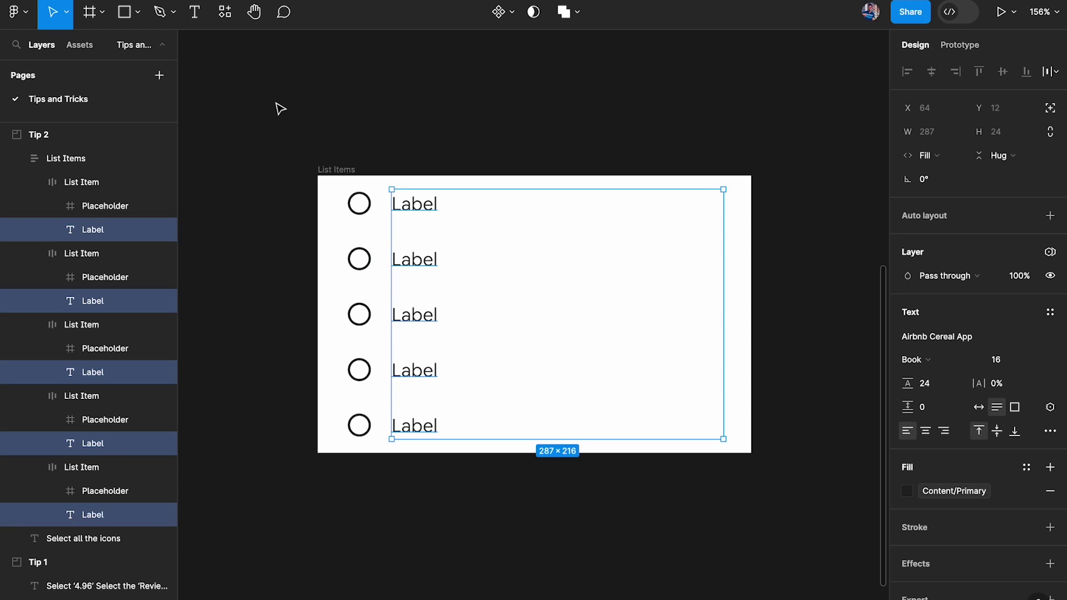
left_click(410, 162)
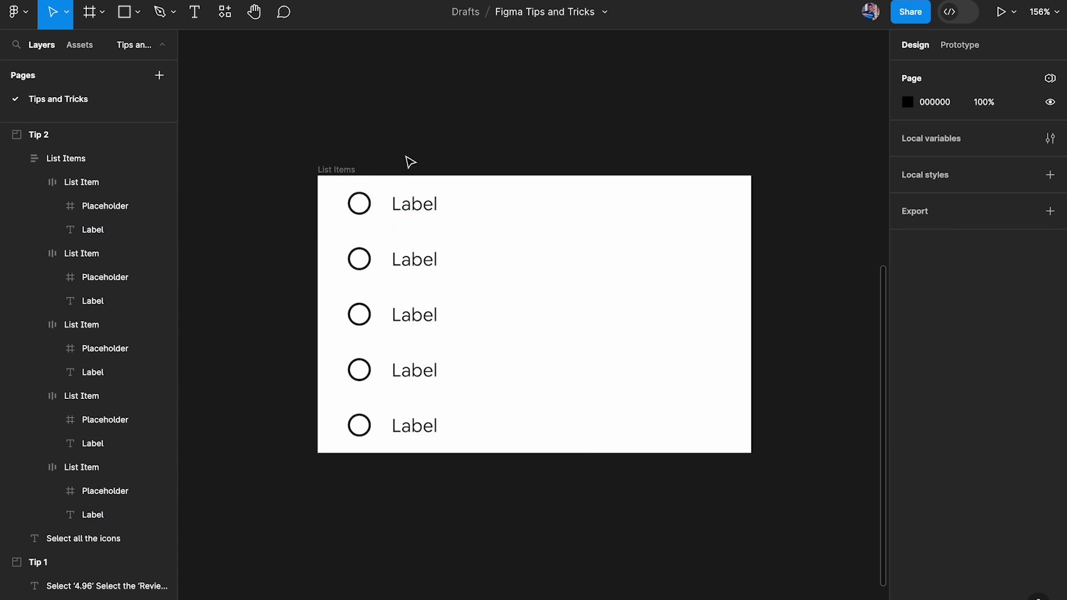
Step: Inspect the first row's 24-by-24 Placeholder frame and the circular Shape inside it
left_click(367, 220, "ctrl")
left_click(97, 207)
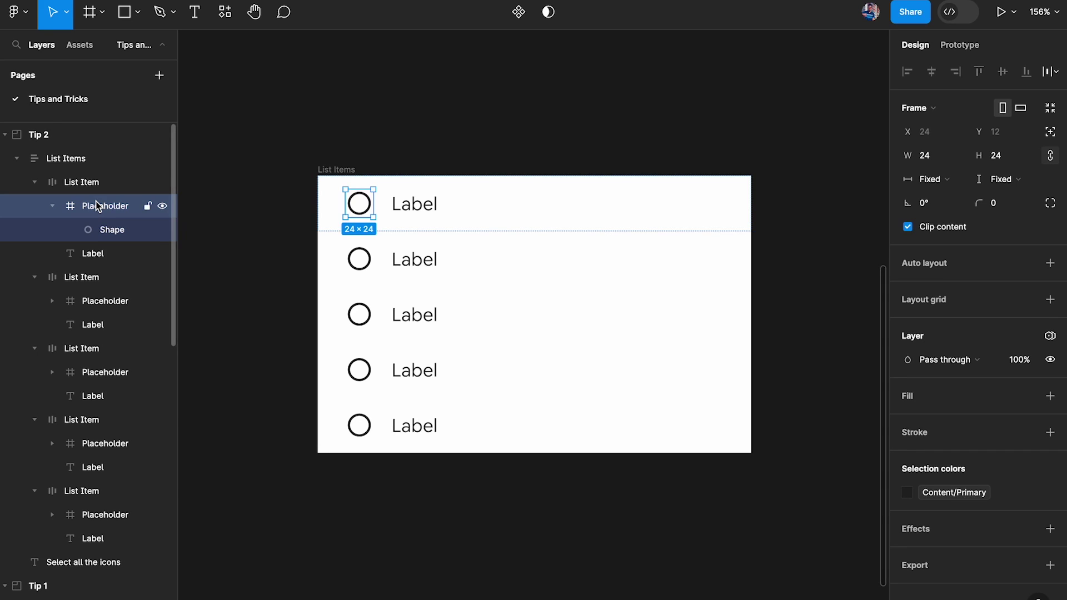
left_click(103, 238)
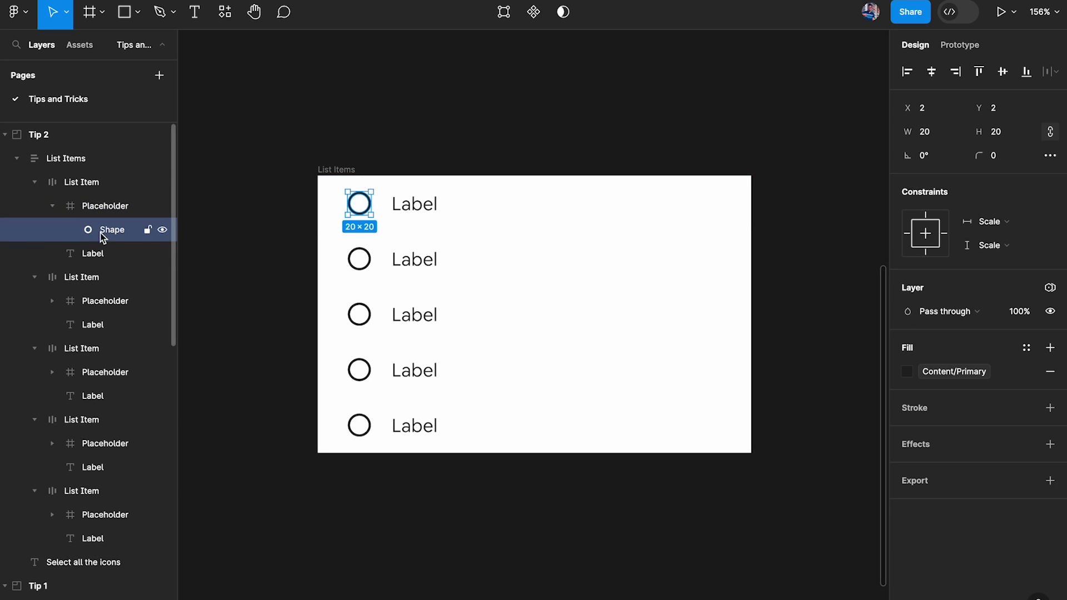
left_click(369, 162)
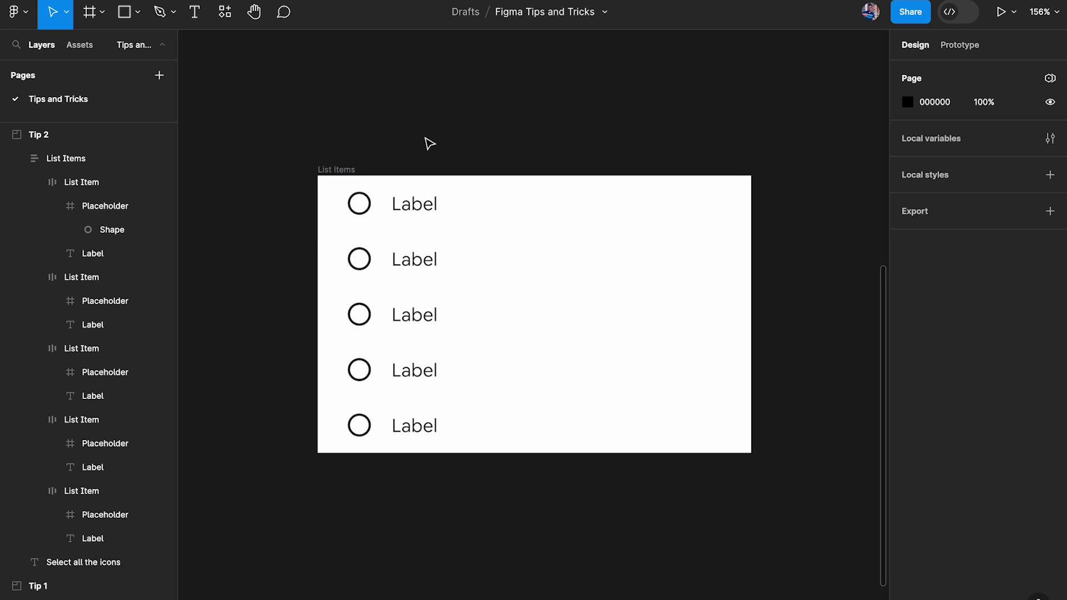
left_click(370, 205)
left_click(370, 205)
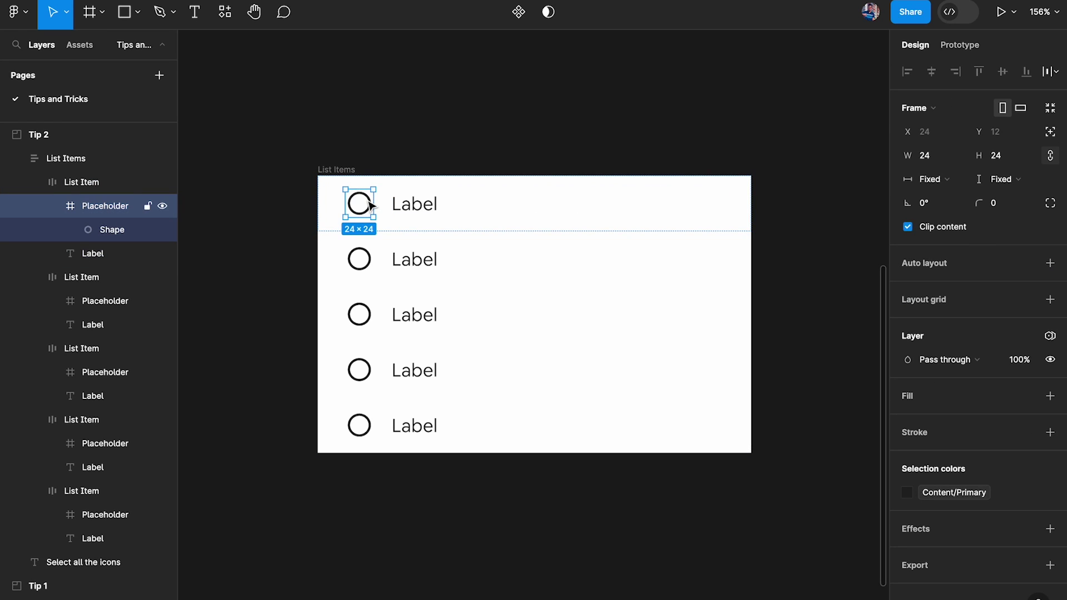
left_click(436, 157)
left_click(424, 210)
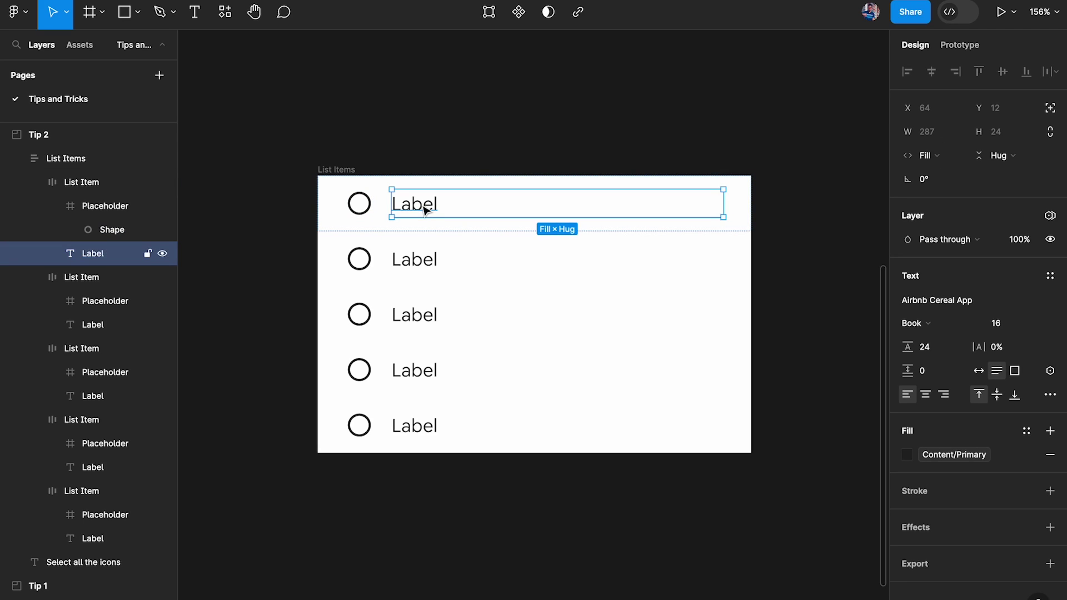
left_click(358, 203)
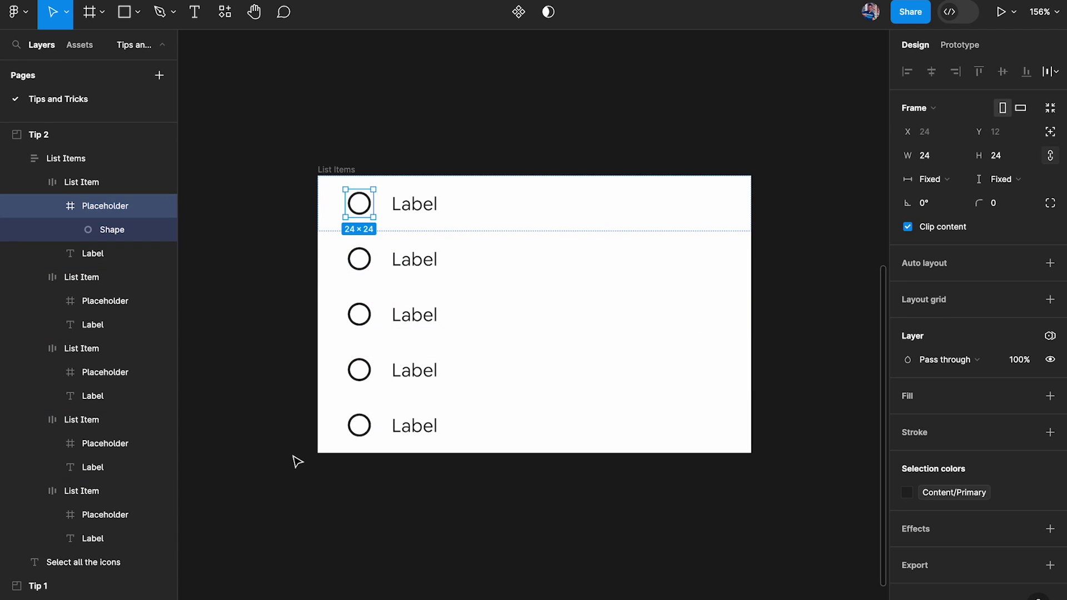
left_click(298, 262)
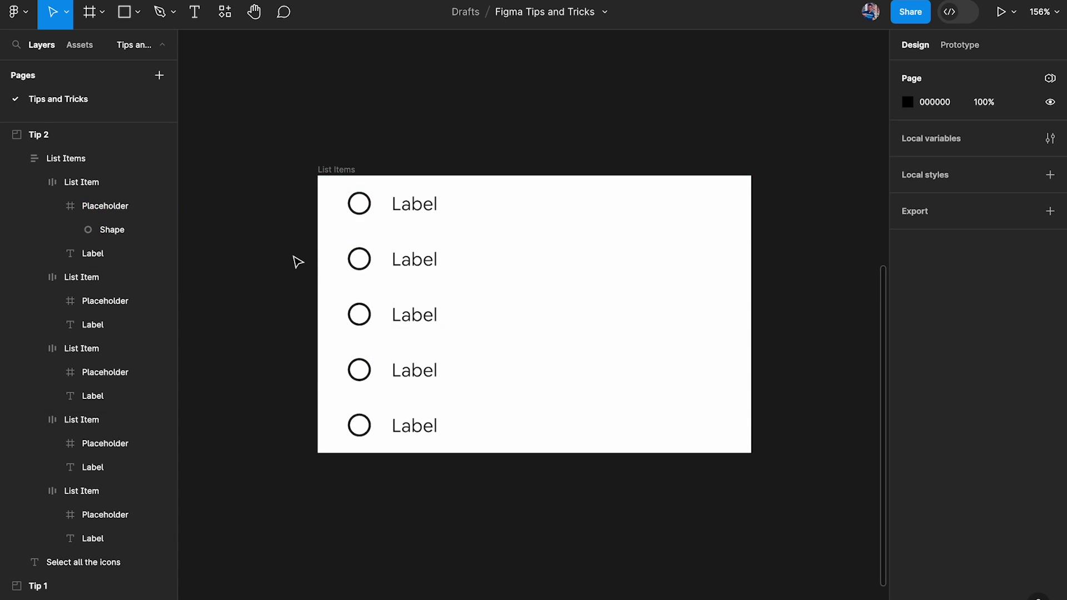
Step: Select the icon Placeholders of the first three list rows together
double_click(362, 206)
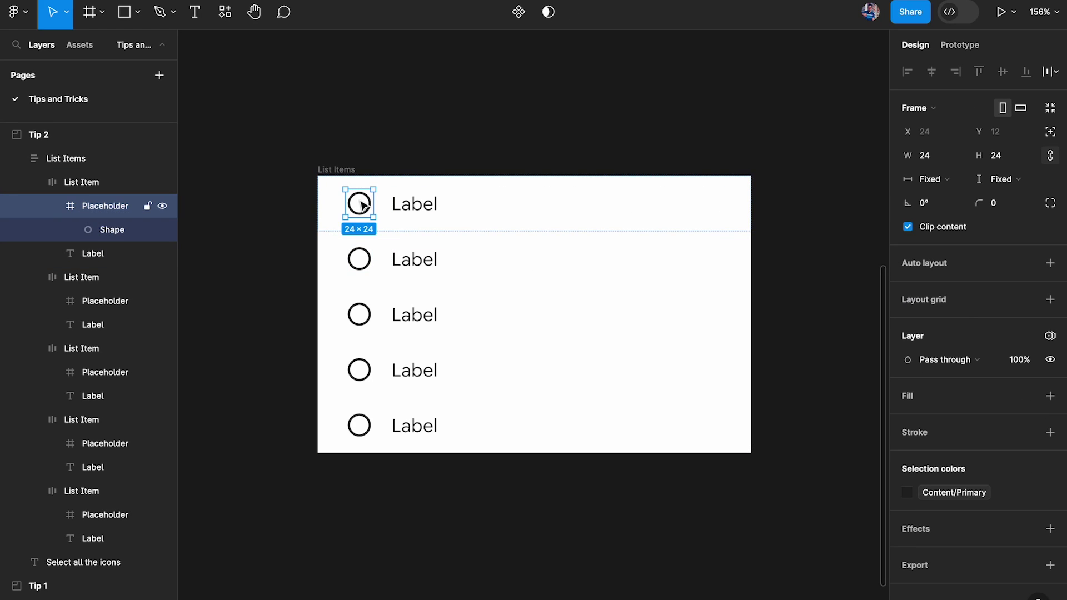
left_click(360, 259, "shift")
left_click(360, 315, "shift")
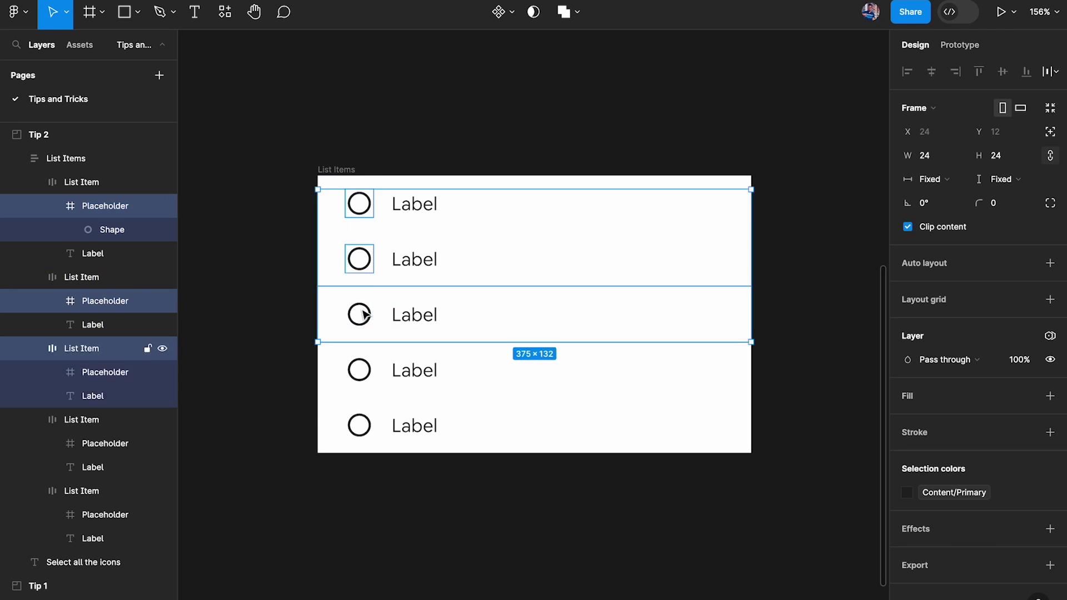
Step: Add the fourth and fifth row icons so all five Placeholders are selected, then clear
left_click(363, 372, "shift")
left_click(361, 425, "shift")
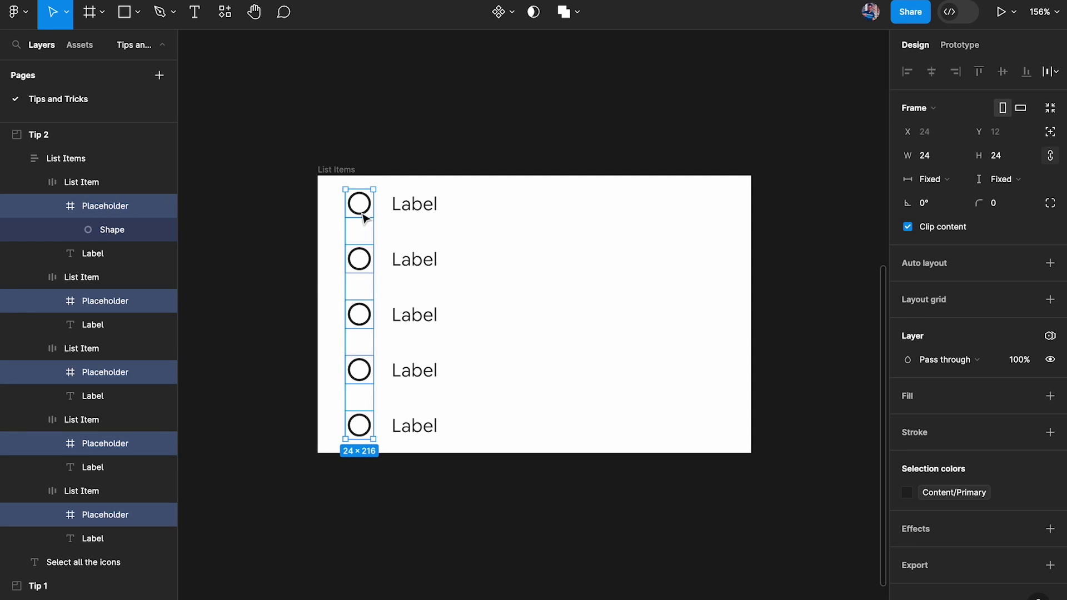
left_click(424, 158)
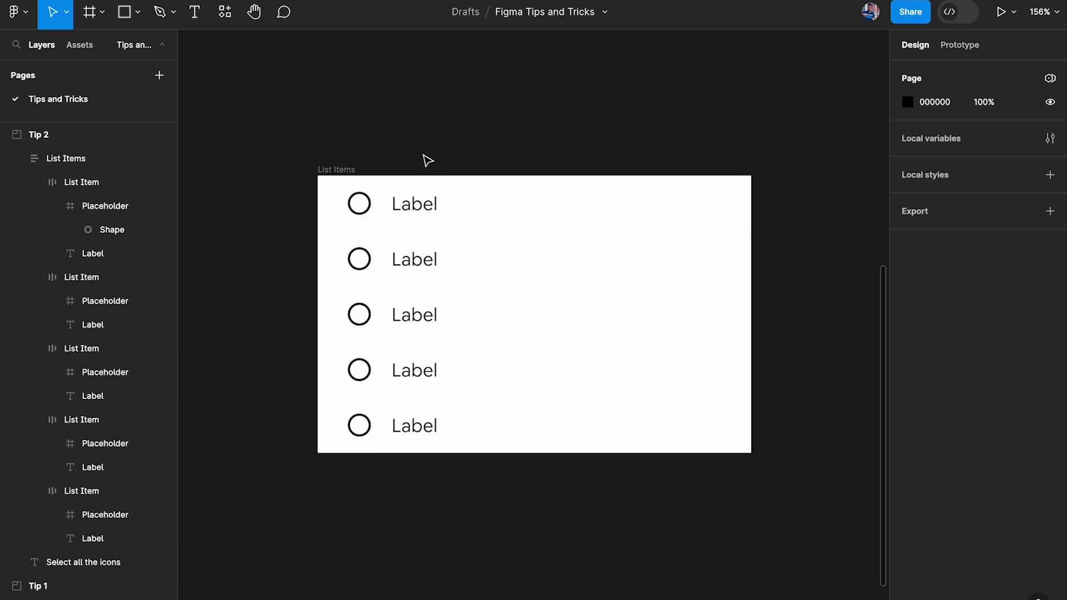
Step: Select all five circle Shapes, switch to their parent Placeholders, then jump to Tip 3
left_click(369, 216, "ctrl")
left_click(369, 259, "ctrl+shift")
left_click(368, 317, "ctrl+shift")
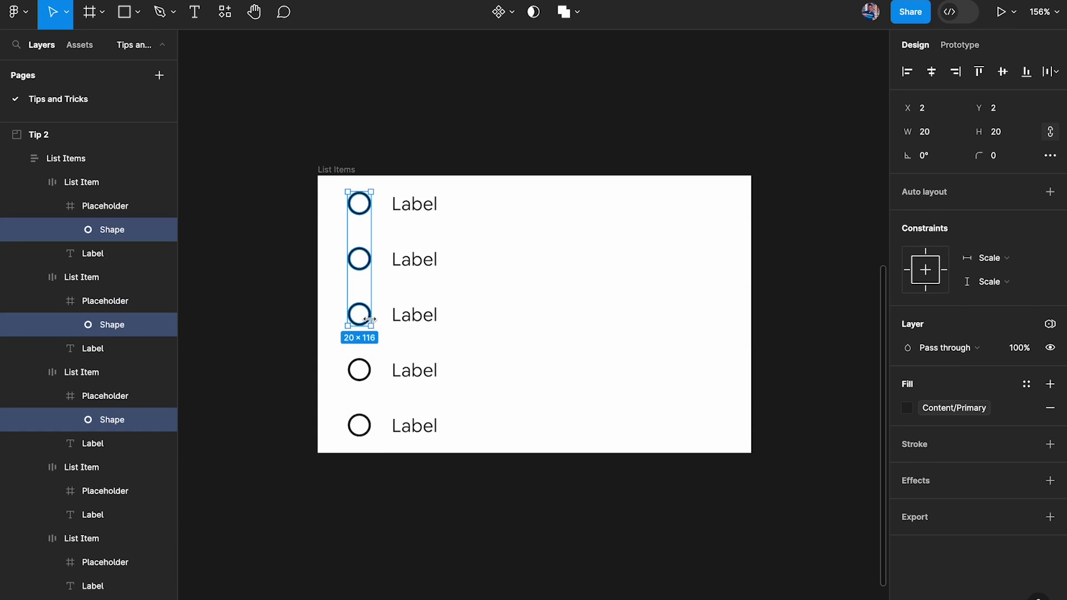
left_click(369, 370, "ctrl+shift")
left_click(369, 425, "ctrl+shift")
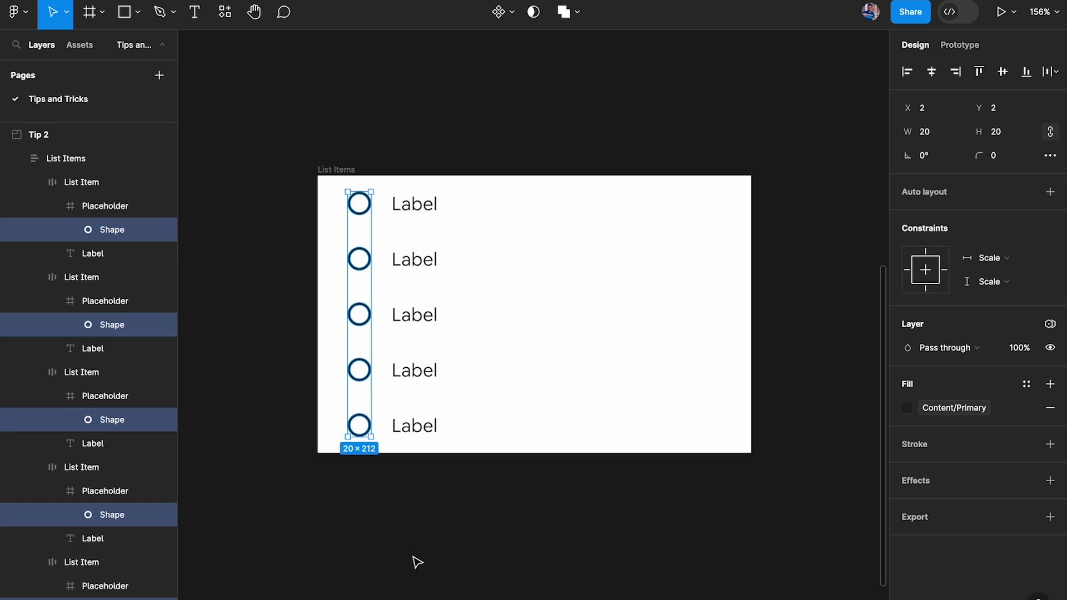
key("shift+Return")
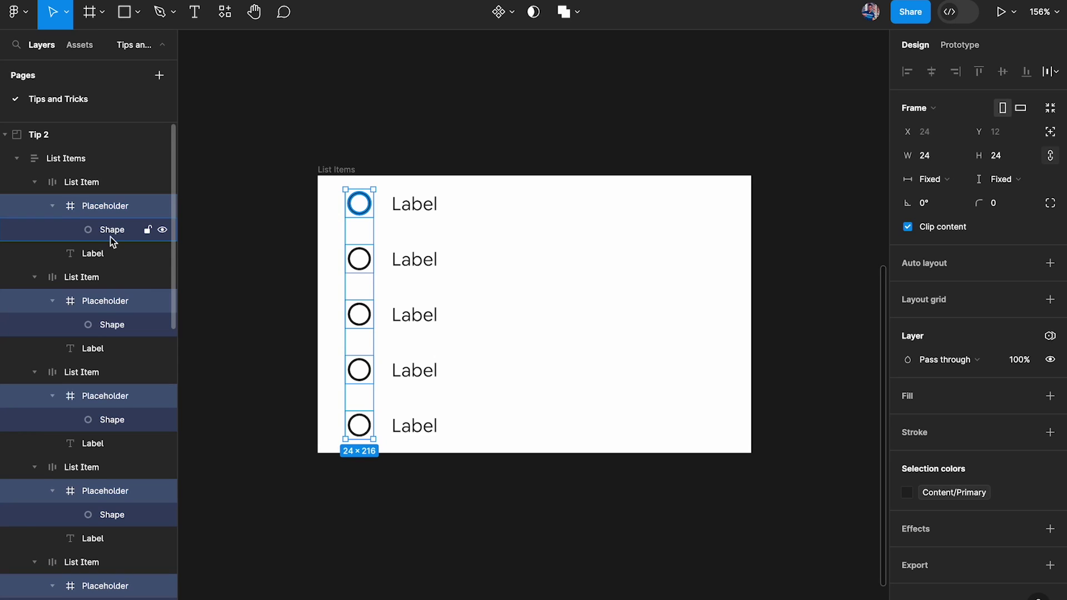
key("n")
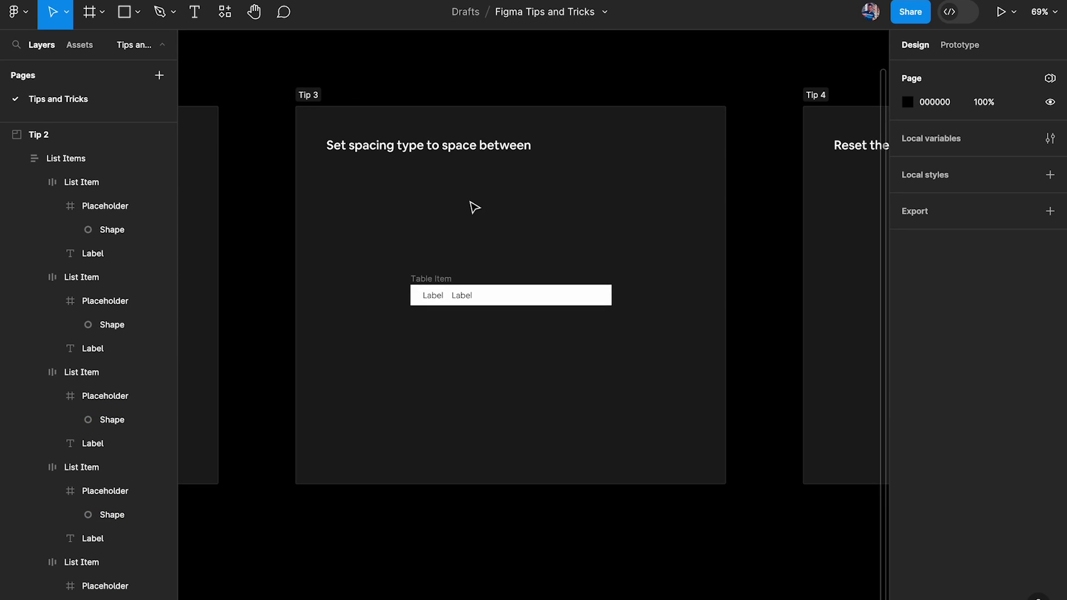
Step: Set Table Item spacing to Auto so its two labels sit at opposite ends, then show Tip 4
scroll(419, 174, "down", 2)
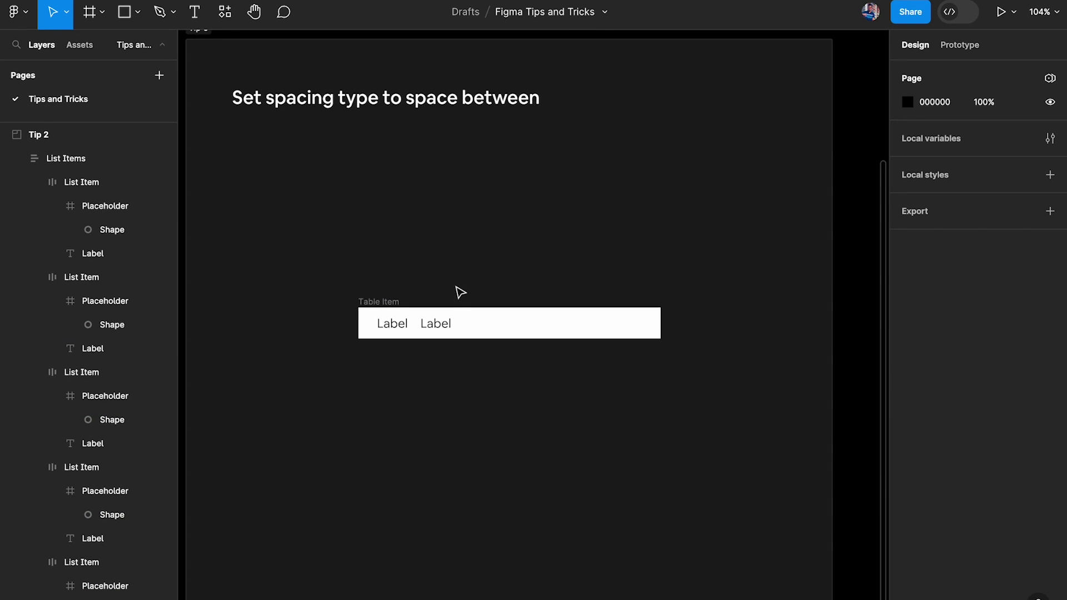
scroll(455, 328, "up", 3)
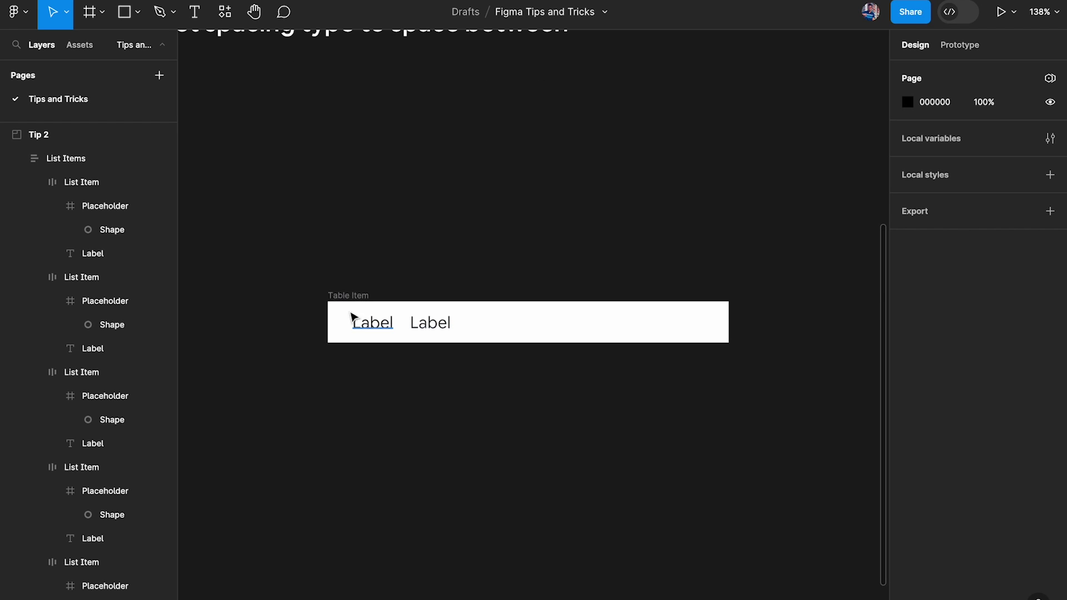
left_click(346, 295)
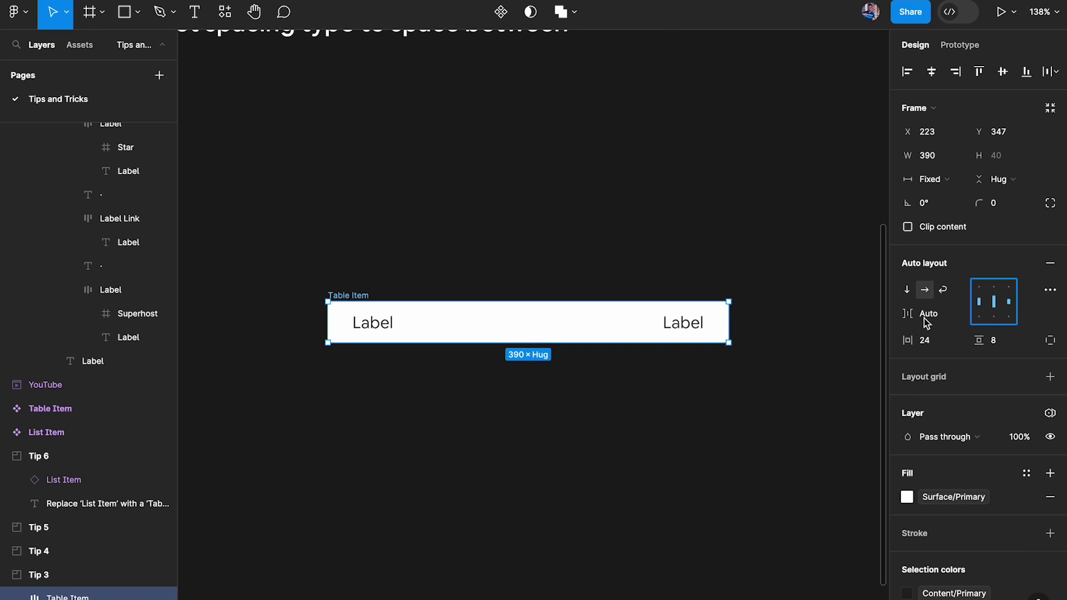
double_click(992, 306)
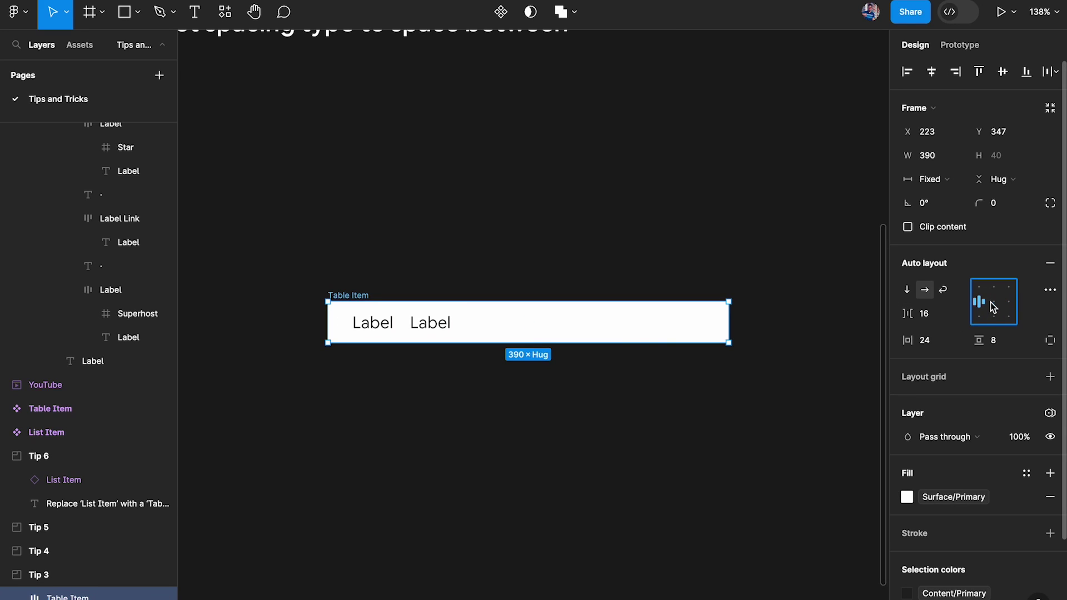
double_click(993, 306)
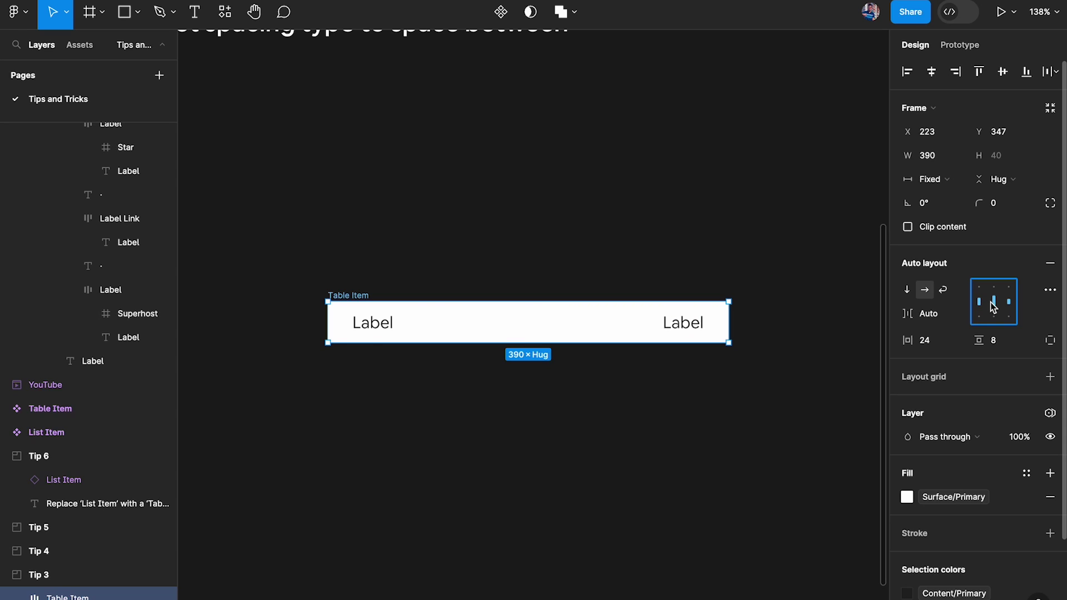
key("n")
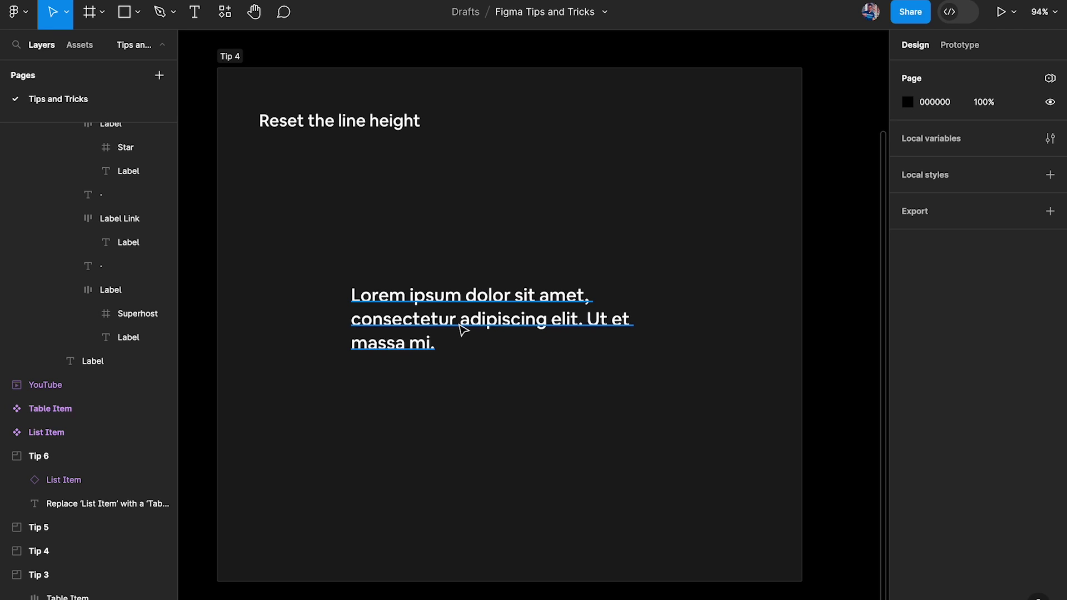
Step: Stretch the Lorem ipsum text box to 453×156, leaving empty space below its three lines
left_click(463, 330)
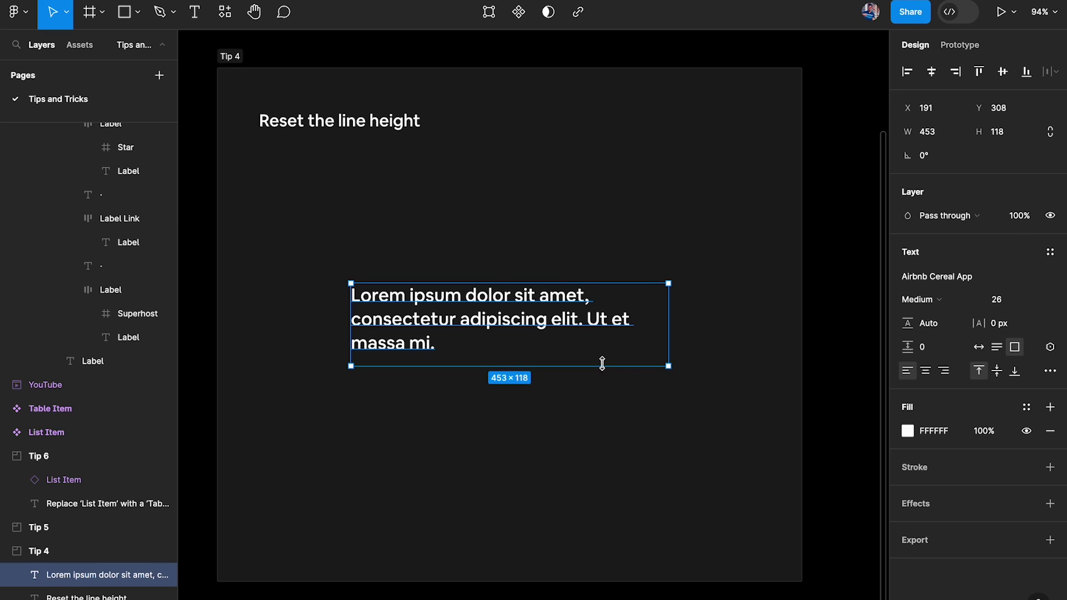
left_click_drag(602, 365, 588, 393)
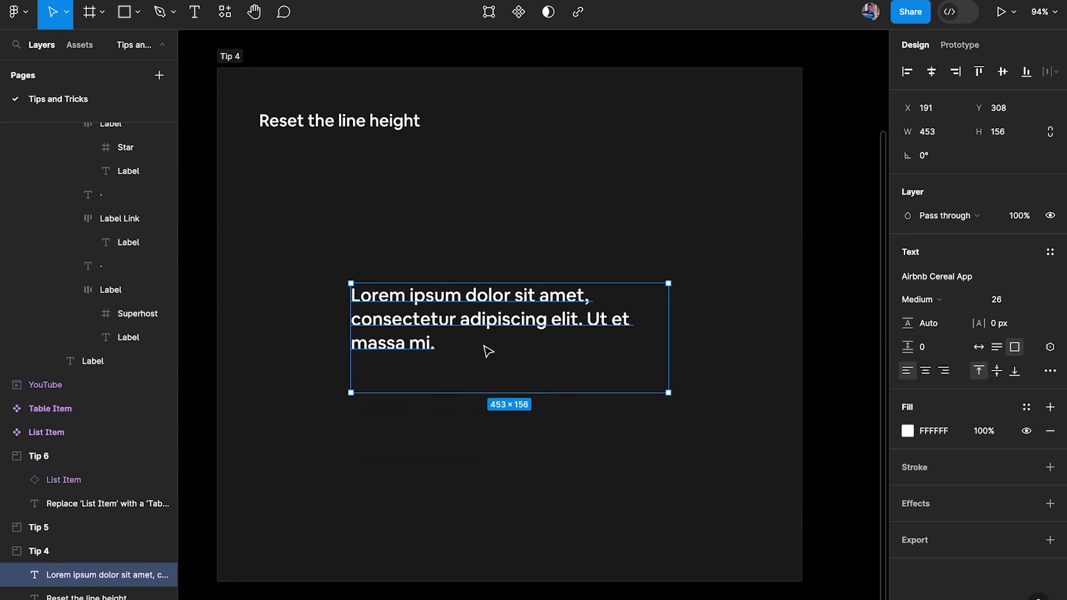
right_click(436, 329)
left_click(404, 447)
left_click(397, 310)
left_click_drag(423, 317, 422, 462)
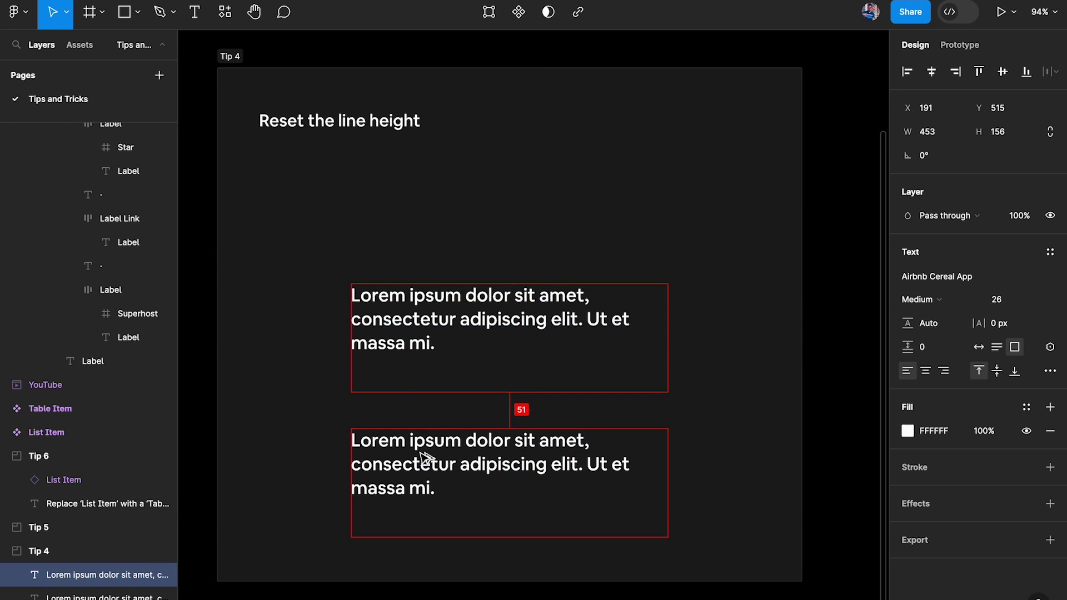
left_click(420, 336, "shift")
key("shift+a")
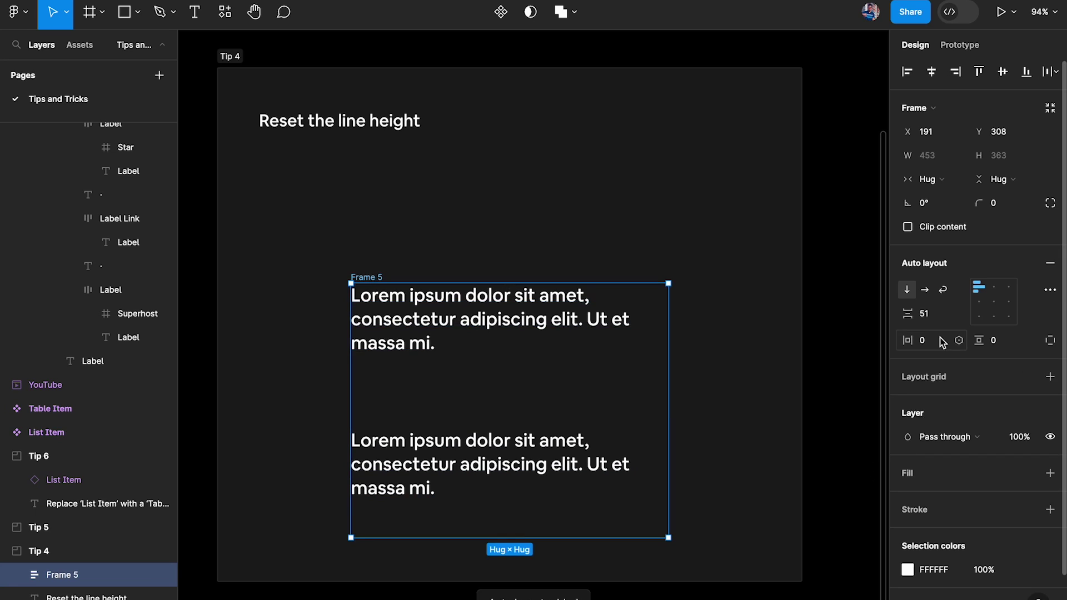
left_click(939, 314)
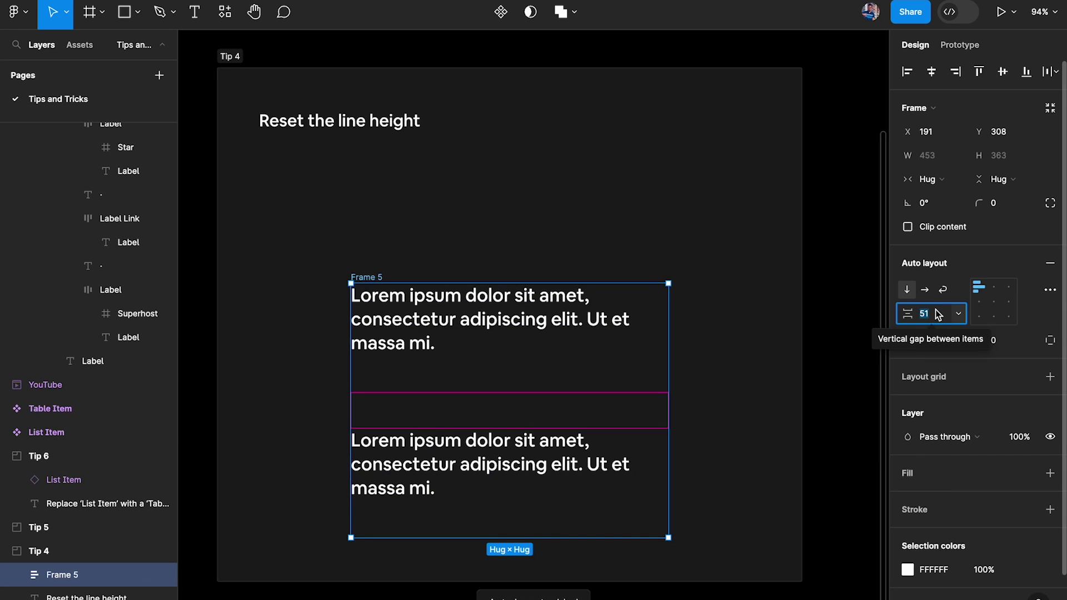
type("0")
key("Return")
left_click(745, 502)
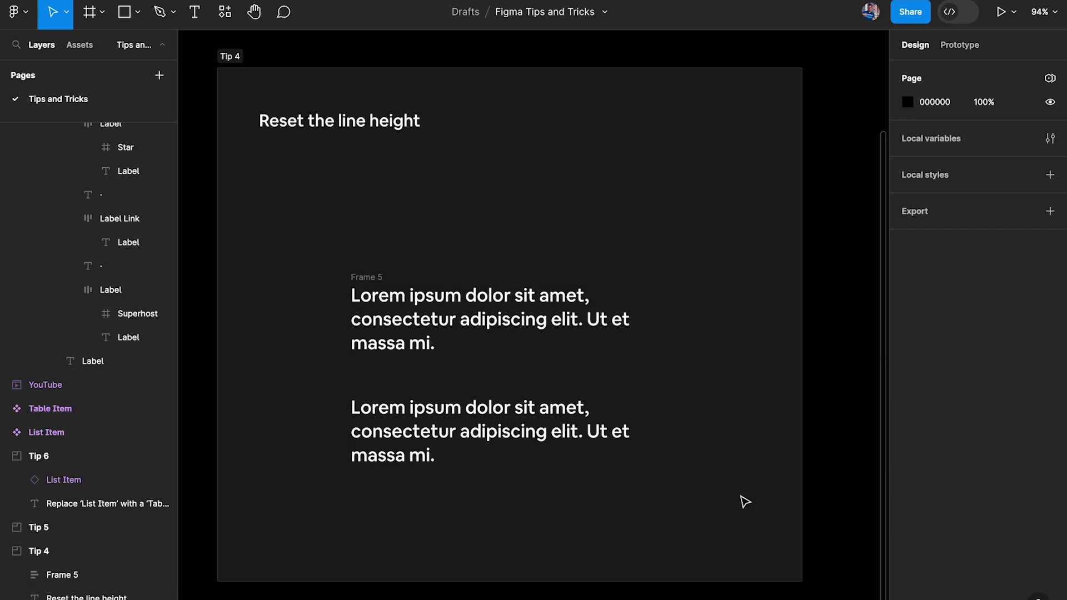
left_click(453, 443)
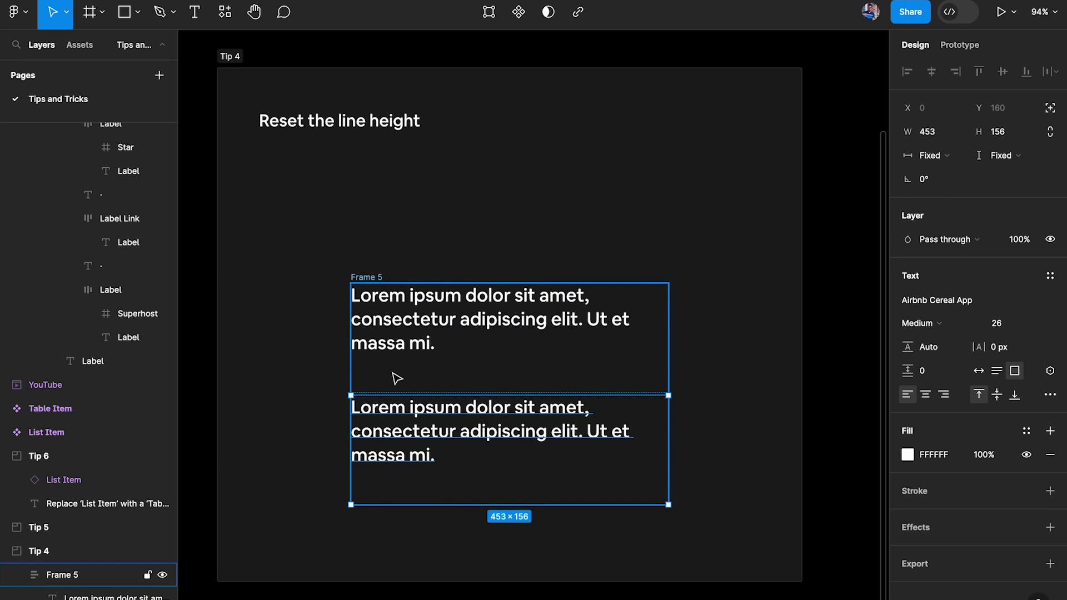
double_click(441, 315)
left_click(446, 383)
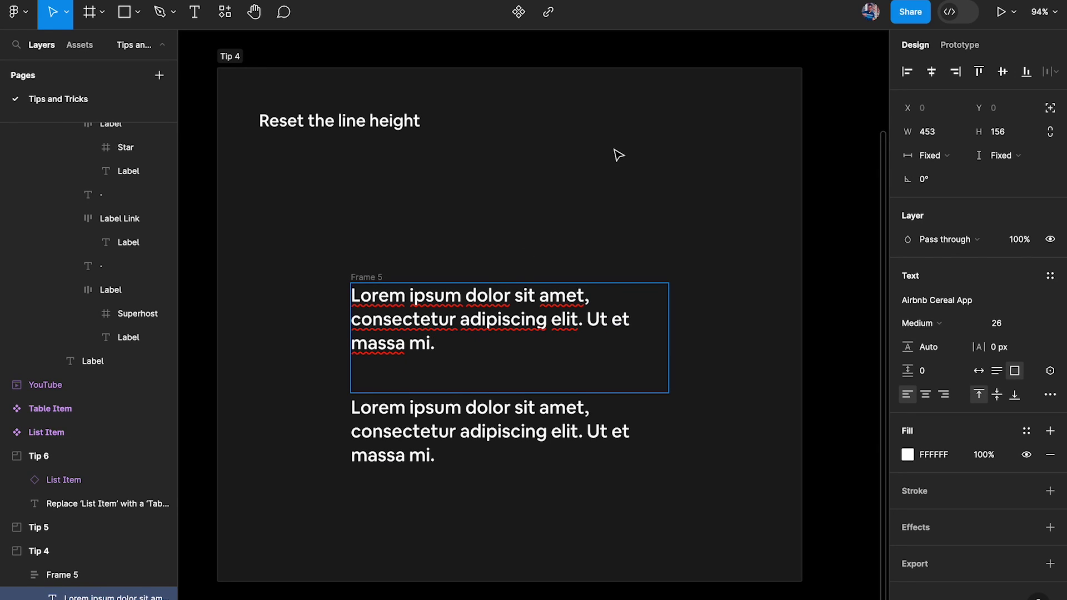
key("Escape")
left_click(377, 277)
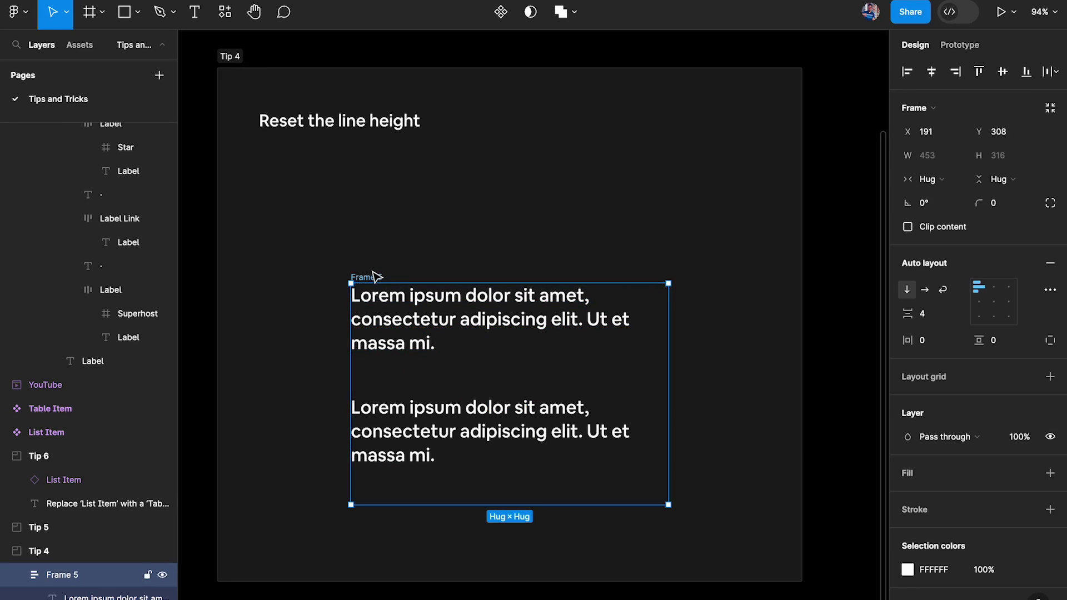
key("ctrl+shift+g")
left_click(655, 212)
left_click(428, 453)
key("Delete")
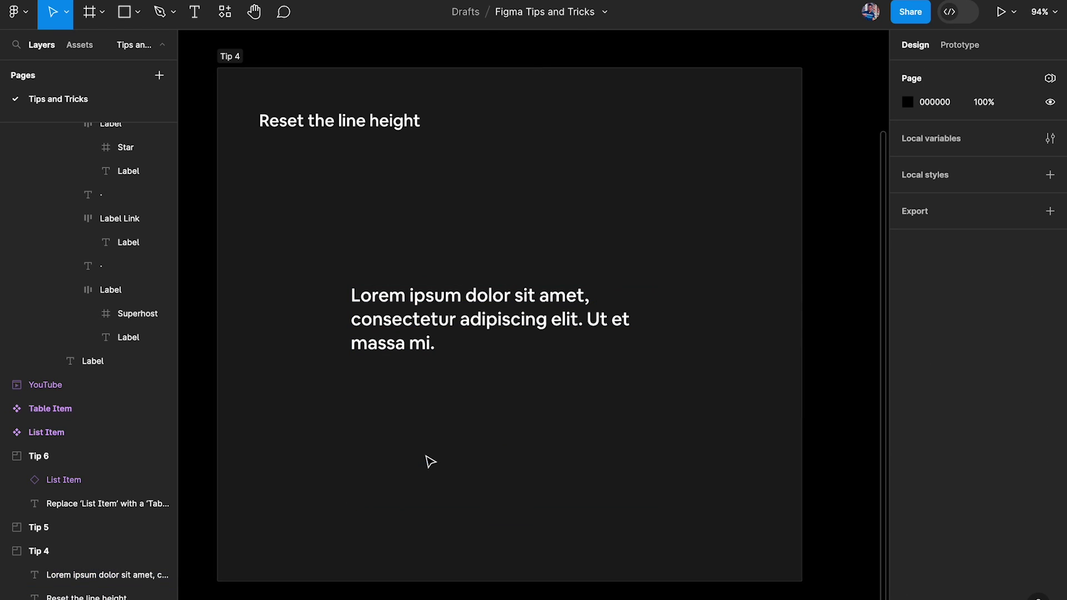
left_click(446, 352)
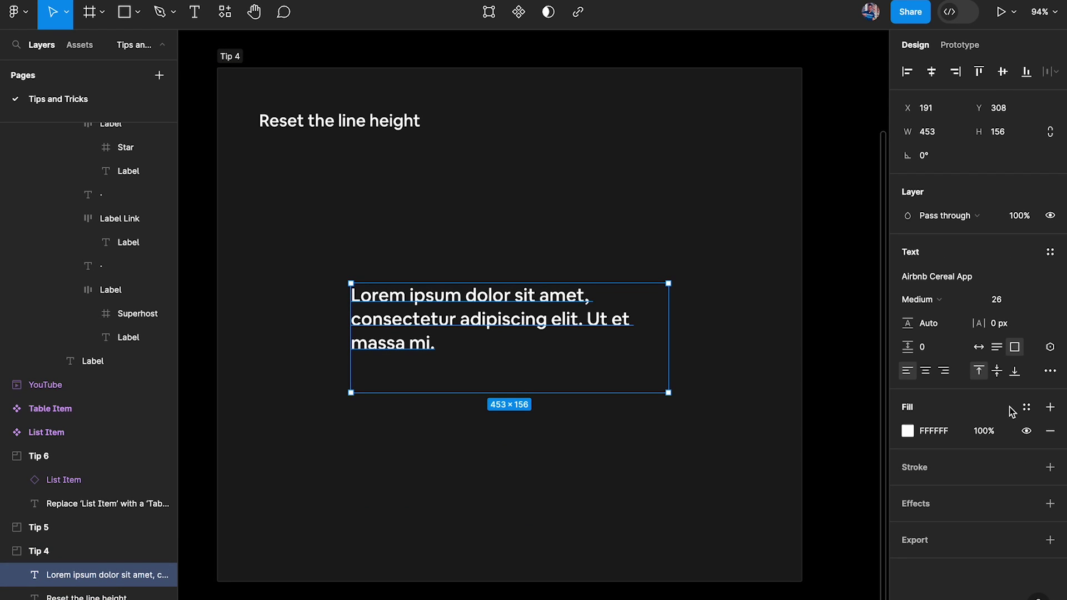
Step: Try auto height and single-line auto width on the Lorem ipsum box, undoing back to wrapped text
left_click(998, 349)
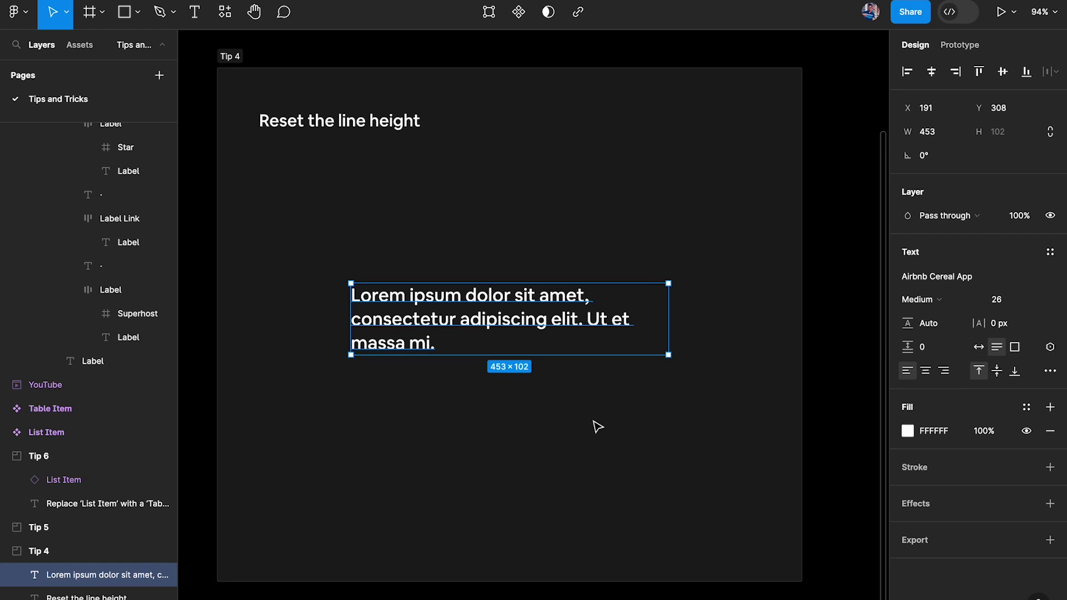
key("ctrl+z")
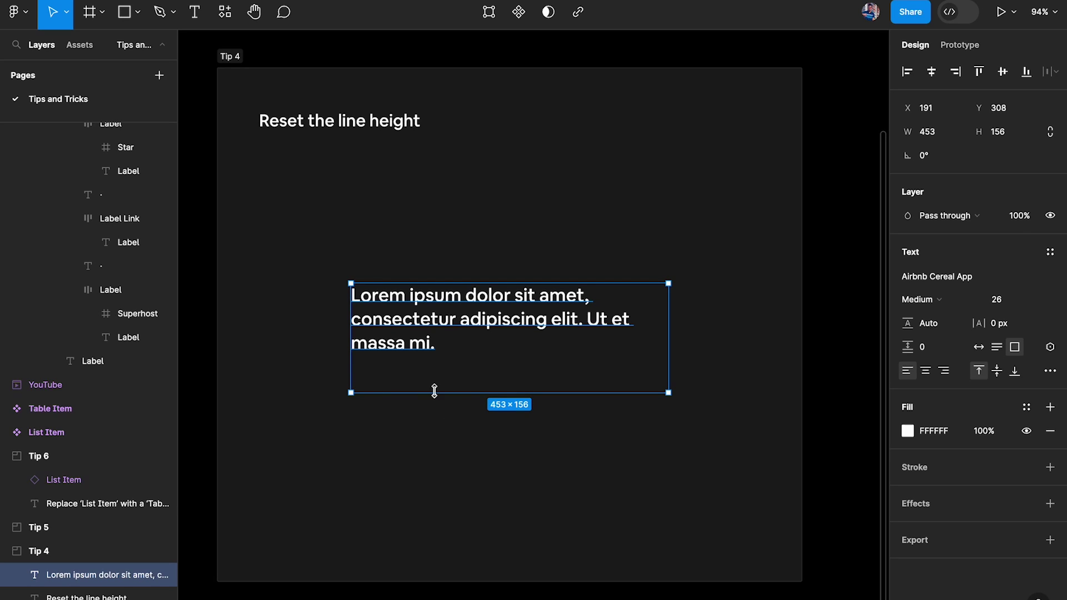
double_click(407, 392)
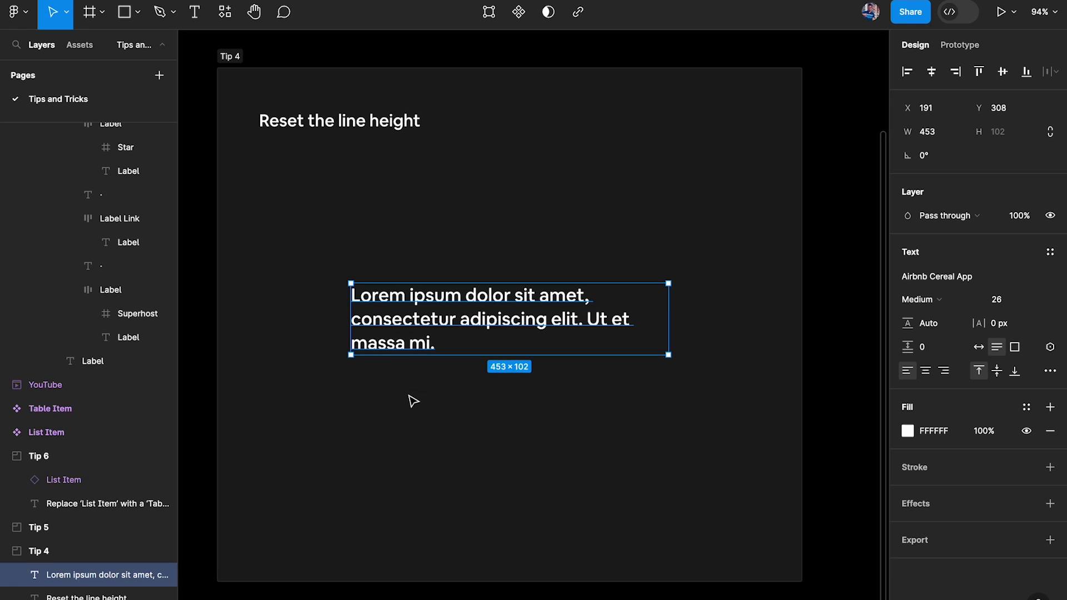
double_click(669, 306)
scroll(457, 285, "down", 3)
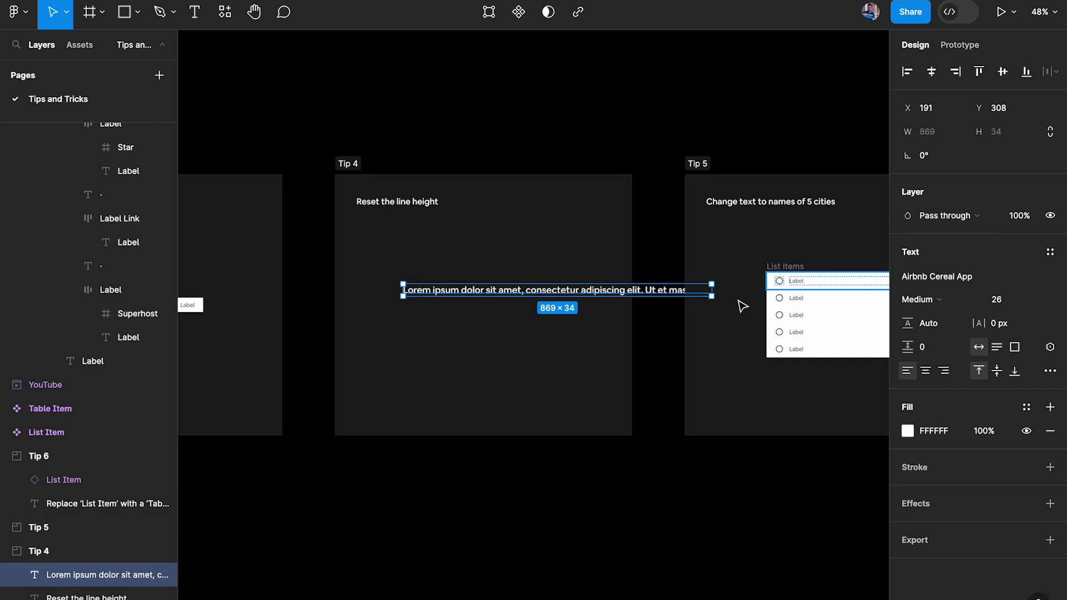
scroll(522, 344, "up", 3)
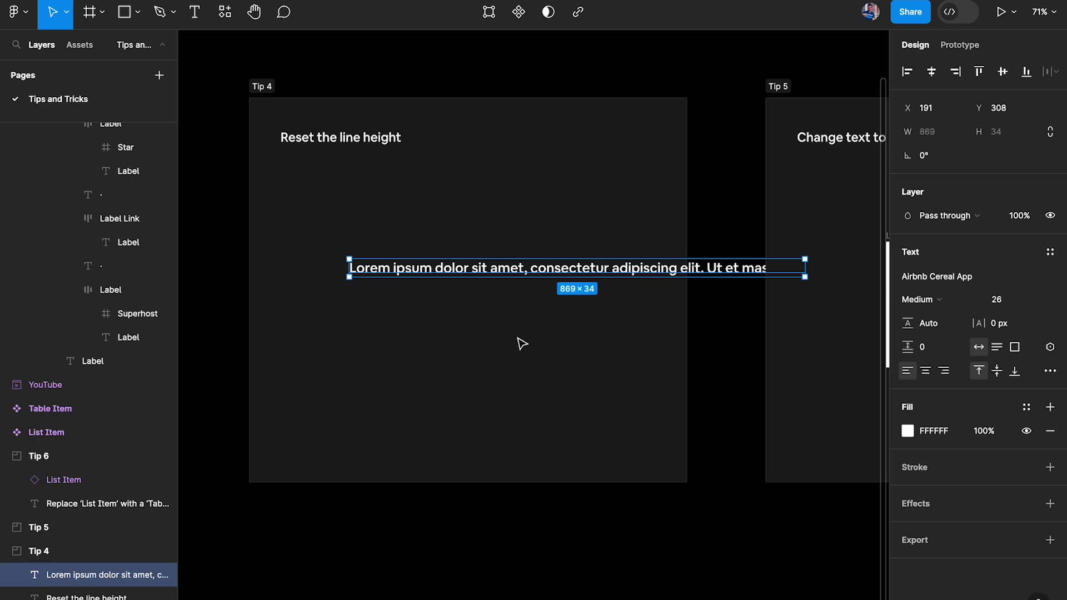
key("ctrl+z")
scroll(445, 284, "up", 4)
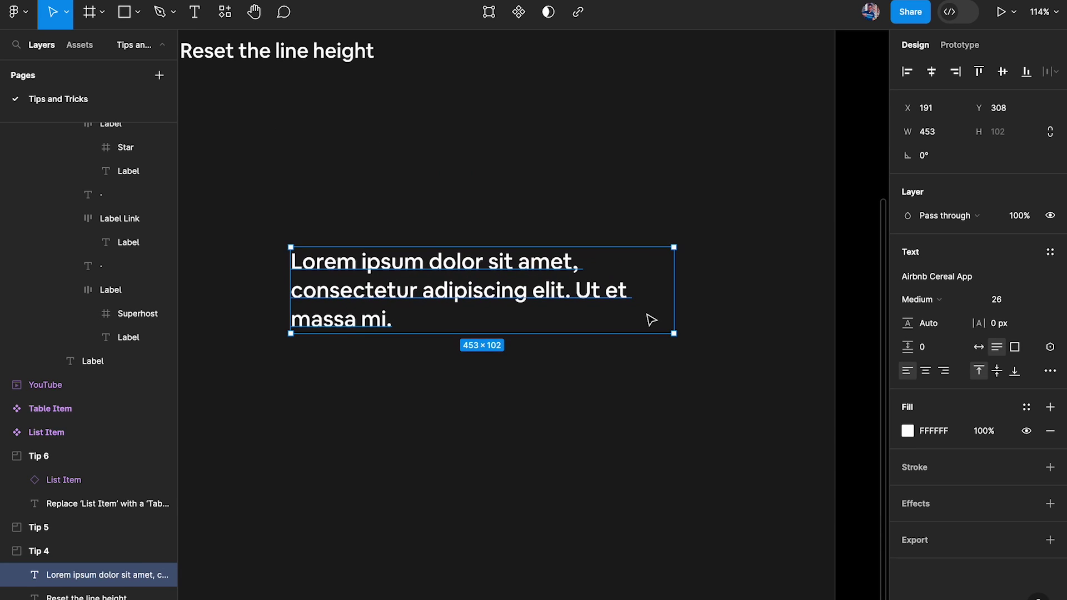
Step: Stretch the box taller again, then snap its height back to hug the text at 453×102
left_click_drag(605, 339, 605, 379)
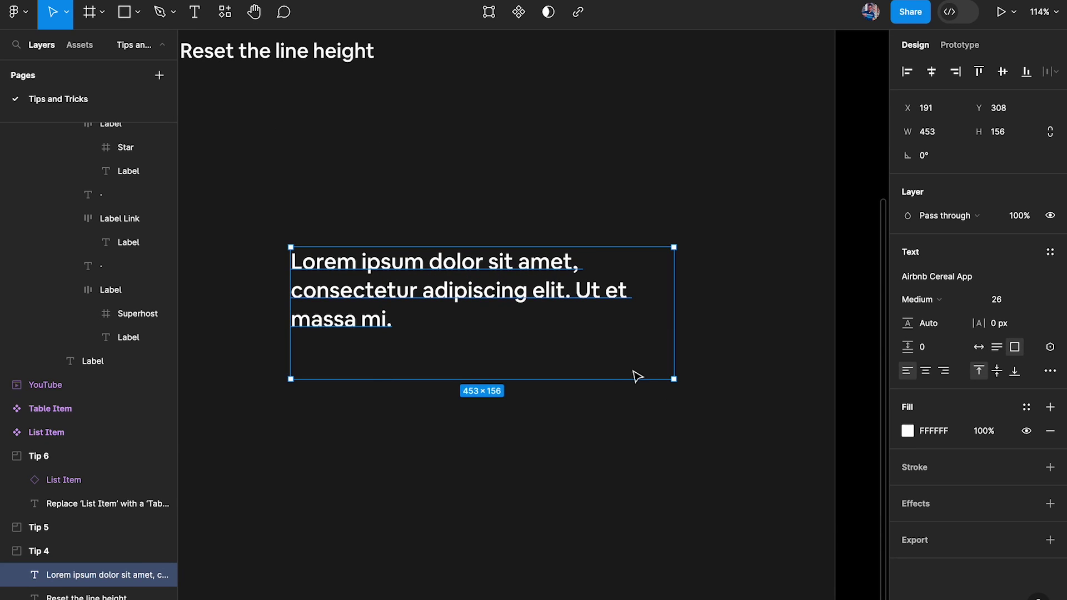
double_click(676, 382)
scroll(679, 385, "down", 4)
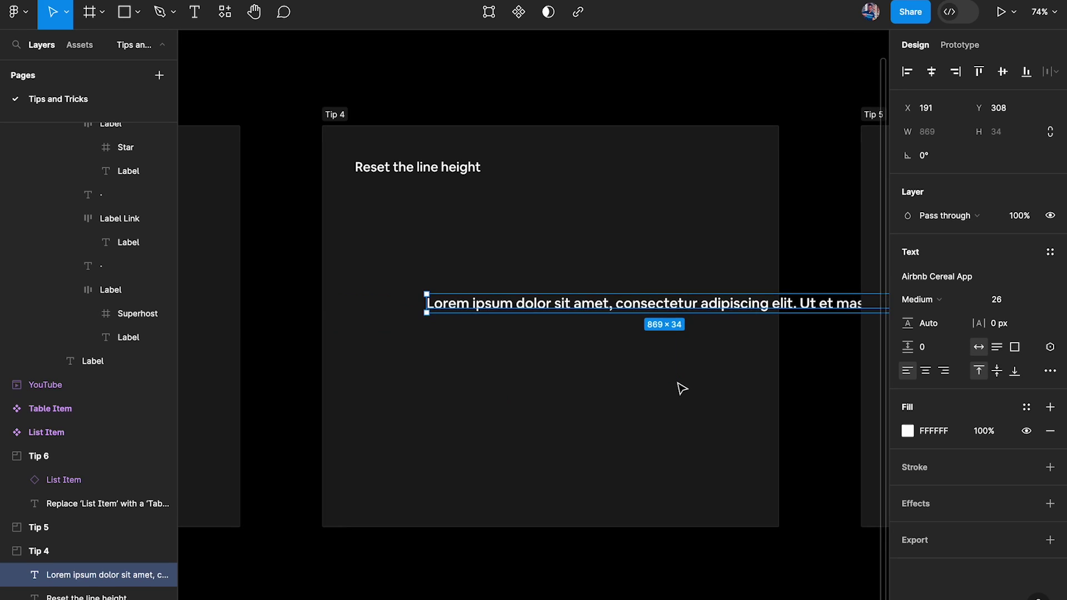
key("ctrl+z")
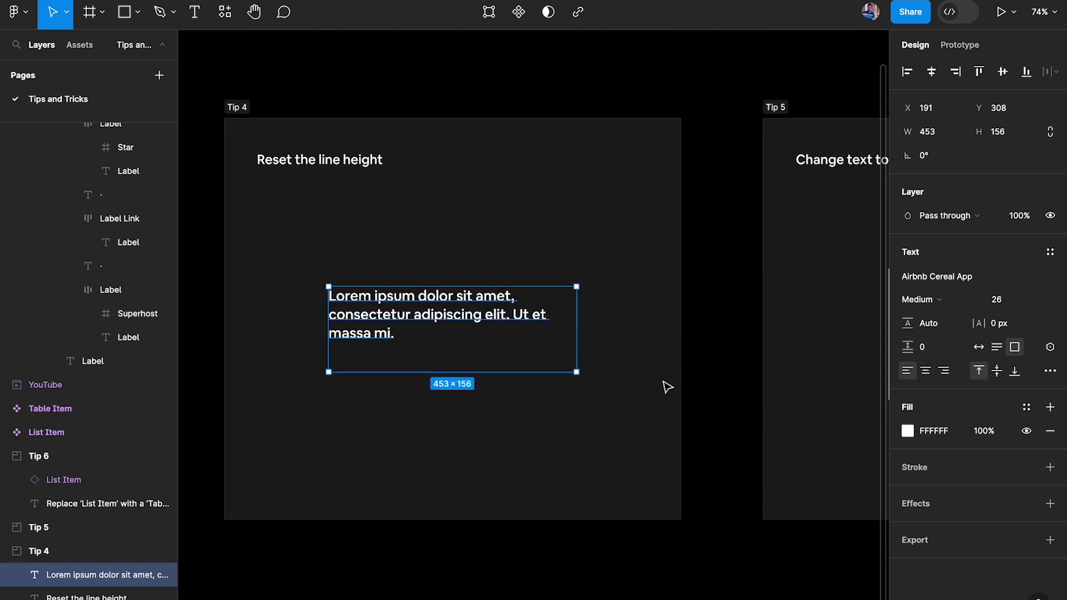
scroll(433, 356, "up", 5)
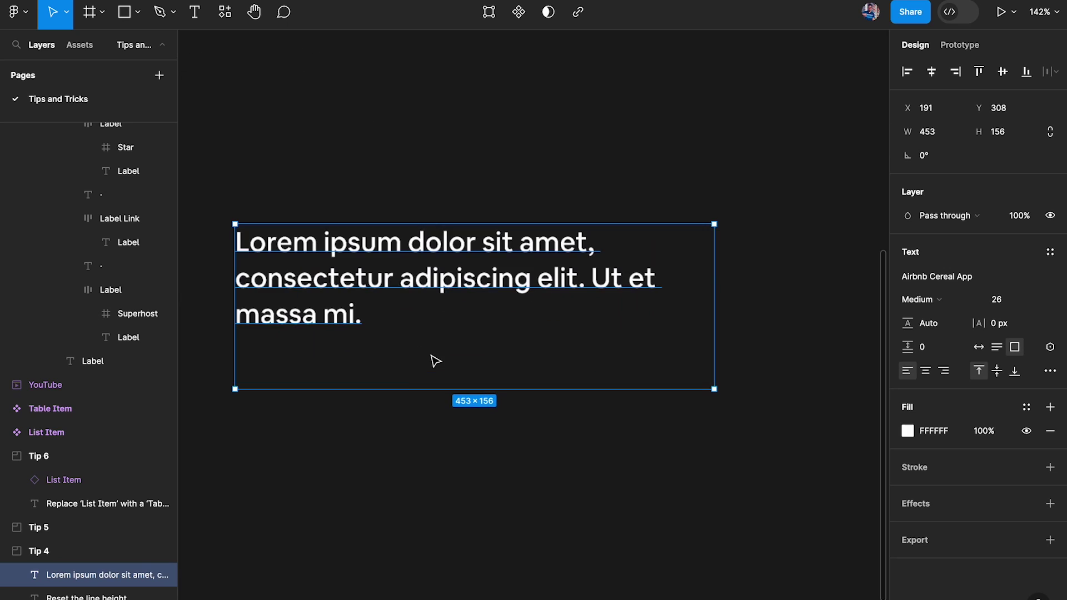
double_click(378, 389)
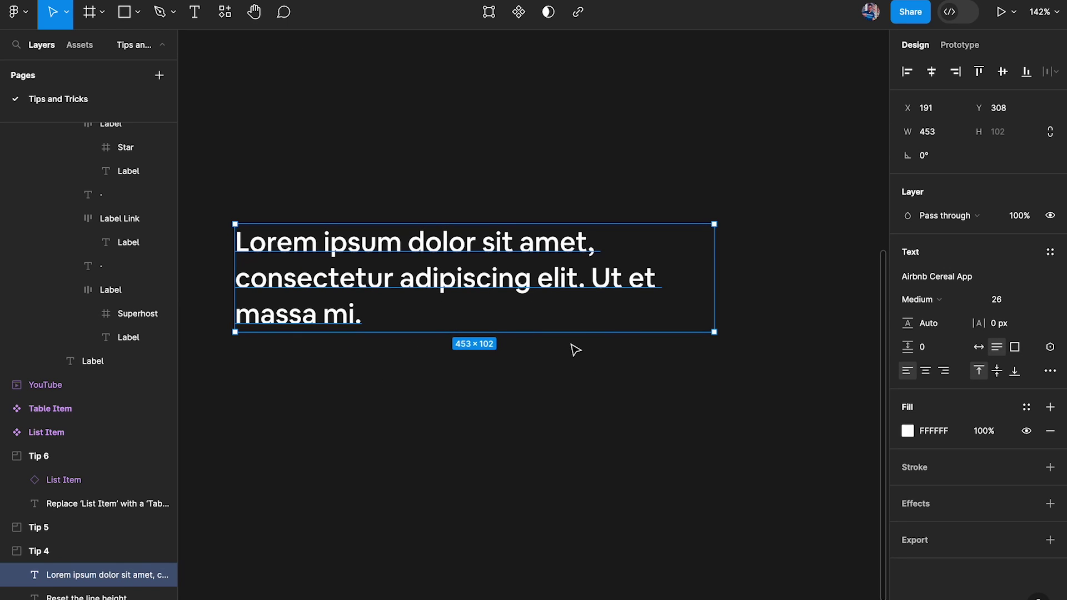
left_click_drag(538, 337, 507, 370)
double_click(507, 369)
key("n")
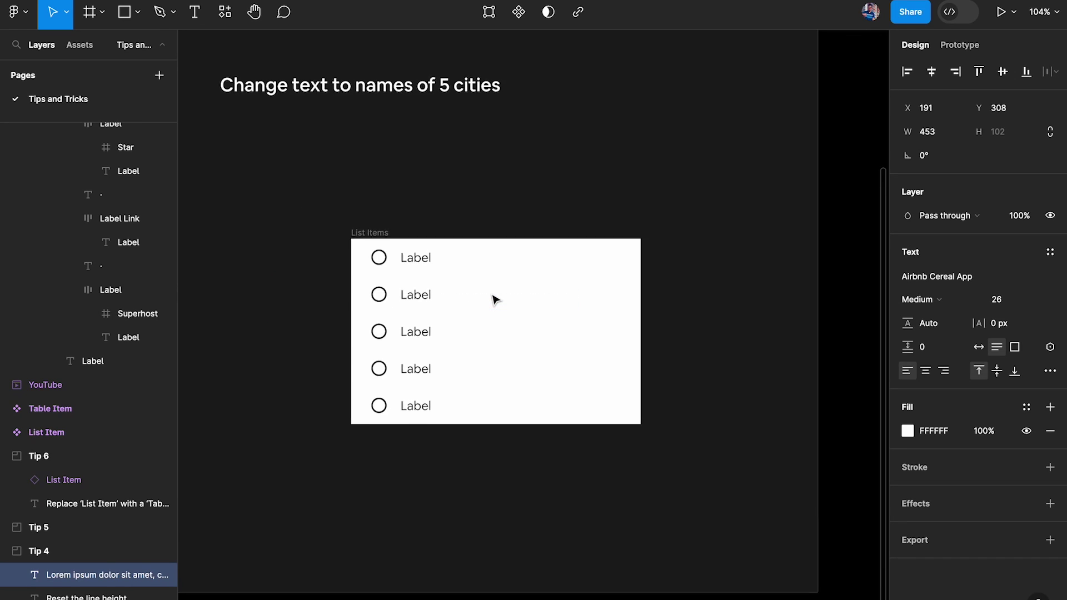
scroll(494, 300, "up", 3)
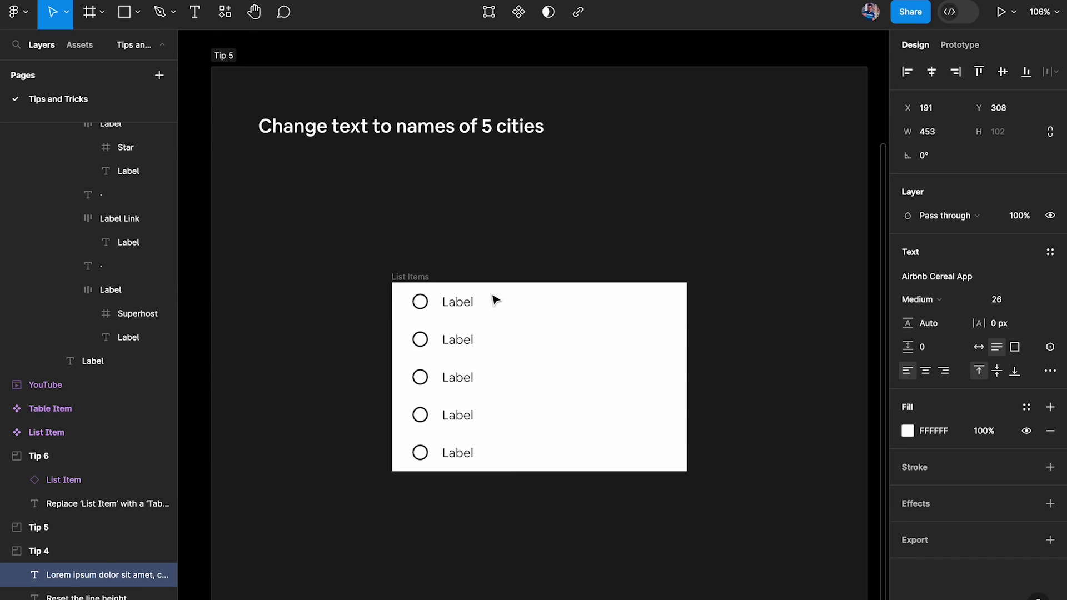
scroll(443, 322, "up", 3)
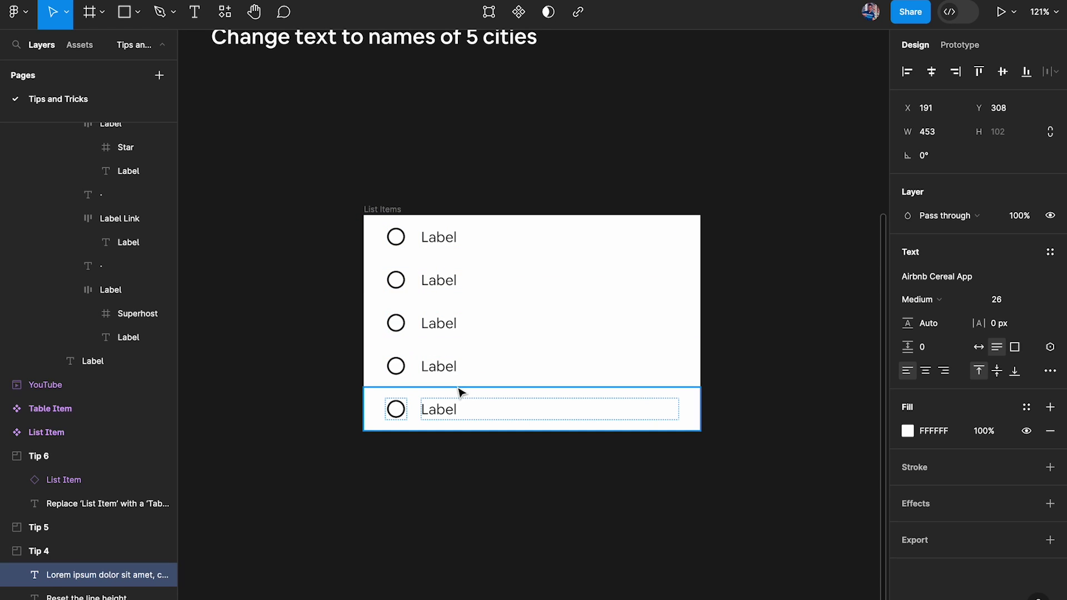
left_click(443, 239, "ctrl")
scroll(451, 240, "up", 1)
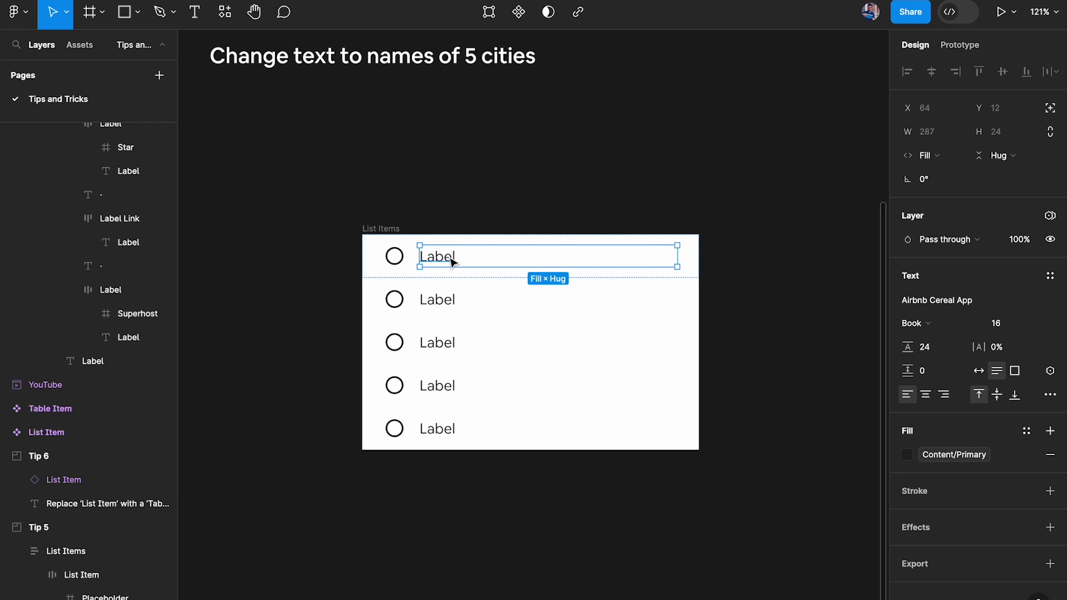
left_click(470, 210)
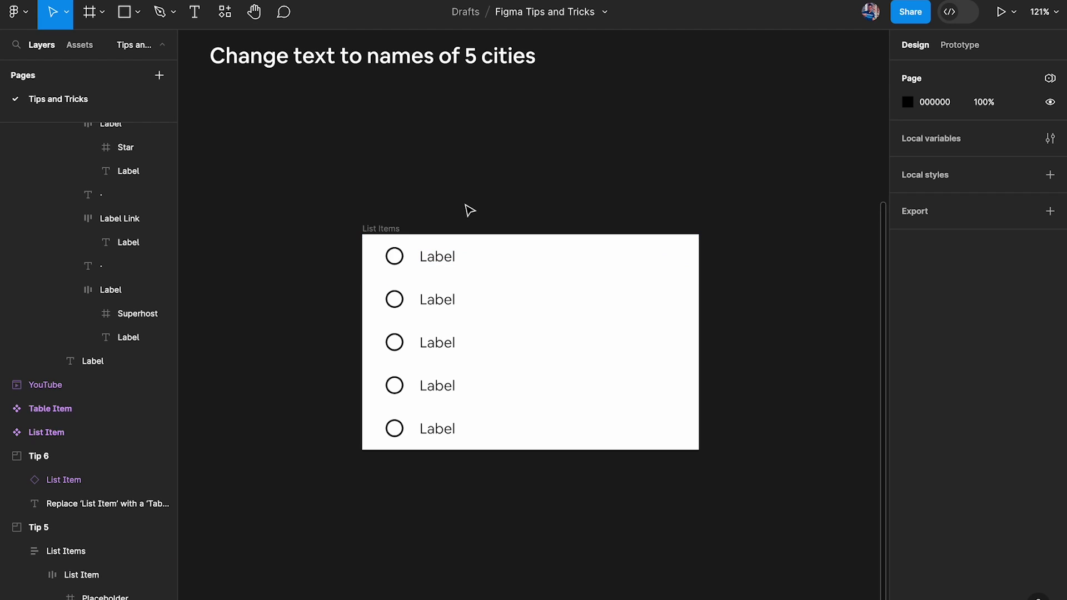
left_click(439, 258, "ctrl")
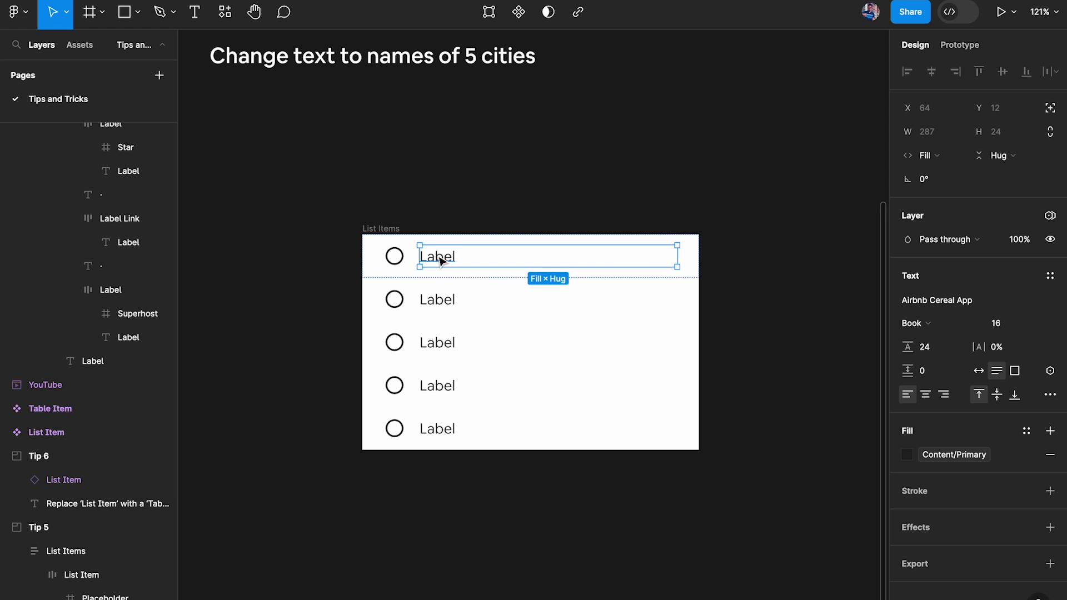
double_click(439, 257)
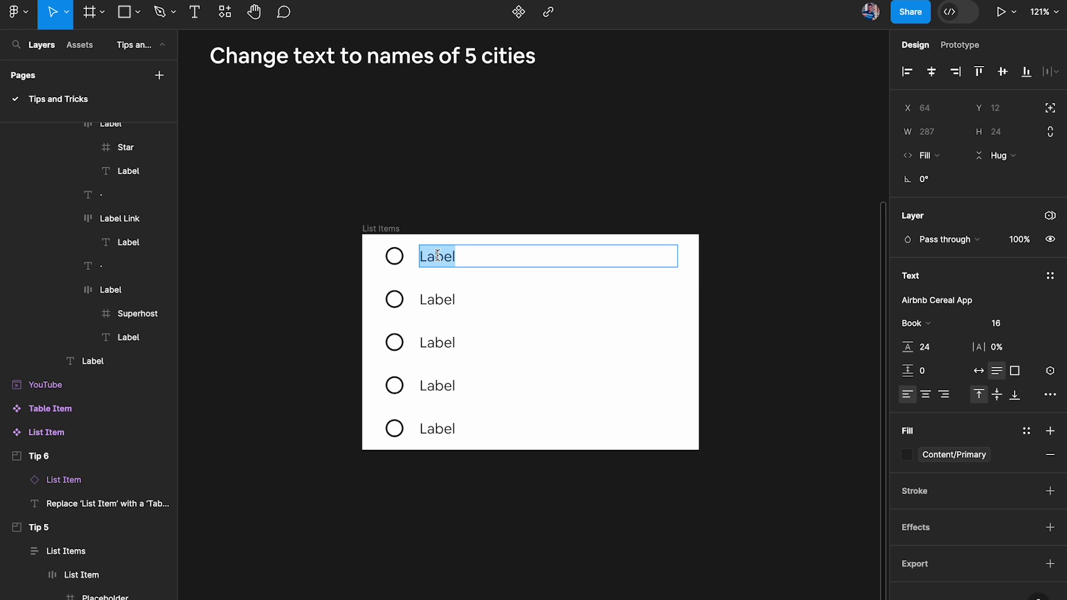
type("Bangalore")
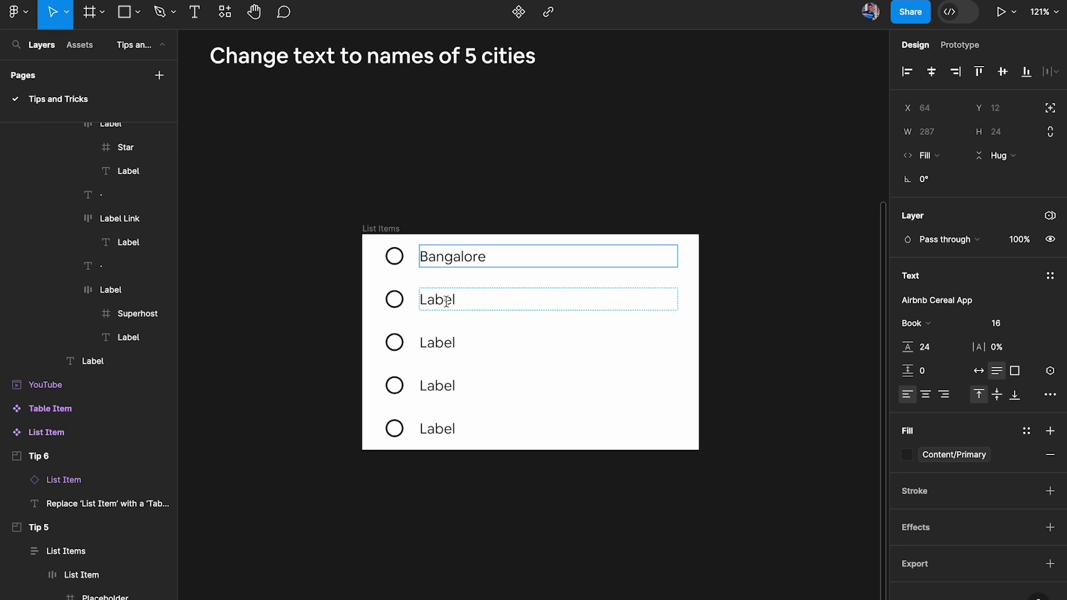
double_click(465, 300)
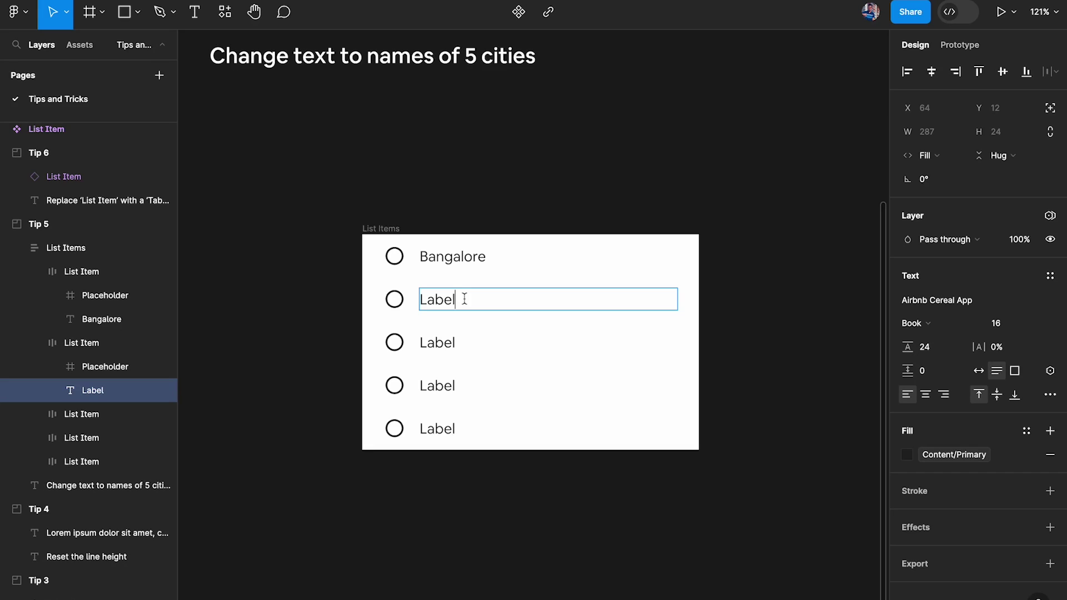
key("ctrl+a")
key("BackSpace")
key("shift+Tab")
key("BackSpace")
key("BackSpace")
key("BackSpace")
key("BackSpace")
key("BackSpace")
key("BackSpace")
key("BackSpace")
key("BackSpace")
key("BackSpace")
key("Escape")
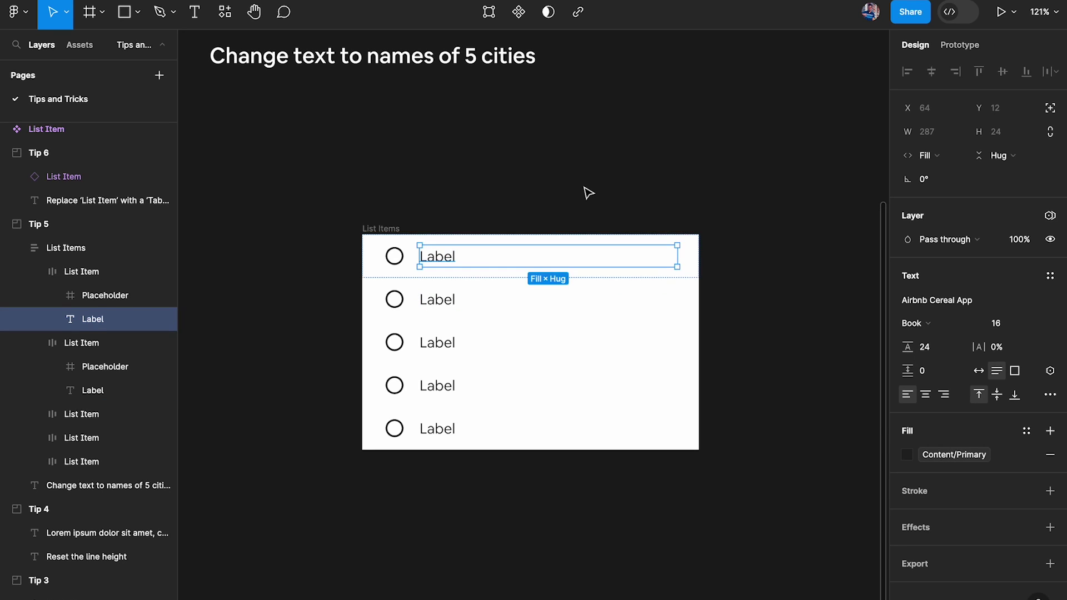
Step: Rename the first two list labels to Bangalore and Chennai
left_click(567, 181)
double_click(448, 256)
double_click(448, 256)
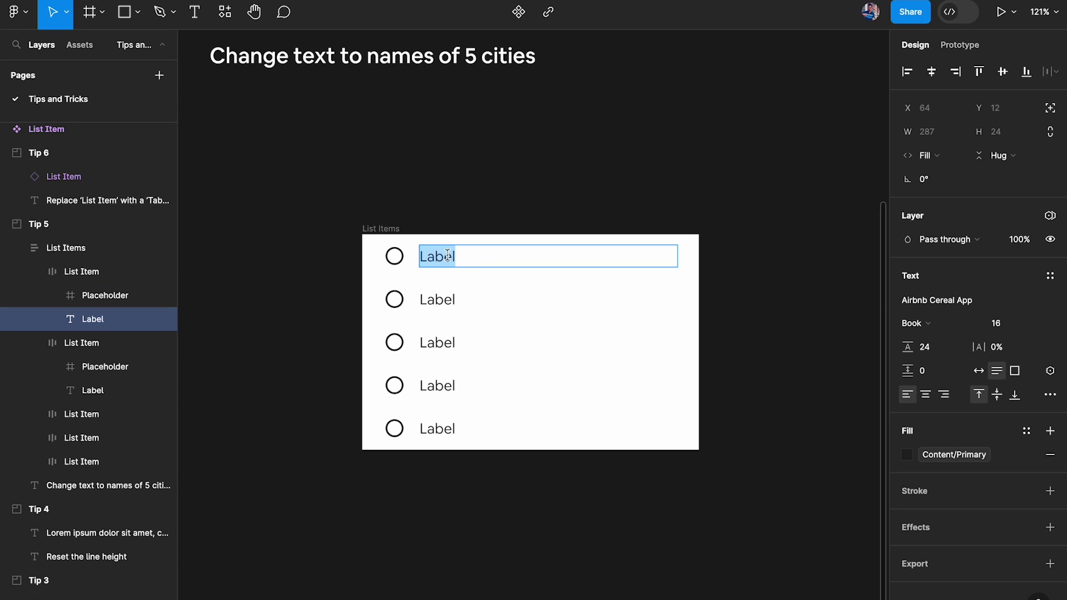
type("Bangalpre")
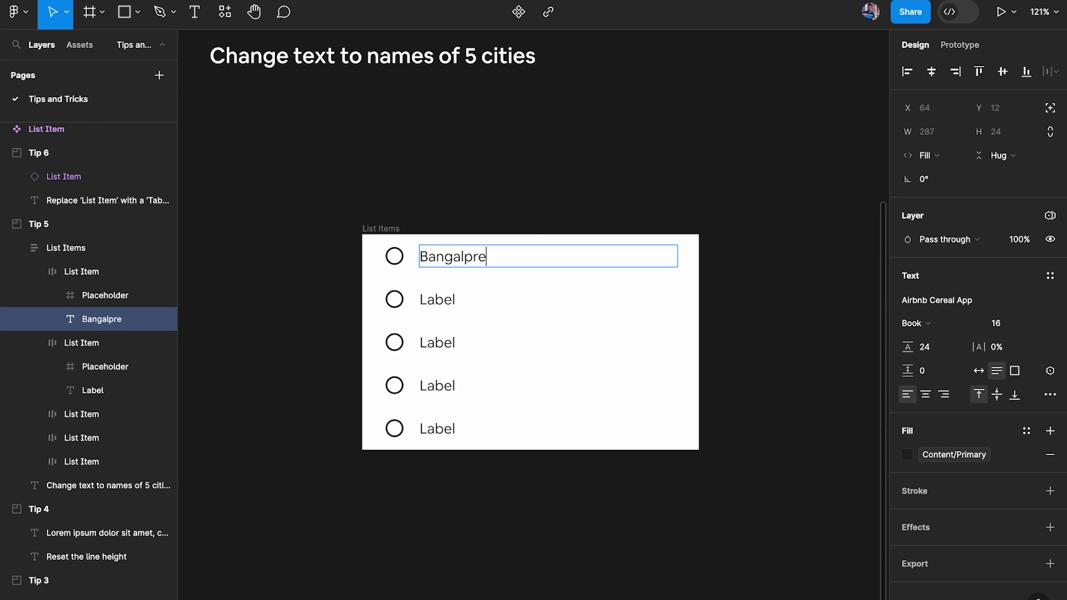
key("BackSpace")
key("BackSpace")
key("BackSpace")
type("ore")
key("Tab")
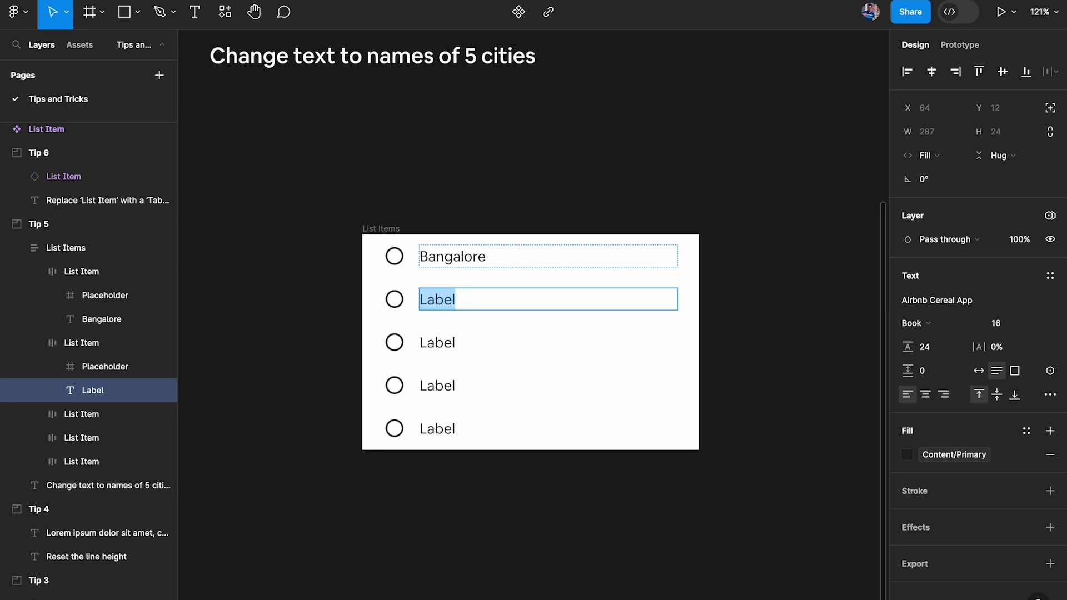
type("Chennai")
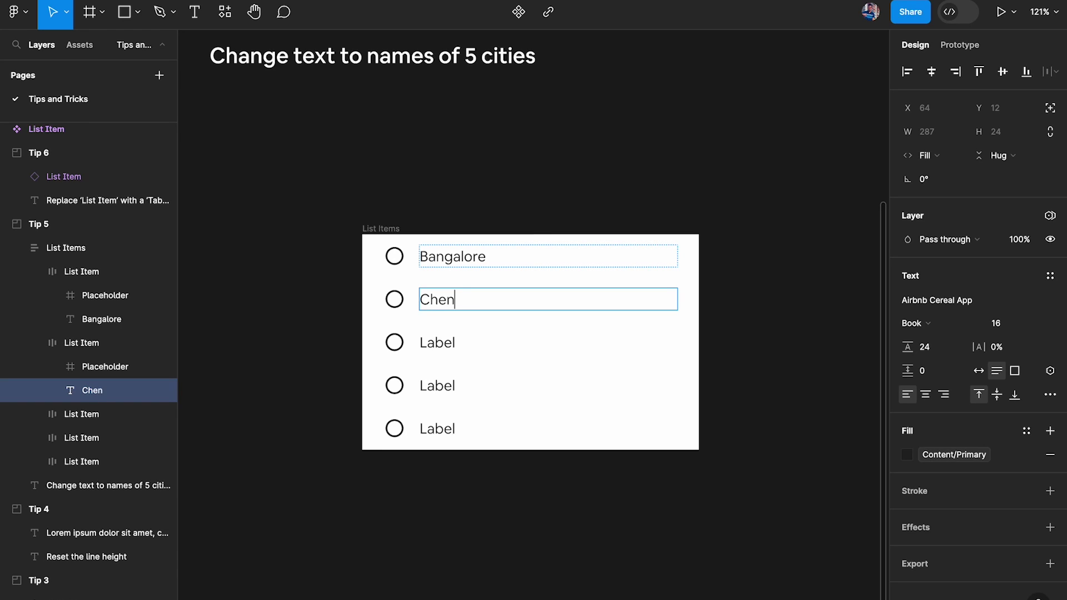
Step: Rename the remaining three labels to Delhi, Mumbai and Kolkata
key("Tab")
type("Delhi")
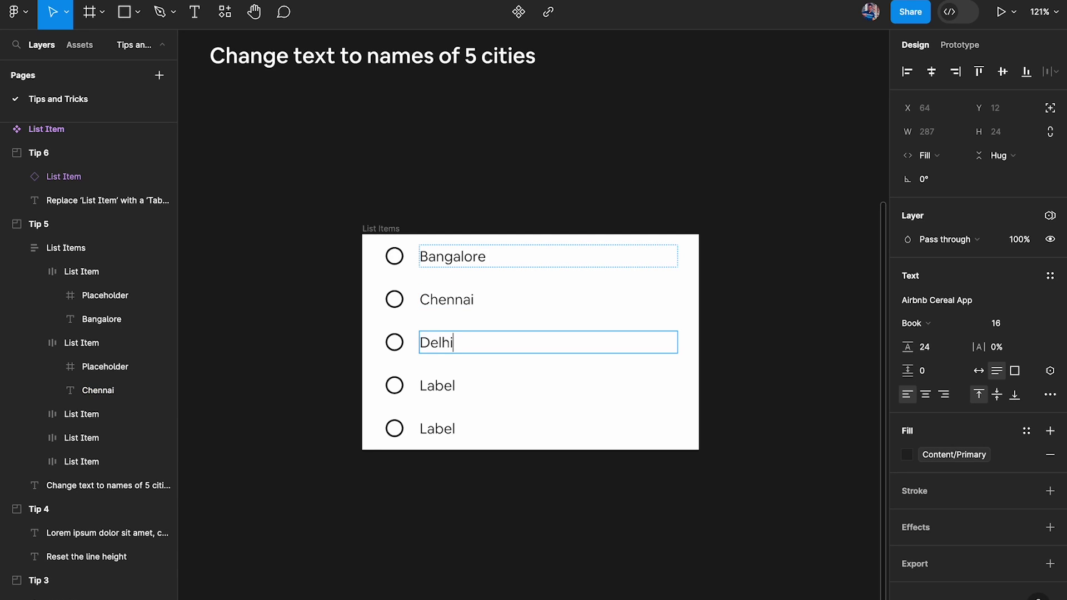
key("Tab")
type("Mi")
key("BackSpace")
type("umbai")
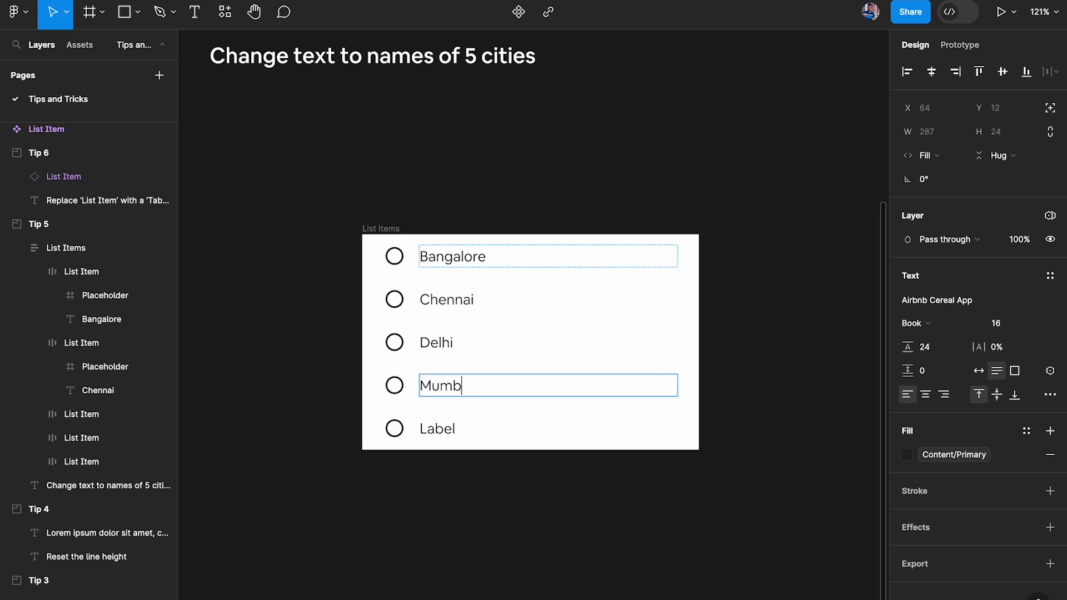
key("Tab")
type("Kolkata")
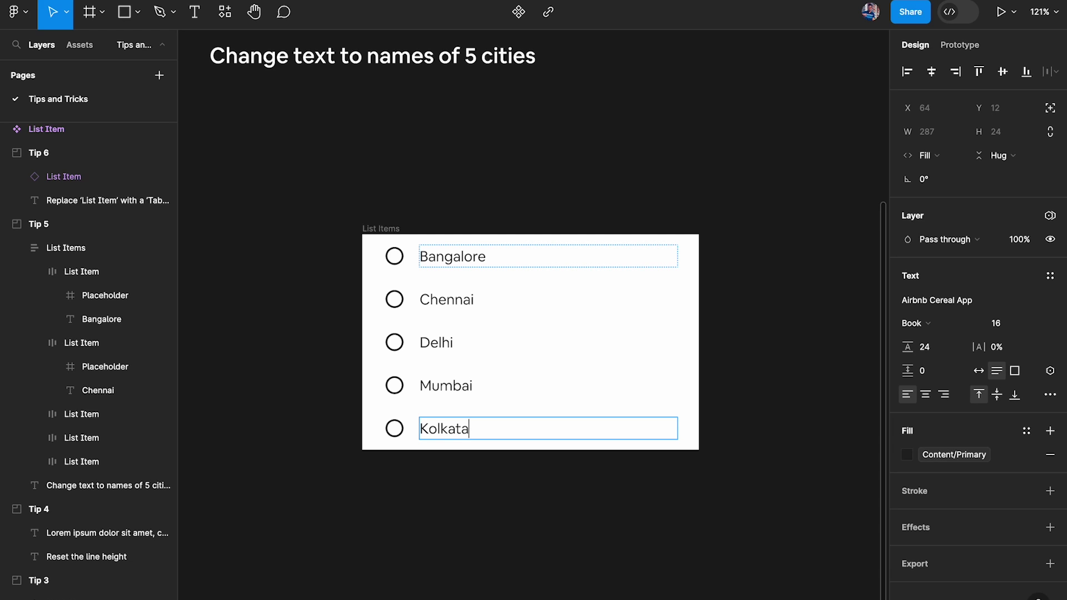
Step: Move to the Tip 6 frame and select its List Item instance
scroll(331, 445, "down", 5)
scroll(339, 446, "right", 5)
scroll(598, 348, "right", 2)
scroll(598, 348, "up", 5)
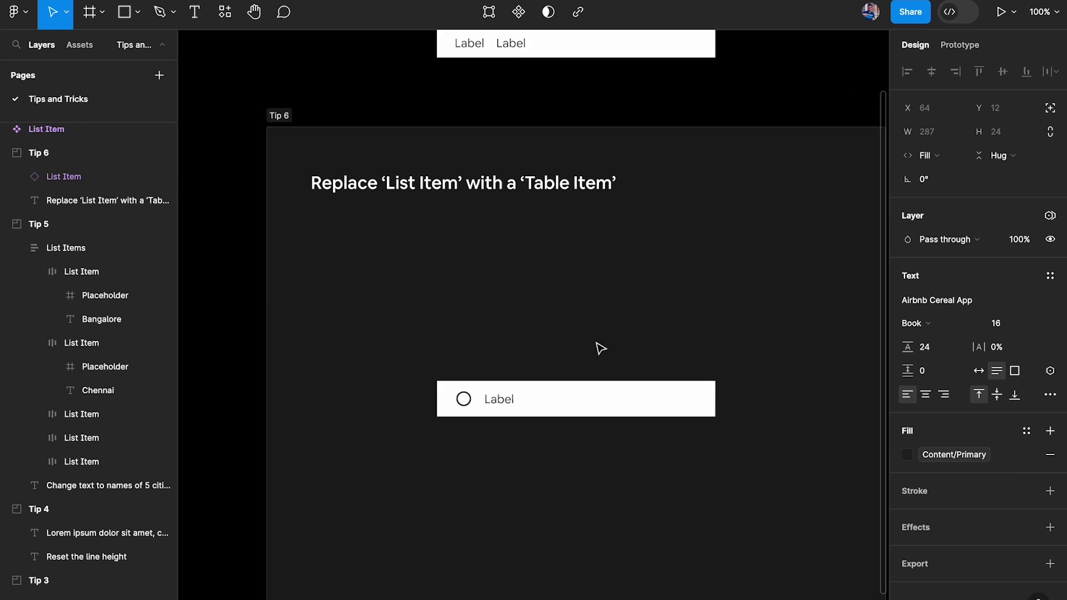
scroll(599, 348, "down", 1)
scroll(599, 348, "right", 1)
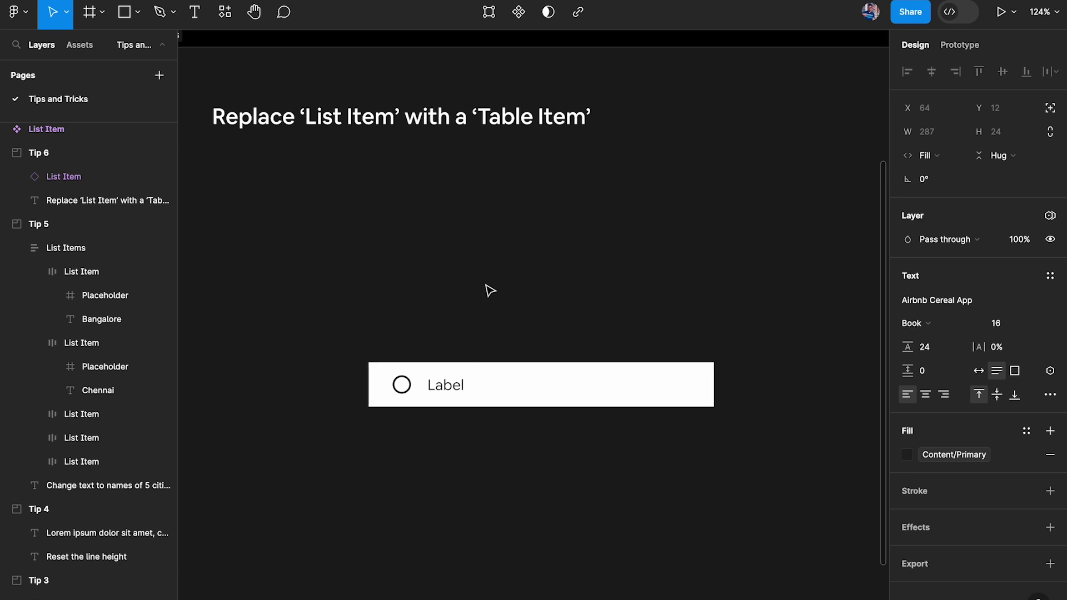
left_click(469, 386)
scroll(418, 261, "down", 3)
scroll(400, 137, "up", 3)
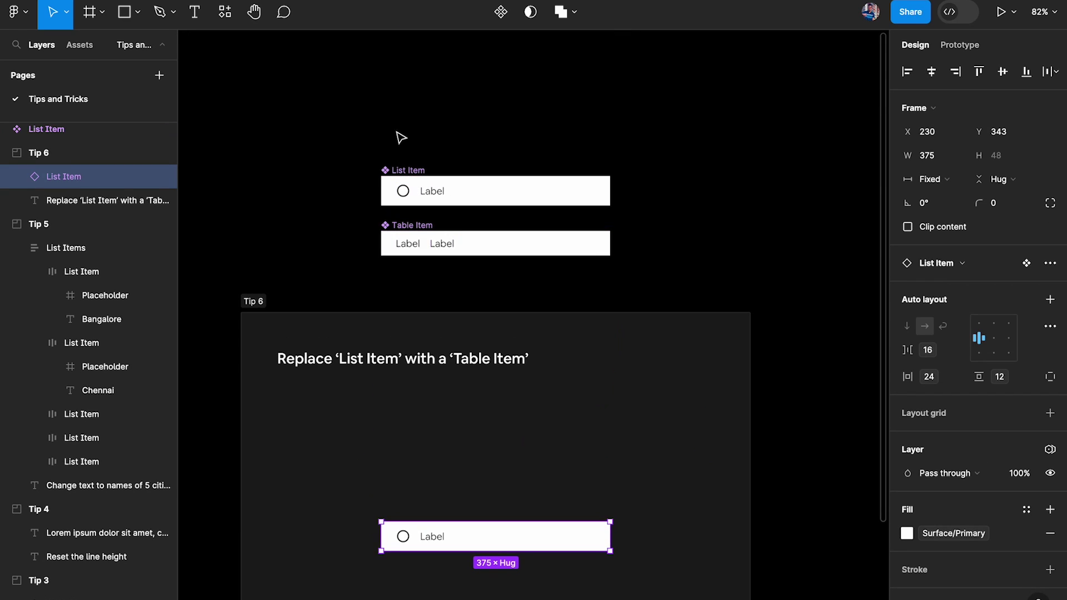
scroll(423, 227, "up", 2)
scroll(387, 182, "down", 5)
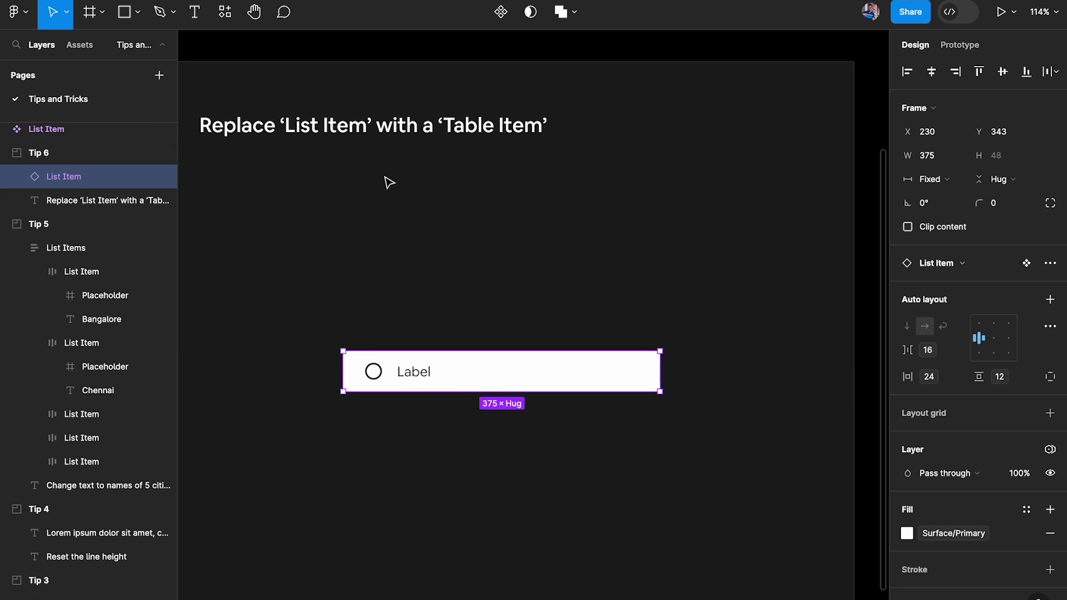
key("shift+i")
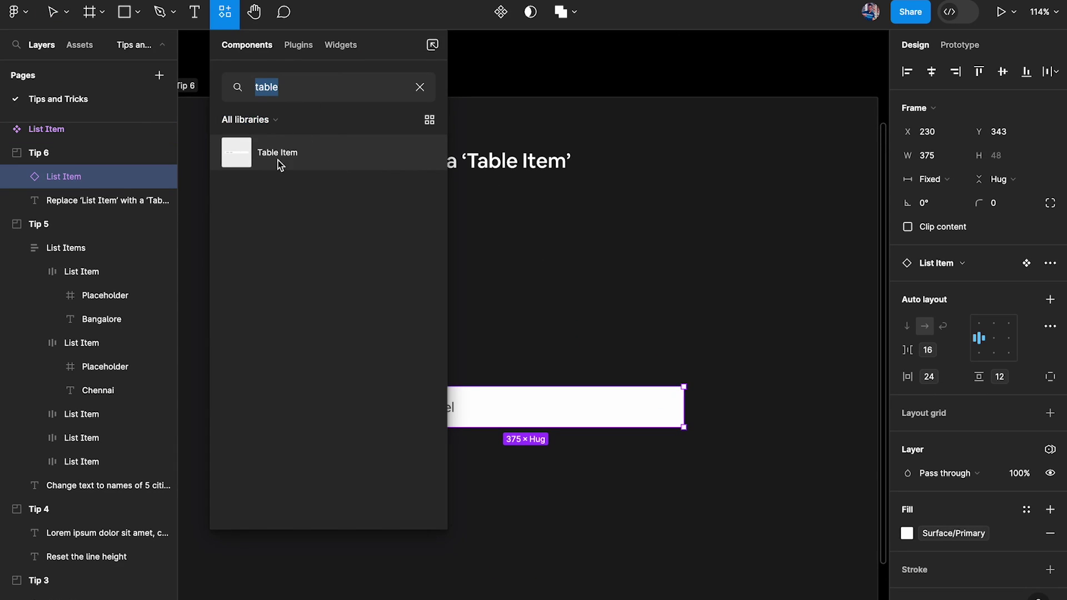
left_click(476, 229)
left_click(469, 402)
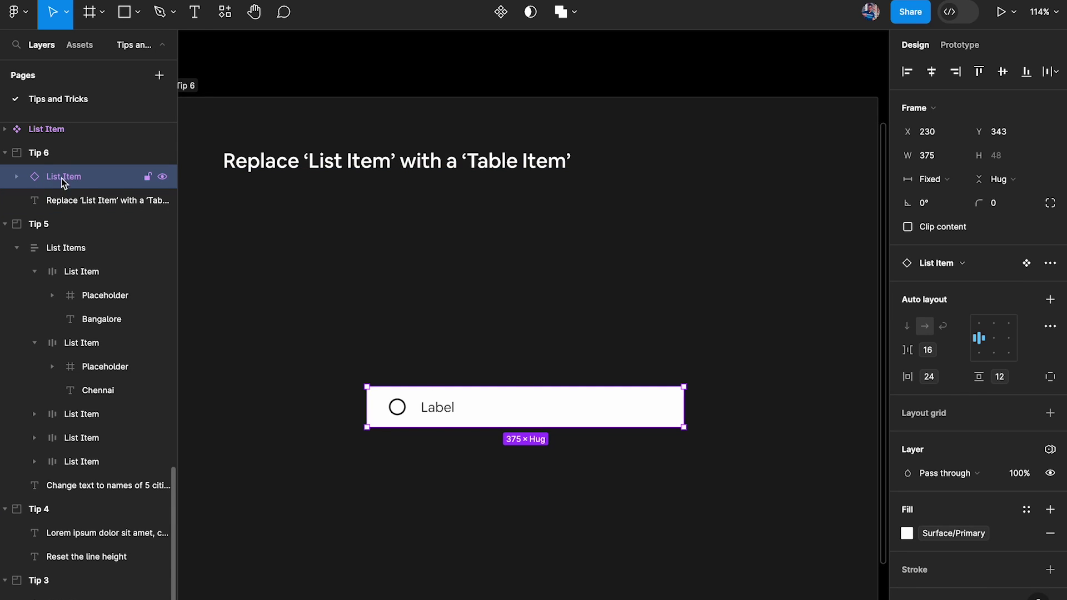
Step: Swap the List Item instance for Table Item from the component search
scroll(298, 254, "up", 5)
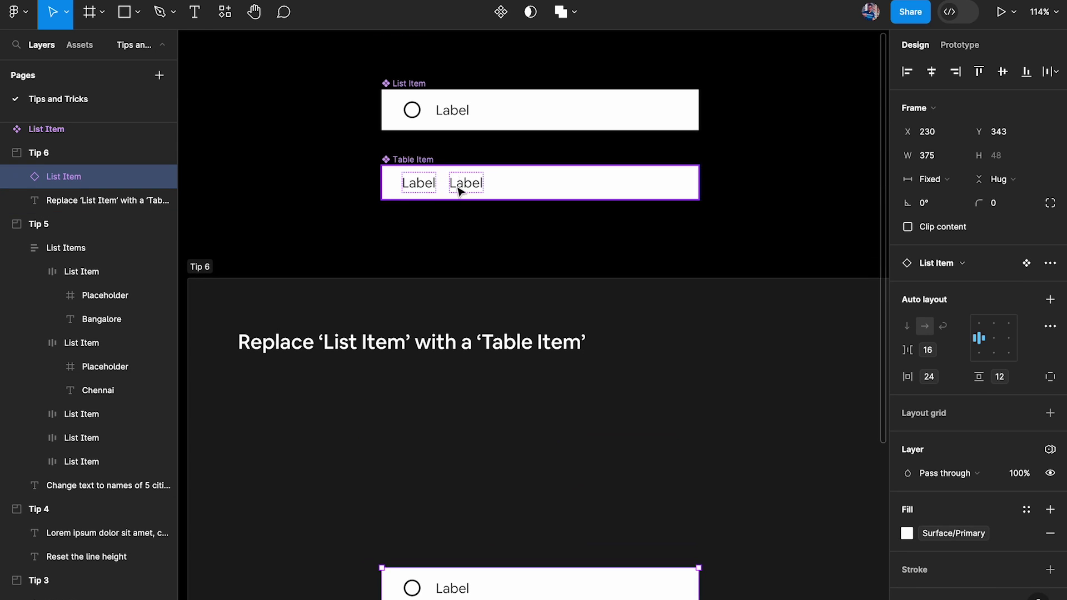
scroll(517, 305, "down", 7)
left_click(464, 325)
left_click(465, 339)
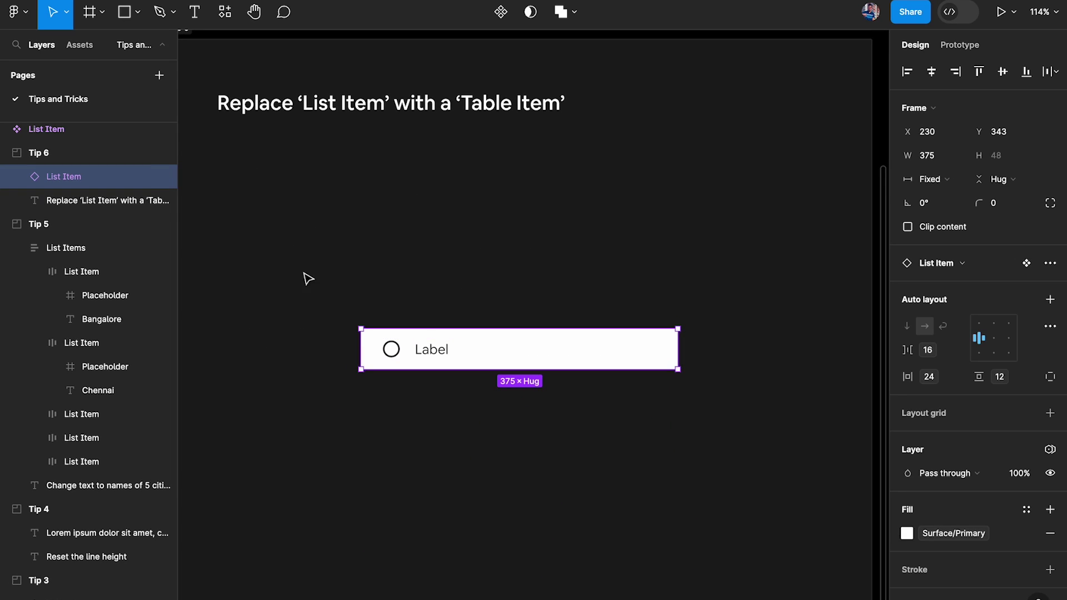
key("shift+i")
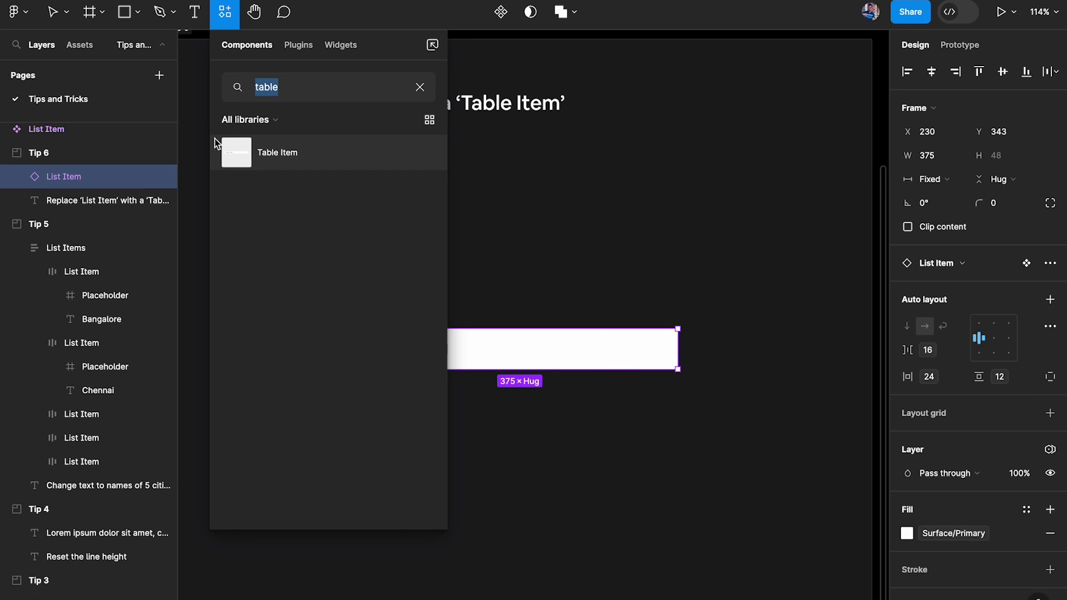
left_click(247, 156)
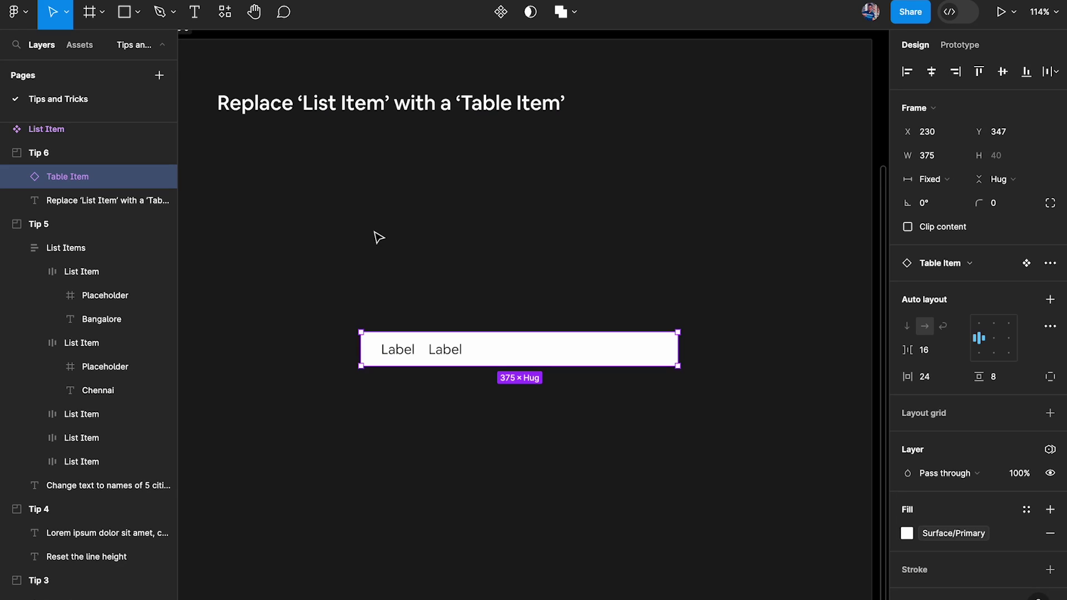
Step: Test swapping back to List Item via a 'list' search, then undo to keep Table Item
key("shift+i")
type("list")
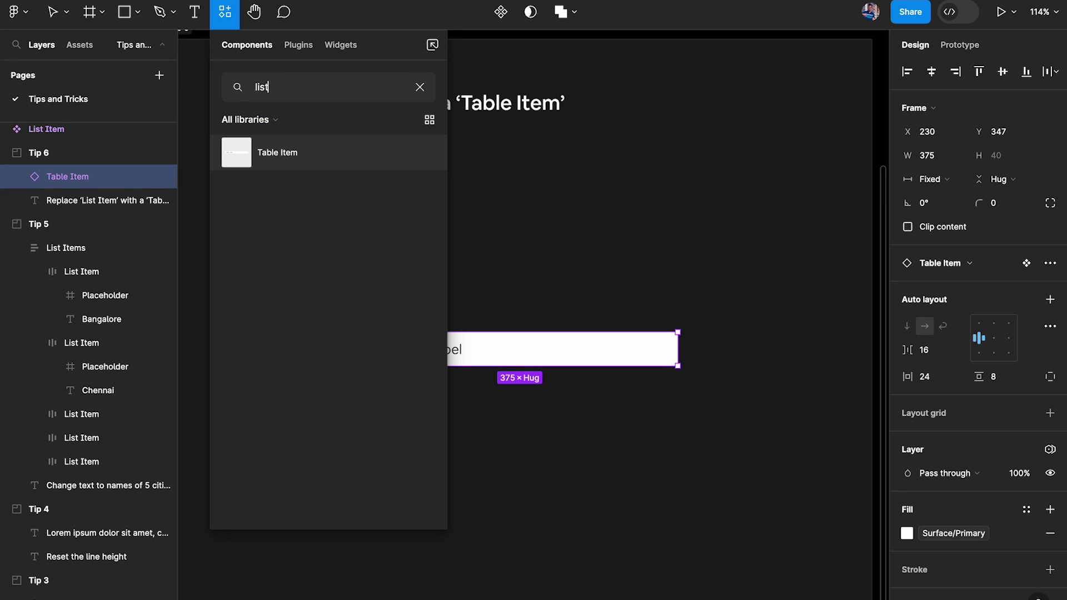
key("ctrl+z")
type("list")
left_click(240, 156, "alt")
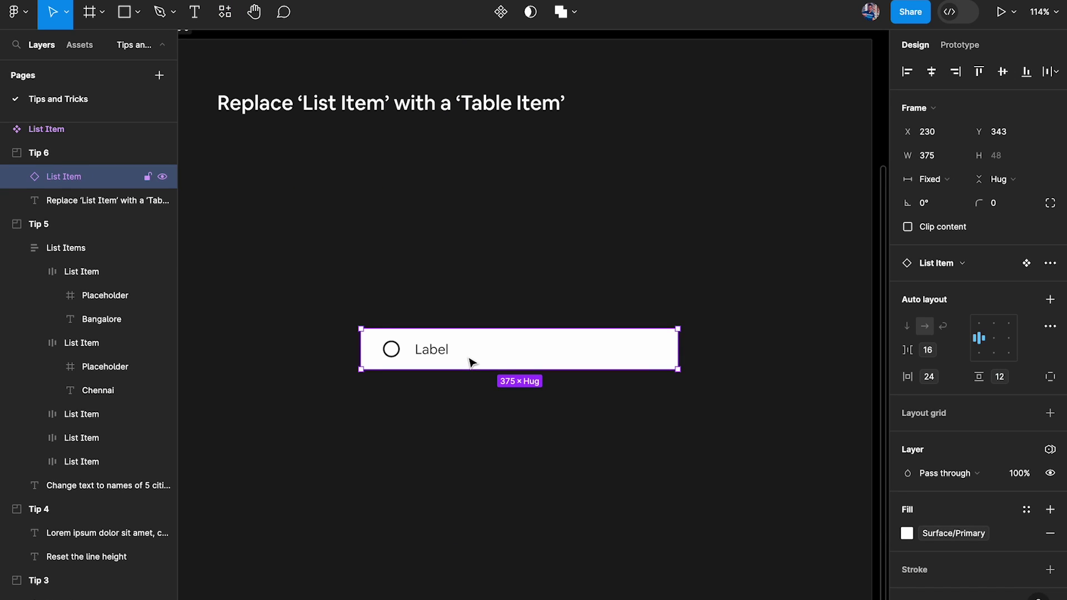
key("ctrl+z")
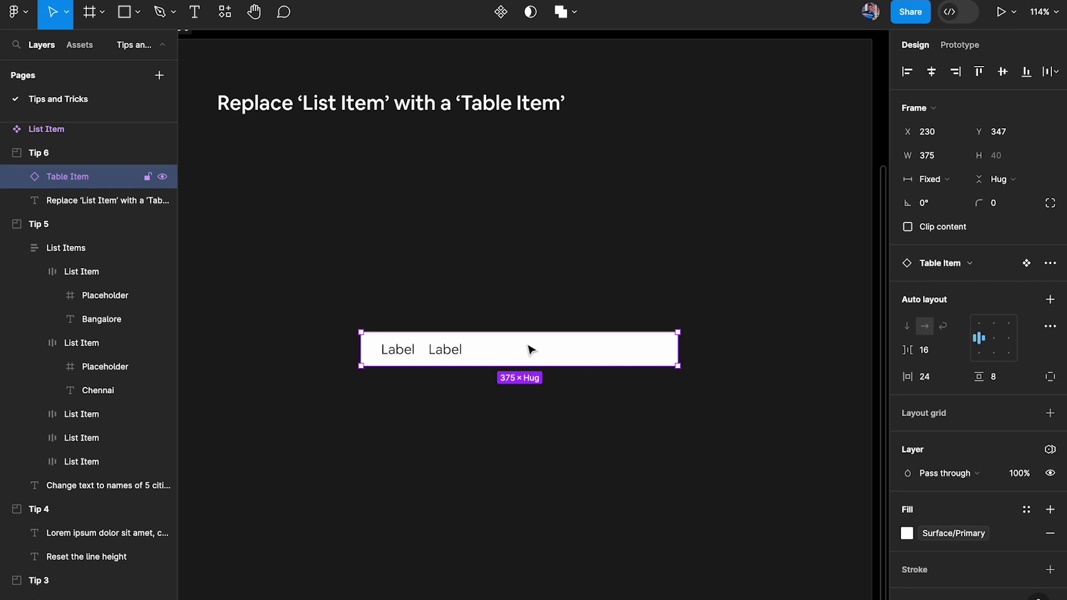
Step: Scroll the canvas down and left toward the YouTube tips video embed
scroll(530, 349, "down", 10)
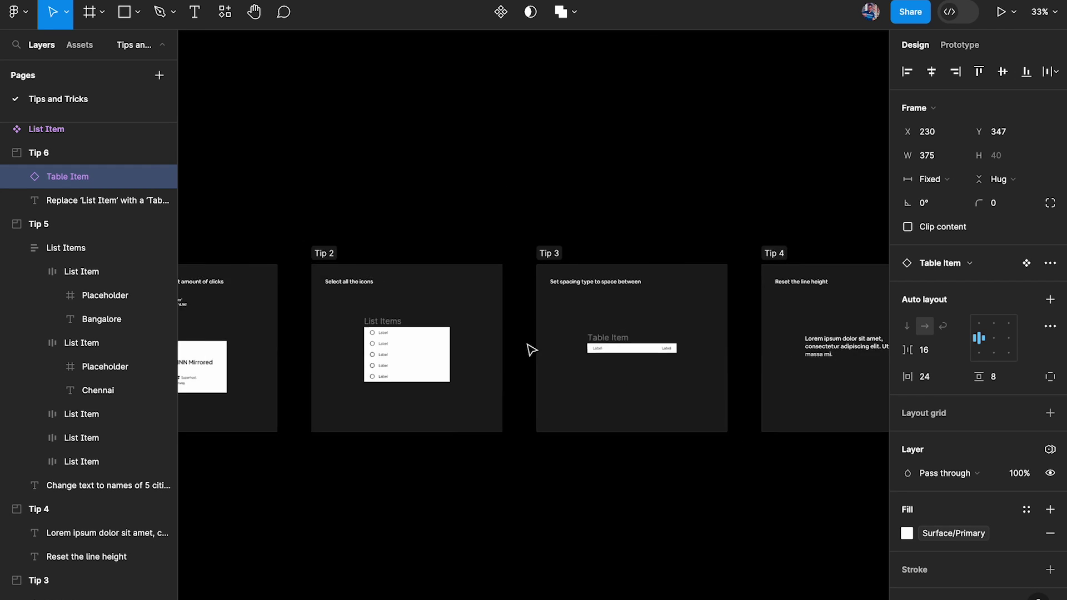
scroll(529, 348, "left", 5)
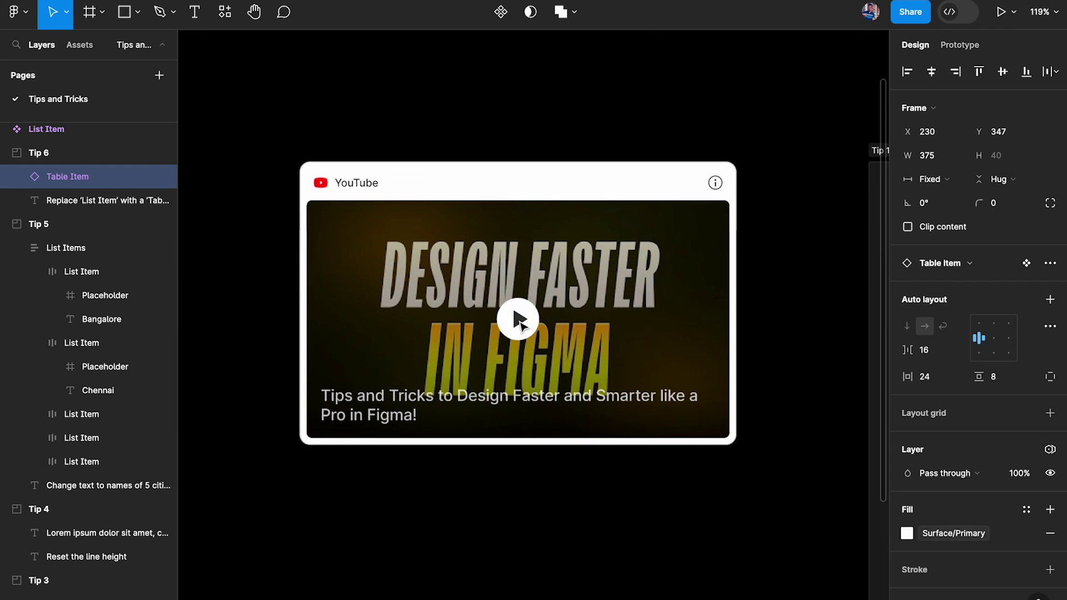